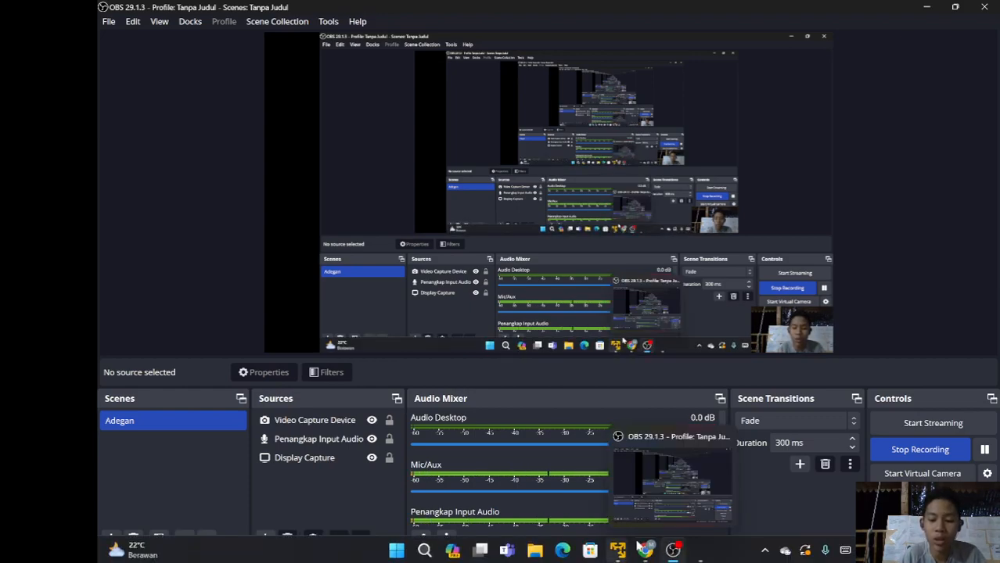
- Bring the Chrome window with the PNETLab lab topology to the front
left_click(649, 553)
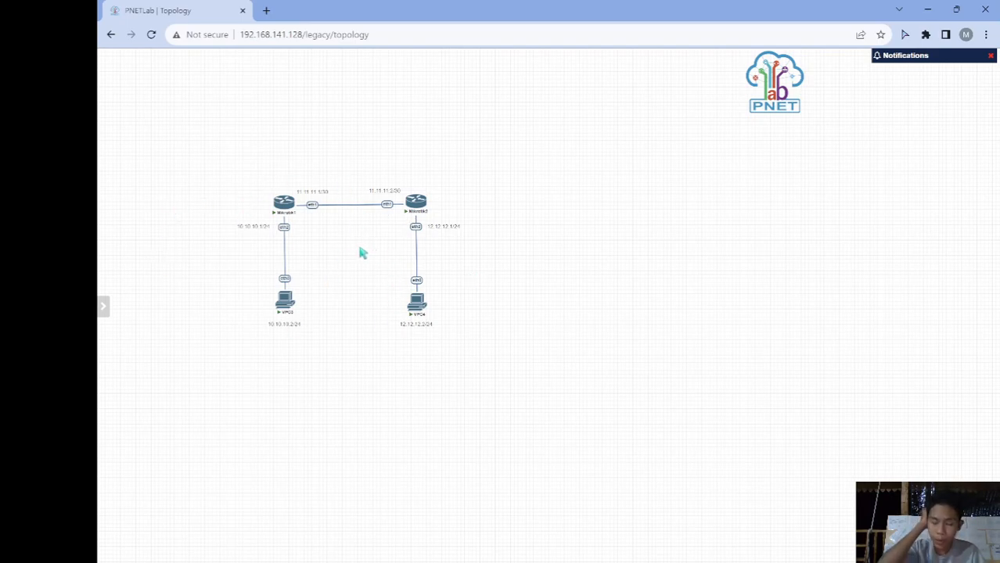
- Add a MikroTik RouterOS node with 128 MB RAM, placed level with the other routers
right_click(525, 248)
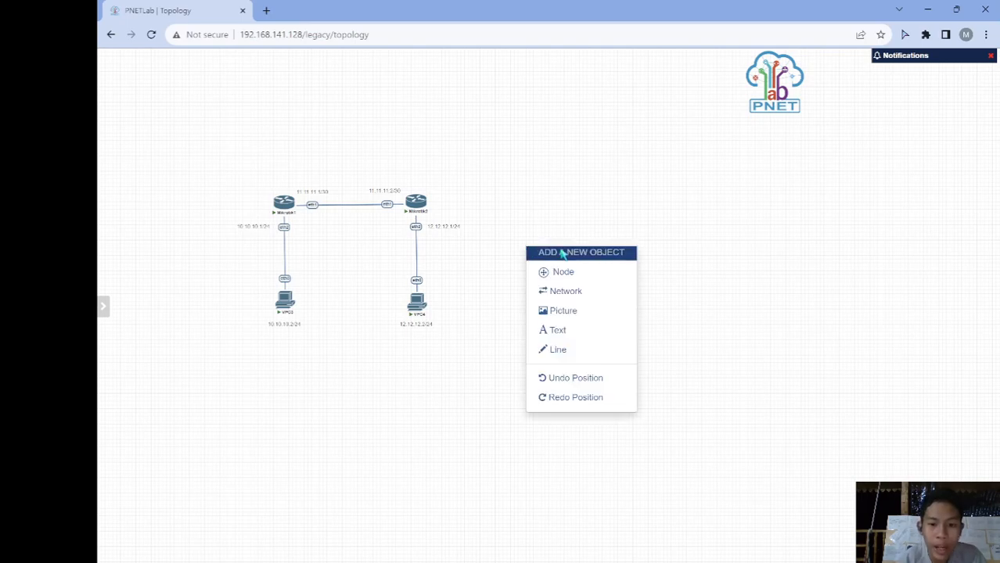
left_click(570, 275)
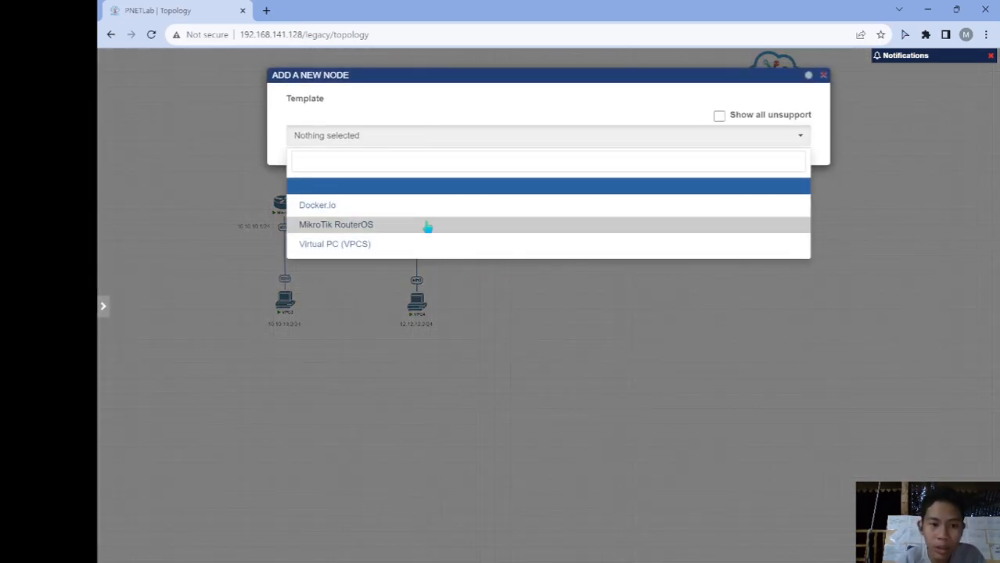
left_click(427, 227)
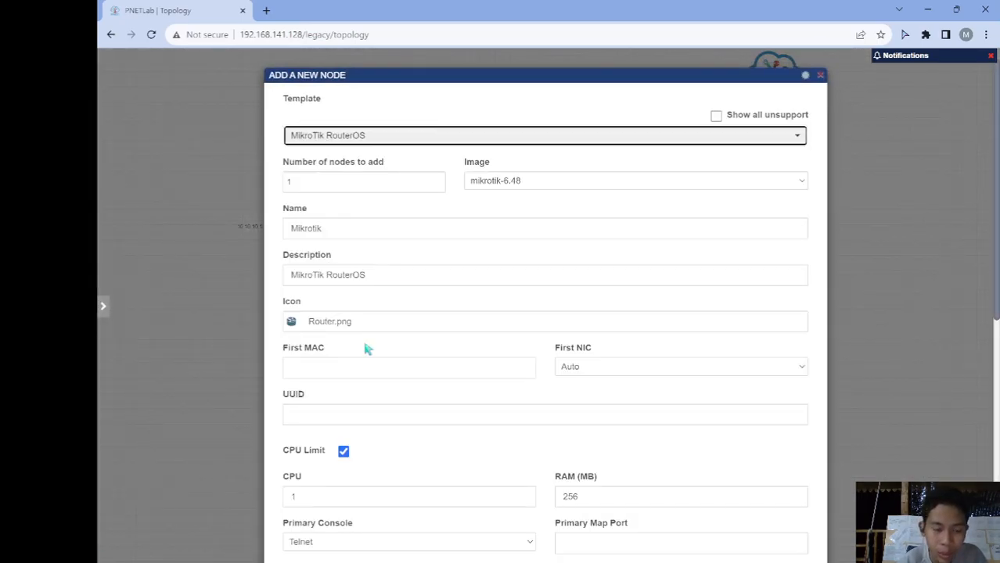
scroll(368, 342, "down", 3)
left_click(647, 389)
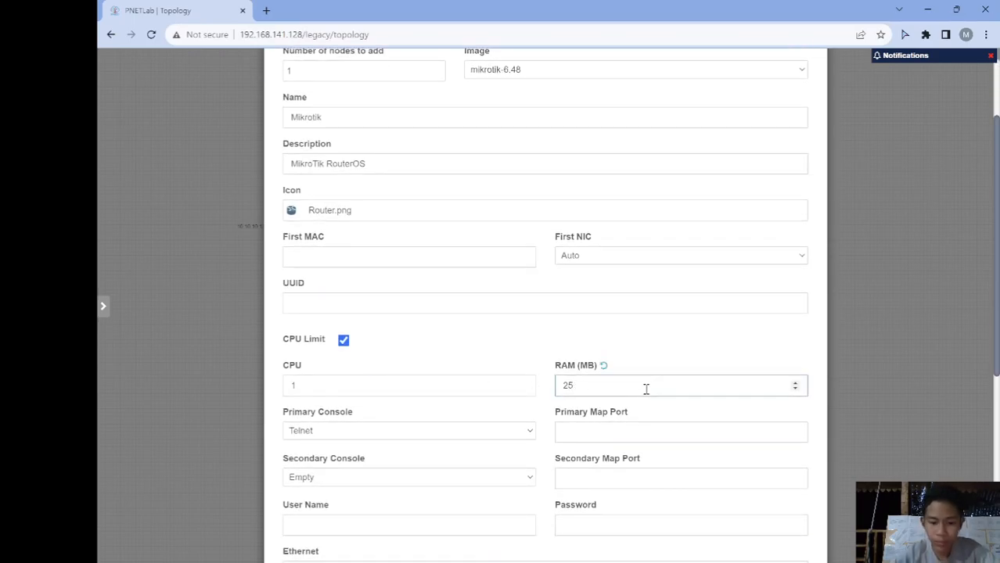
type("128")
scroll(646, 389, "down", 5)
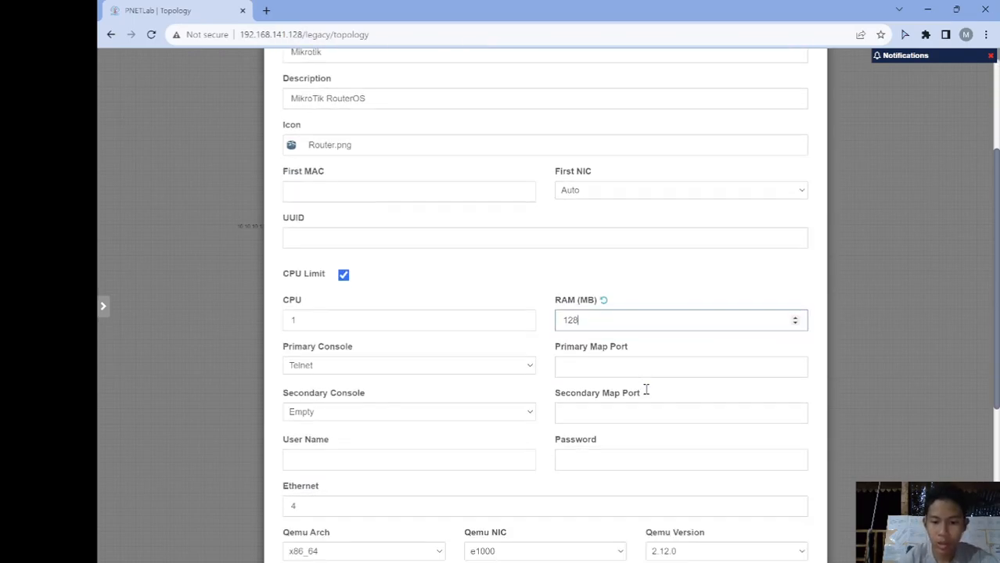
left_click(519, 527)
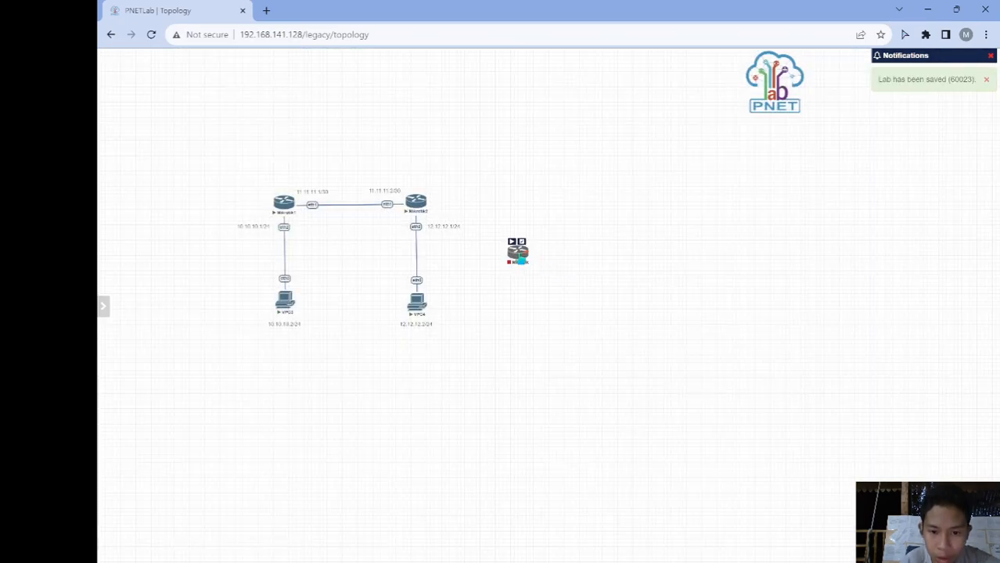
left_click_drag(520, 260, 591, 215)
- Add a Virtual PC (VPCS) node to the lab
right_click(565, 344)
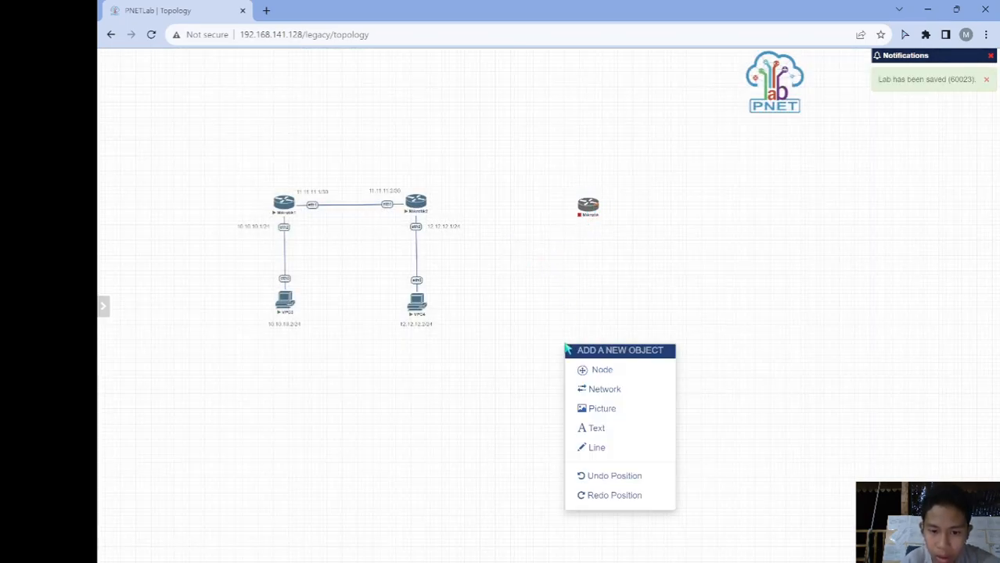
left_click(587, 369)
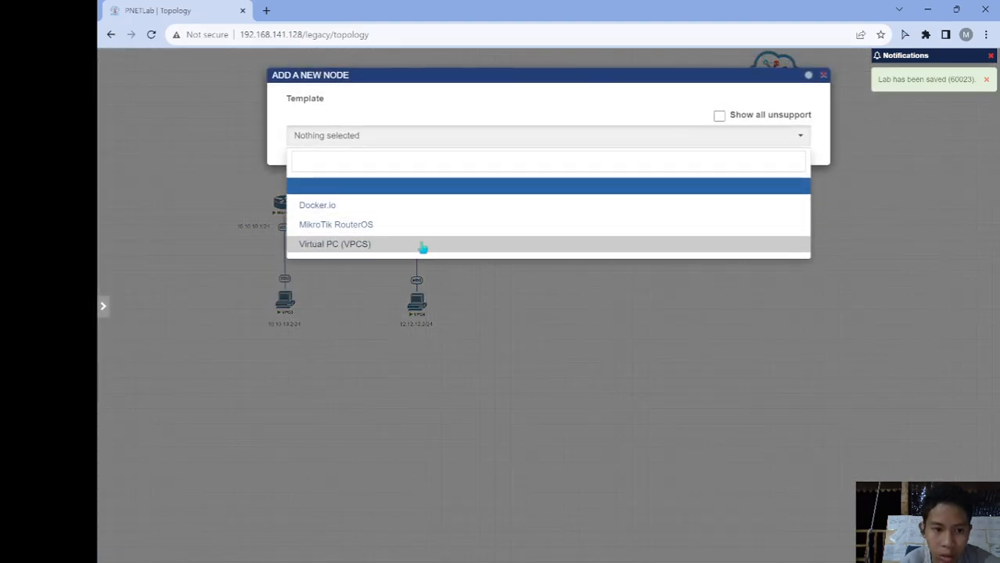
left_click(419, 245)
scroll(436, 420, "down", 2)
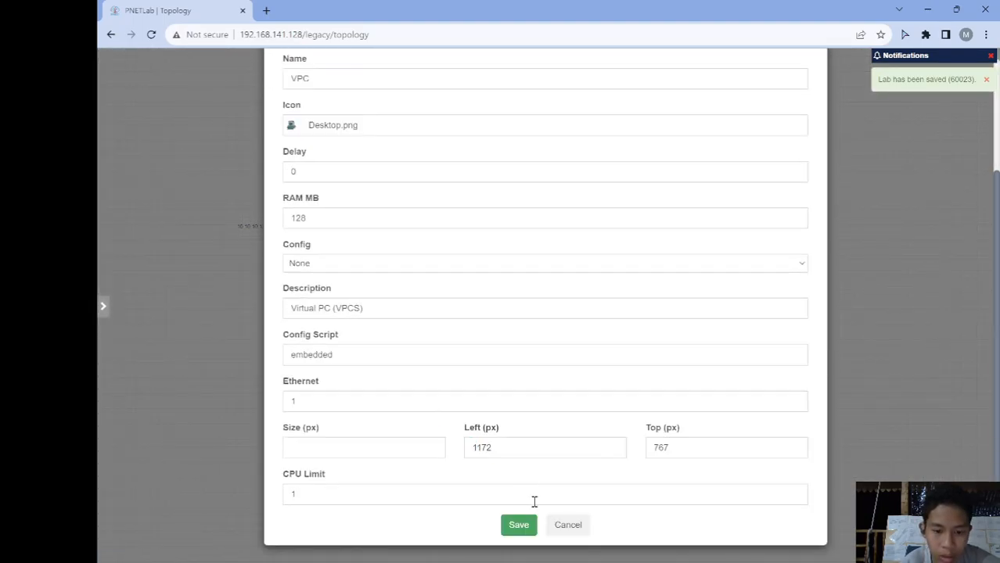
left_click(529, 527)
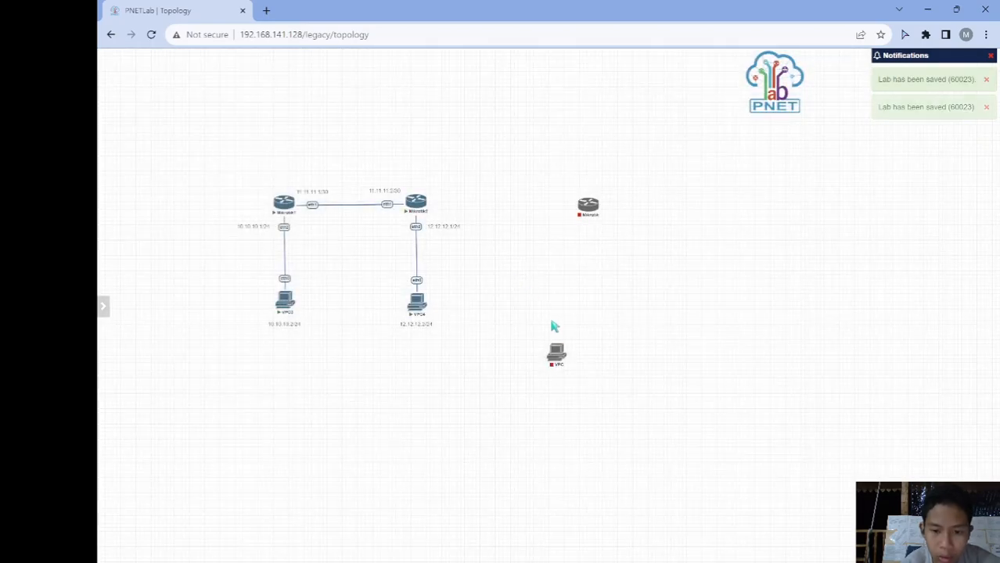
- Move the new VPC below the new router and link it to the router's eth2
left_click_drag(558, 354, 588, 205)
left_click(628, 282)
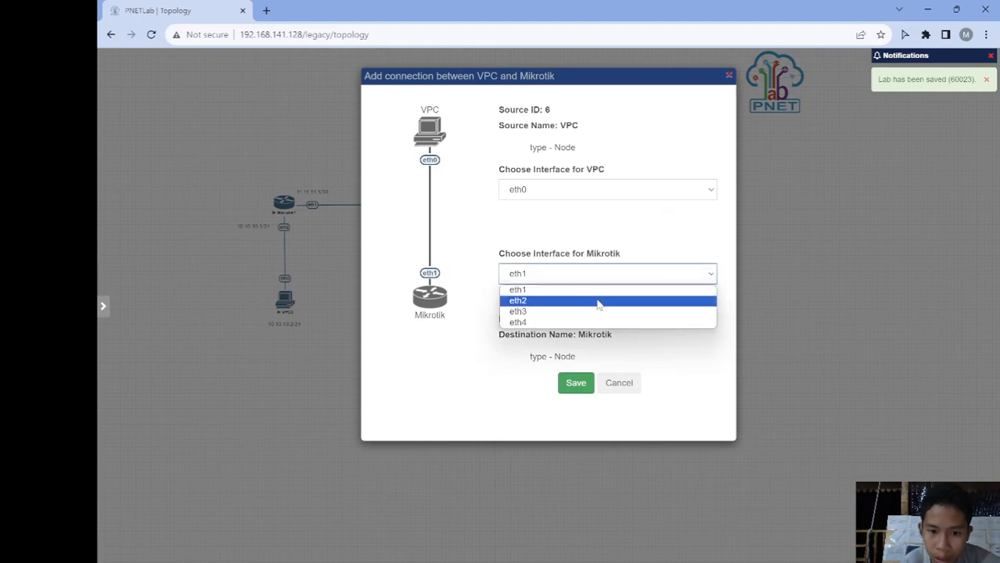
left_click(596, 304)
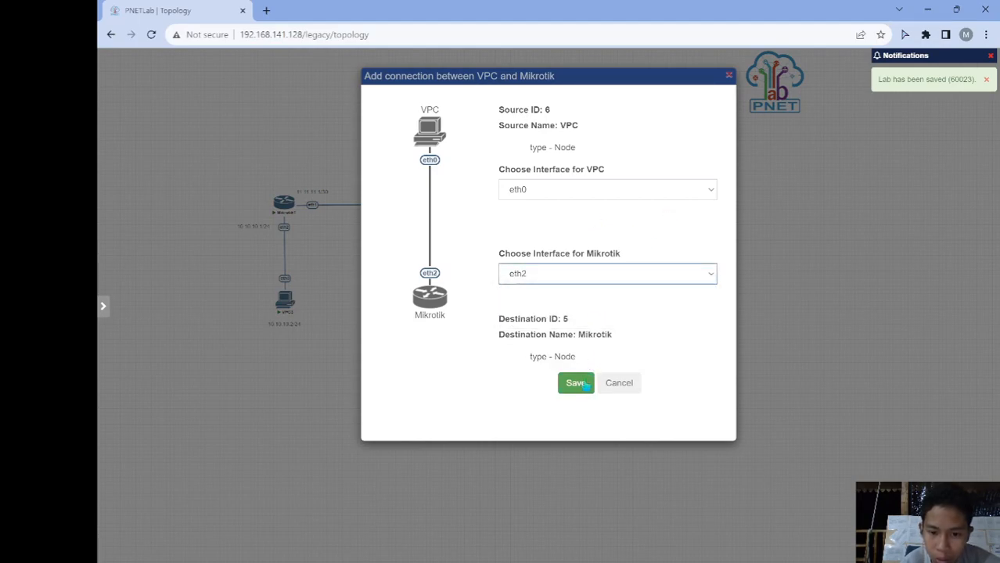
left_click(584, 383)
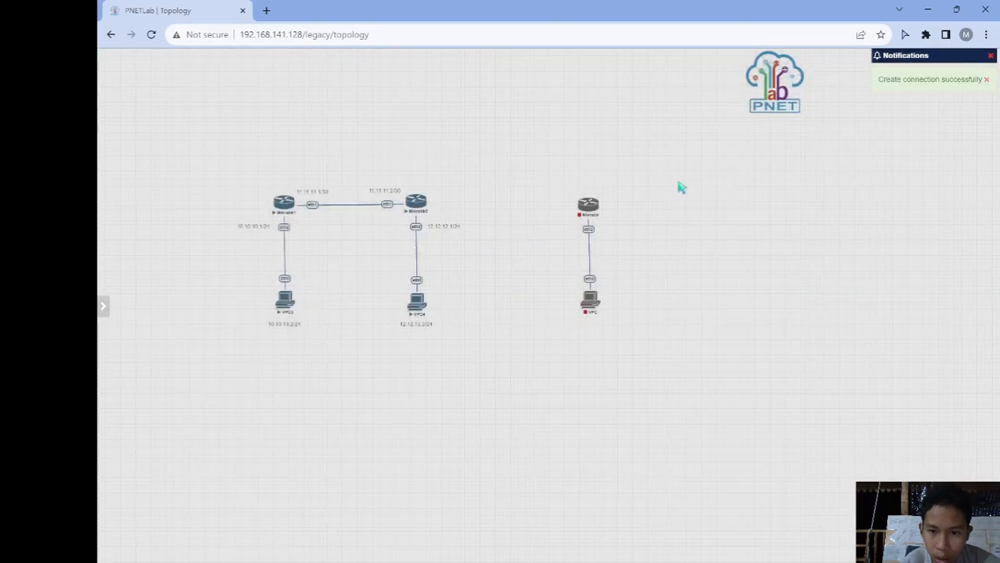
- Link the new router's eth1 to Mikrotik2's eth3
mouse_move(596, 207)
left_click_drag(599, 212, 419, 207)
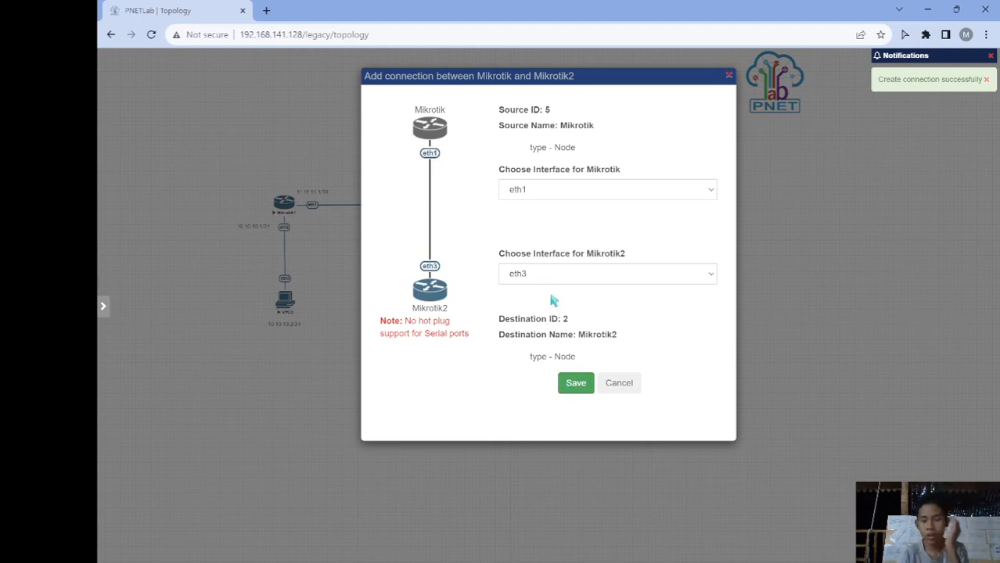
left_click(577, 276)
left_click(579, 279)
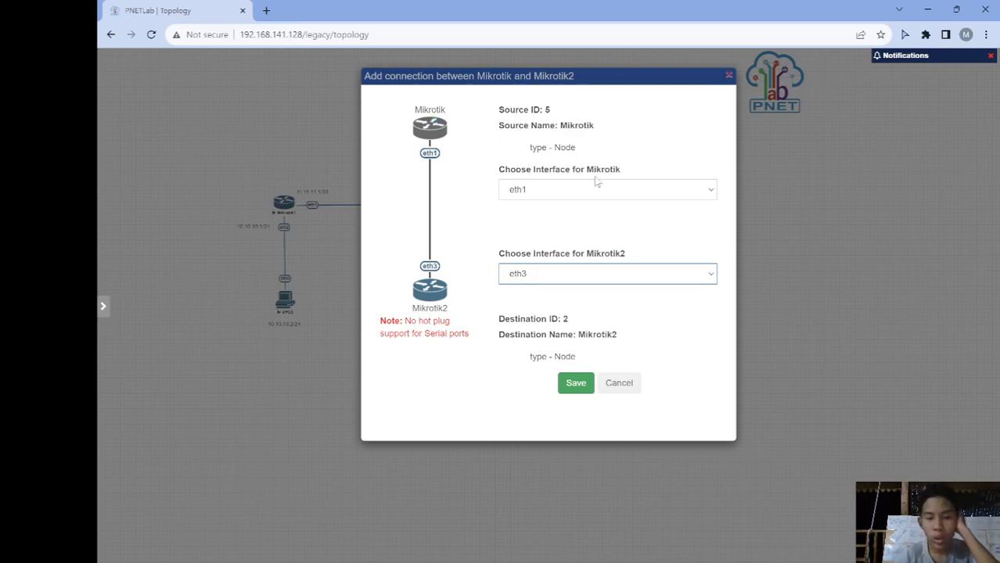
left_click(584, 385)
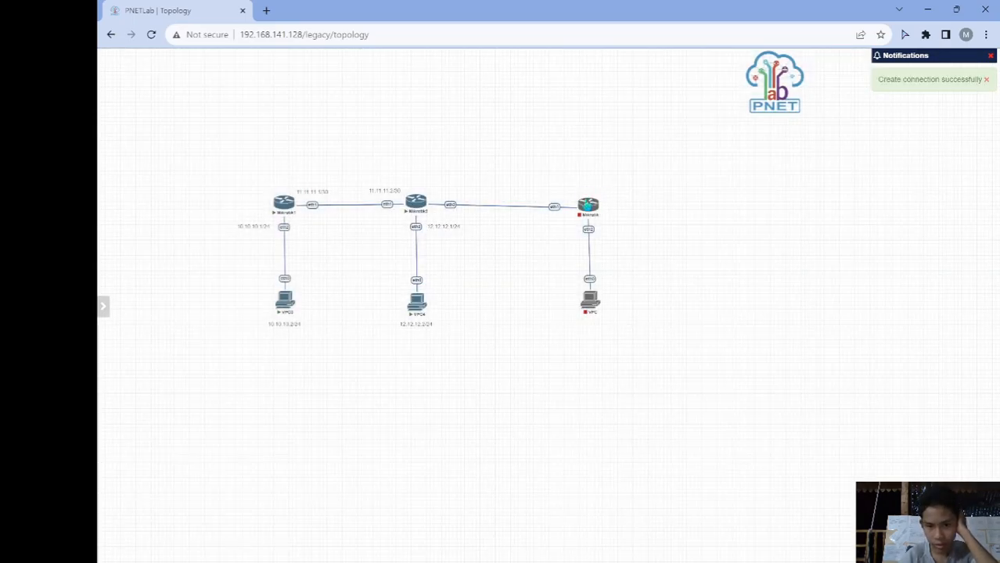
- Move the new router and its VPC together, closer to the rest of the topology
mouse_move(584, 202)
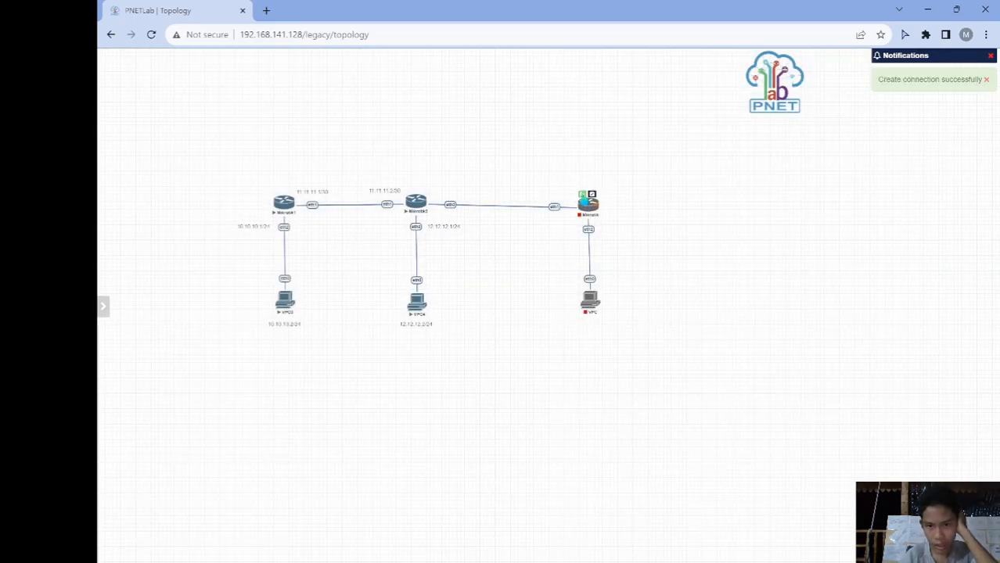
mouse_move(588, 299)
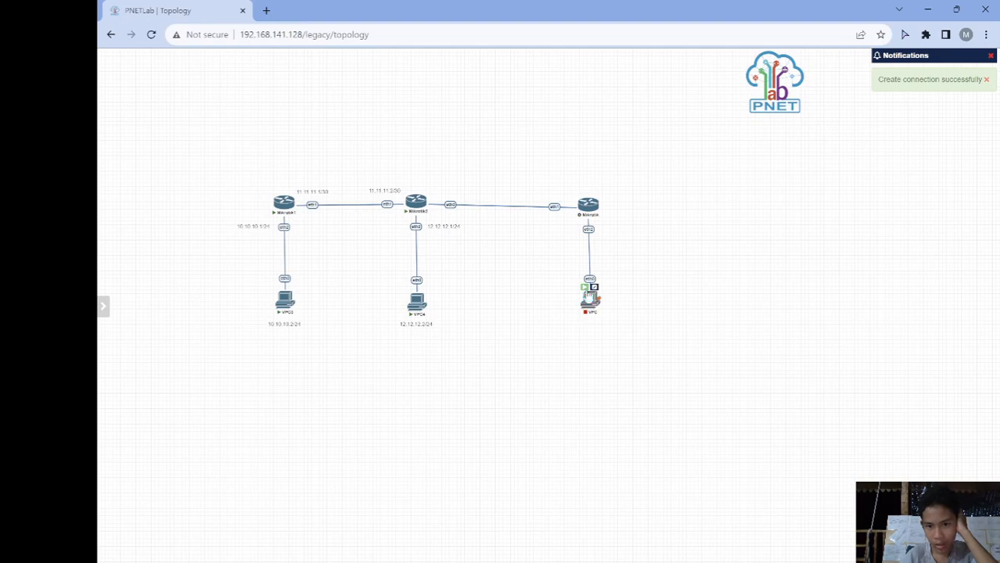
left_click_drag(566, 182, 603, 307)
left_click_drag(583, 207, 568, 201)
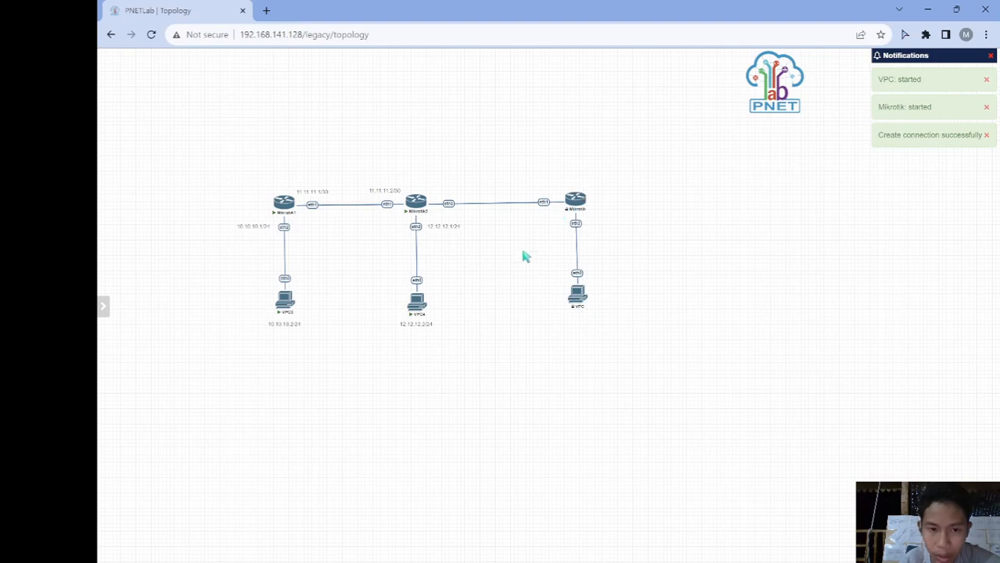
- Add a '20.20.20.1/30' text label beside Mikrotik2's eth3 end of the new link
right_click(648, 259)
left_click(681, 340)
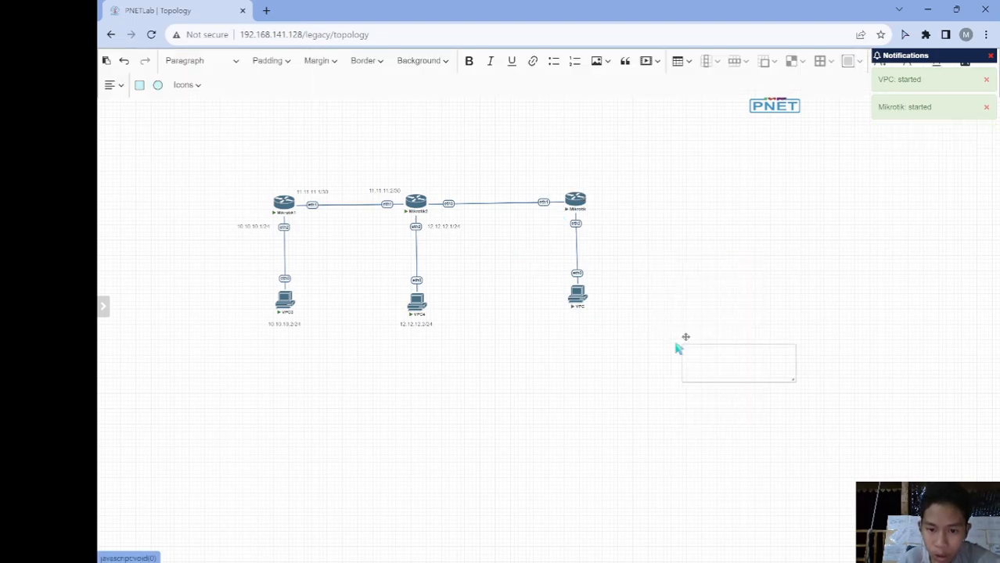
left_click(692, 354)
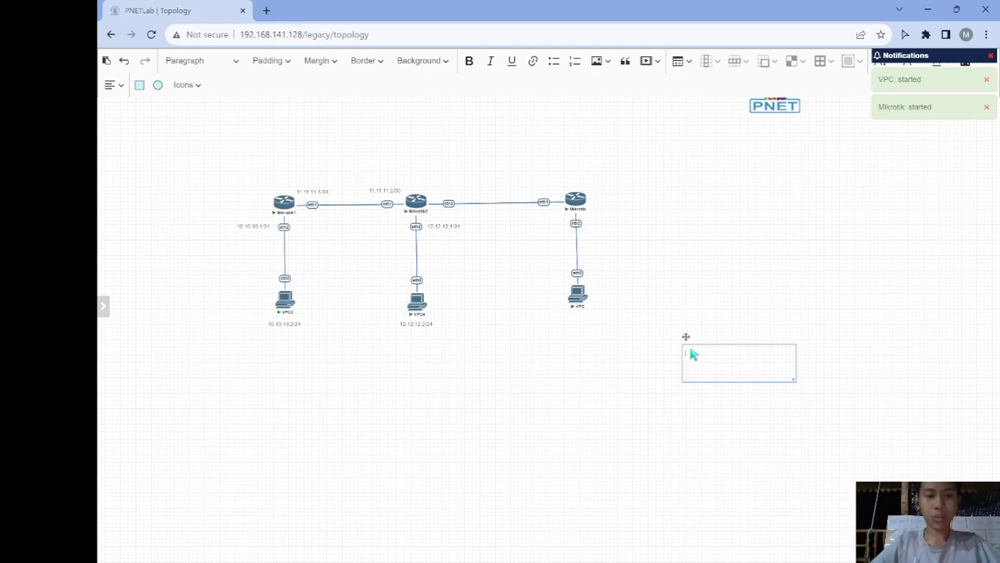
type("20.20.20")
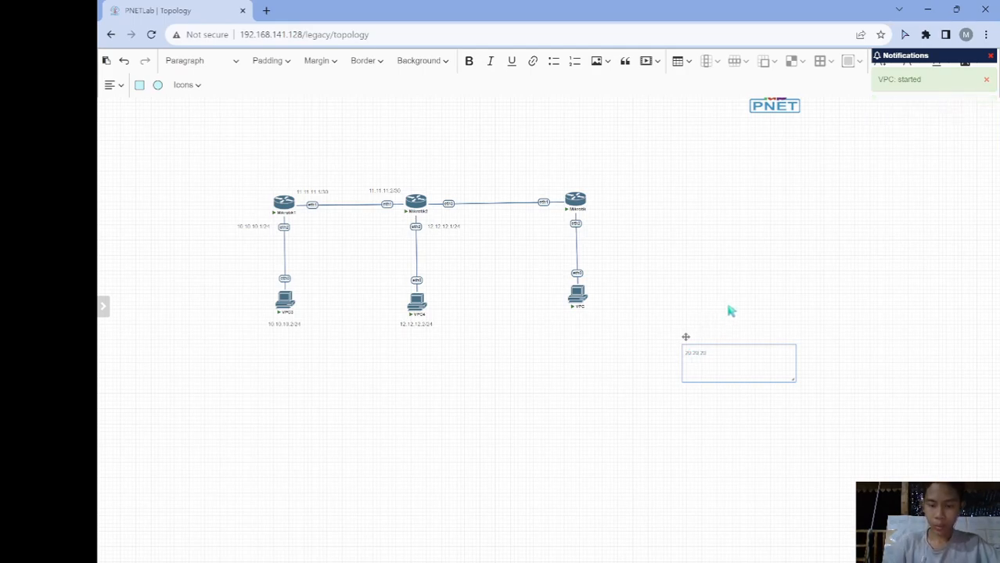
type(".1")
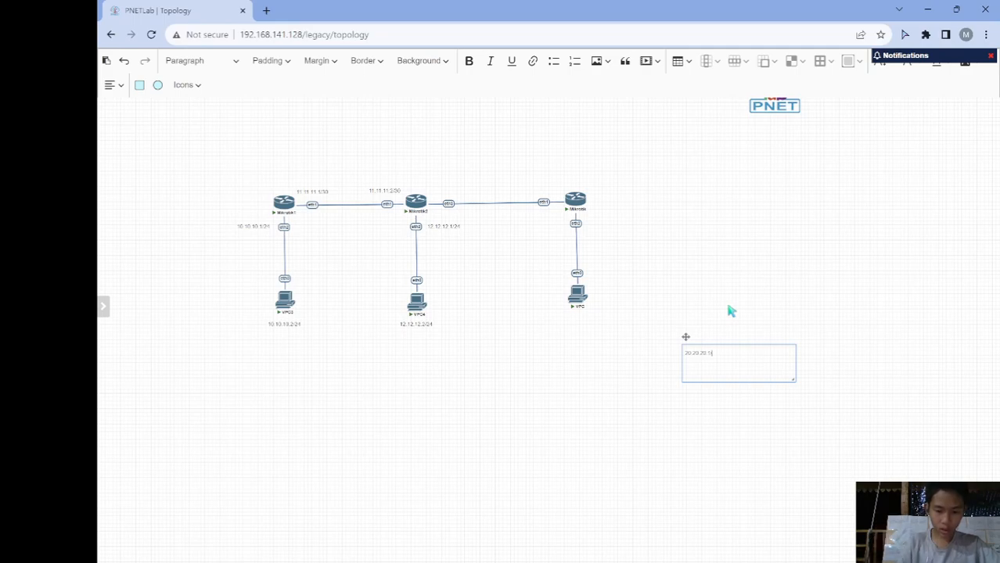
type("30")
left_click_drag(790, 378, 452, 186)
left_click(769, 434)
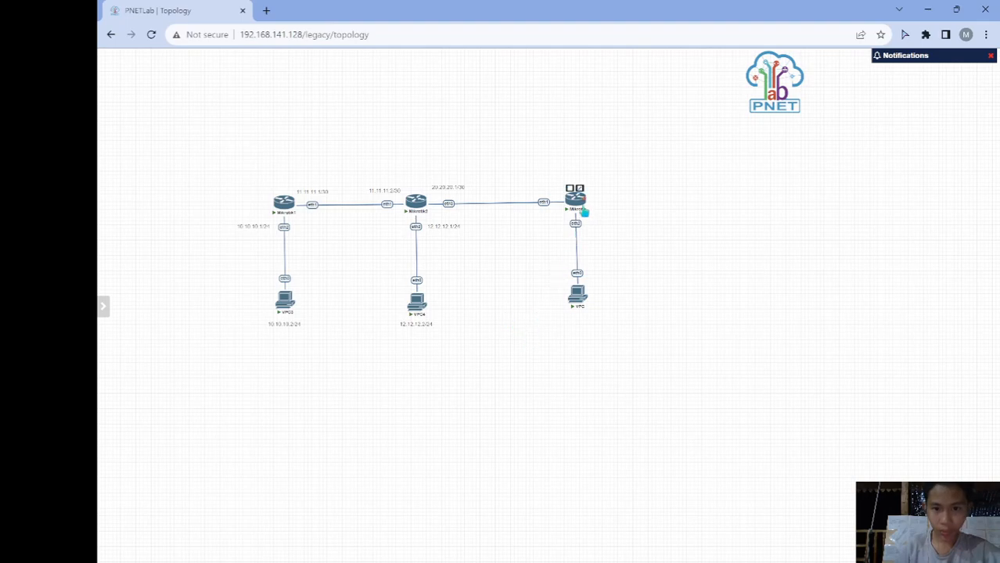
- Rename the new router to Mikrotik3
right_click(581, 210)
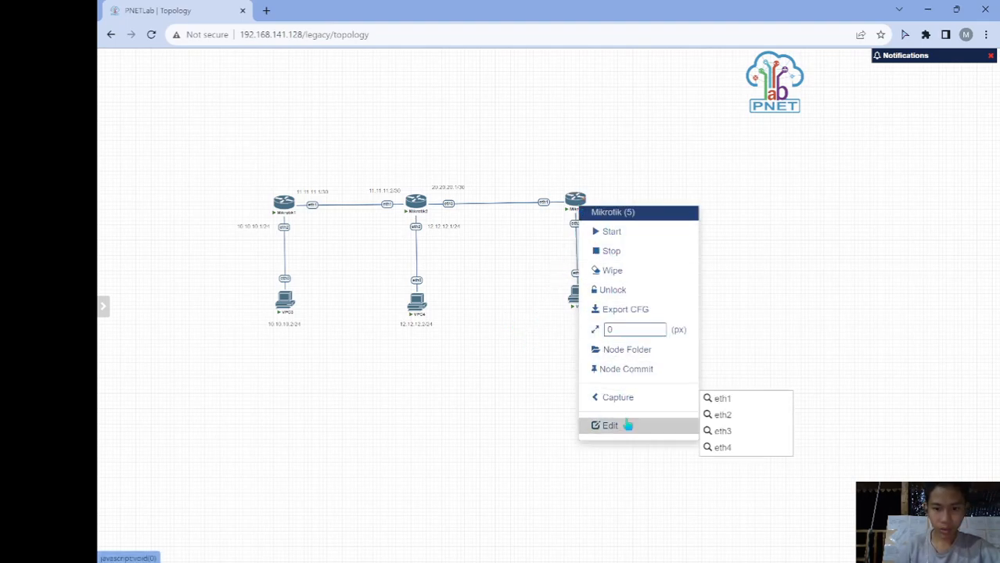
left_click(628, 425)
left_click(385, 228)
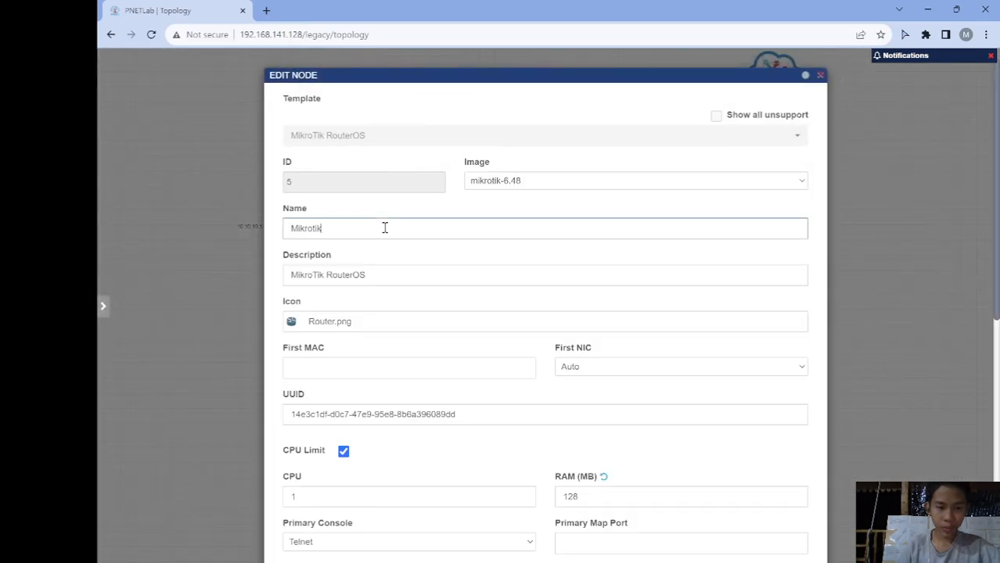
type("3")
scroll(452, 413, "down", 5)
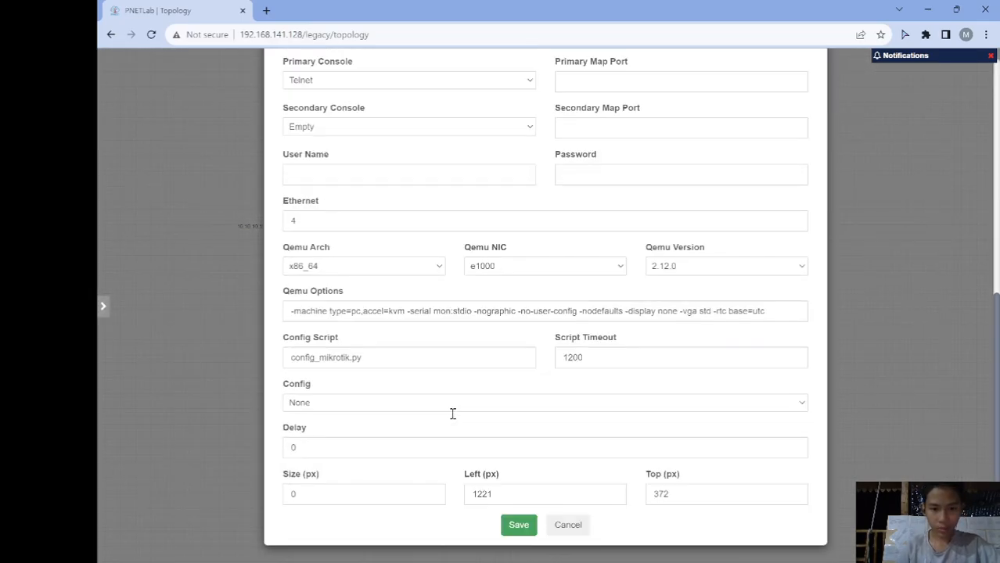
left_click(519, 525)
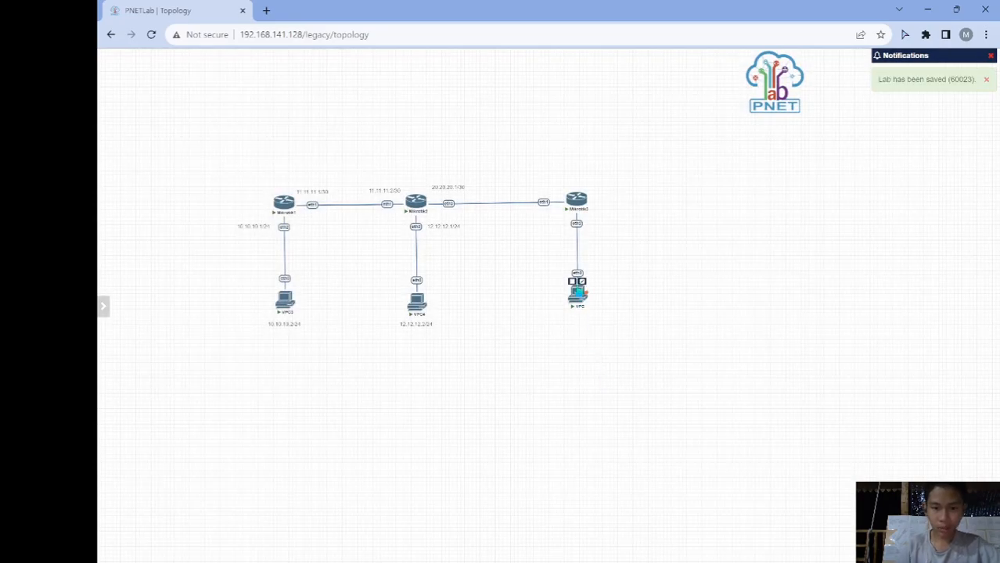
- Rename the host under Mikrotik3 to VPC5 and nudge it slightly lower
right_click(579, 291)
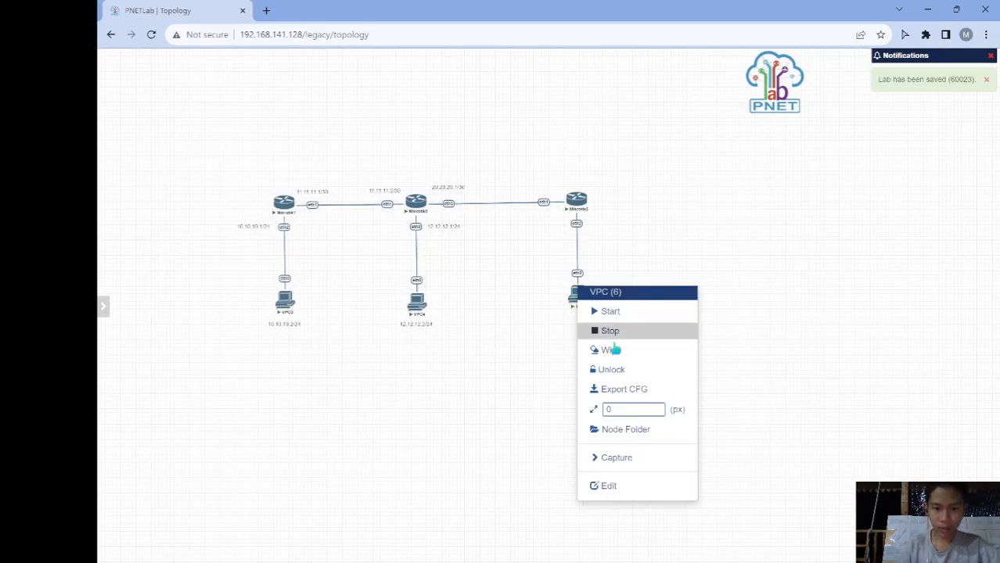
left_click(605, 485)
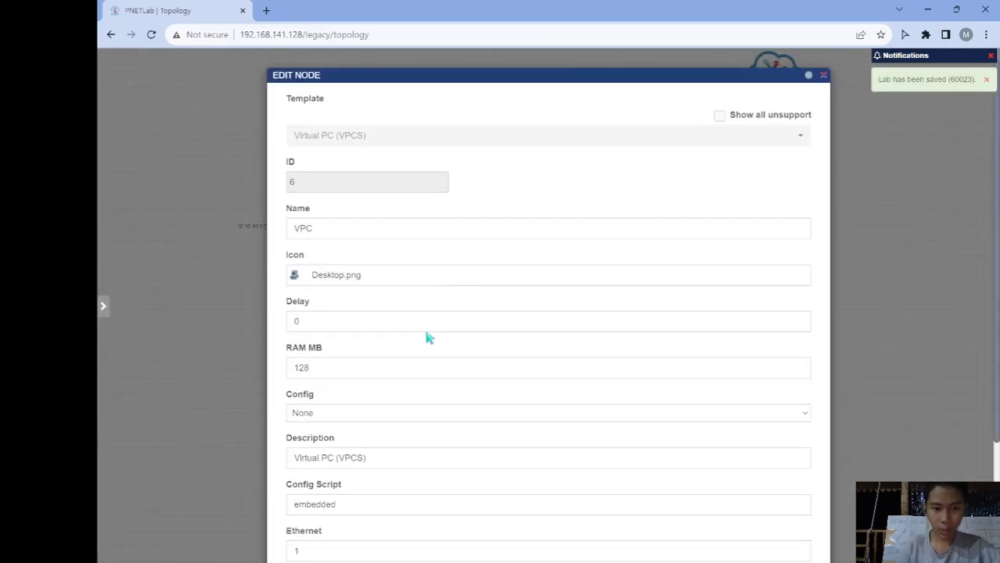
left_click(425, 228)
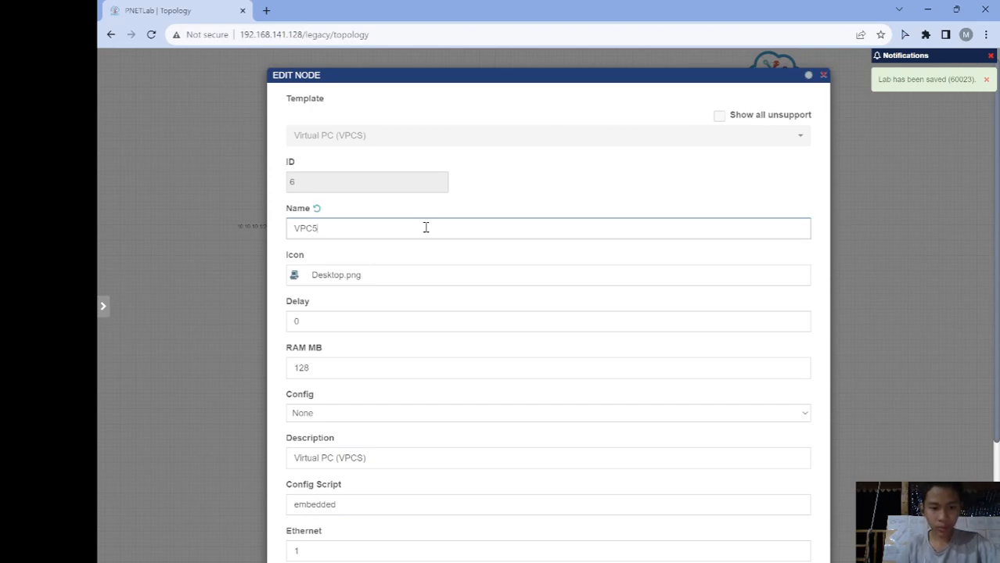
scroll(462, 352, "down", 2)
left_click(535, 534)
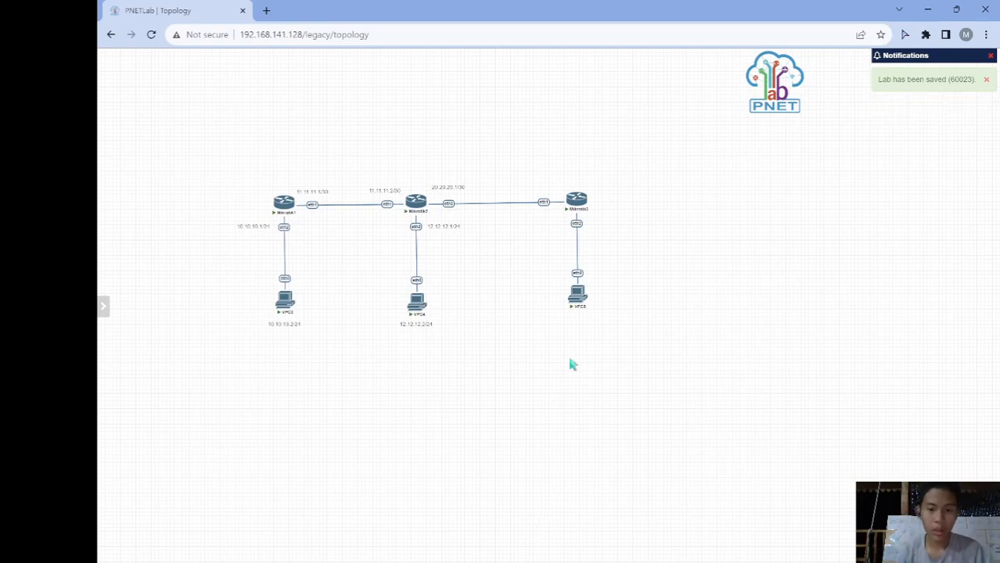
left_click_drag(577, 302, 578, 313)
- Copy the 20.20.20.1/30 label above Mikrotik3's eth1 link and edit its text
right_click(510, 312)
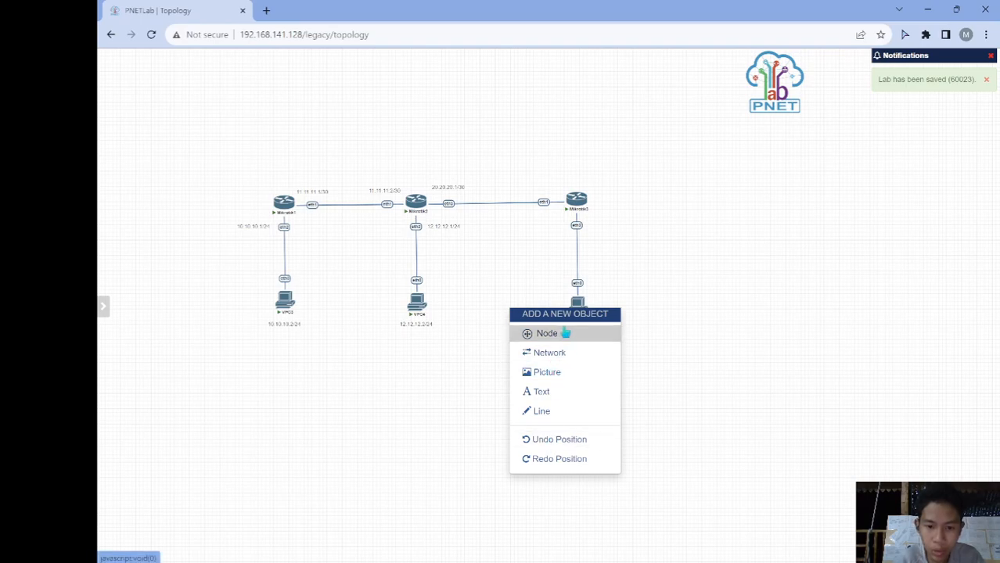
left_click(496, 342)
right_click(450, 187)
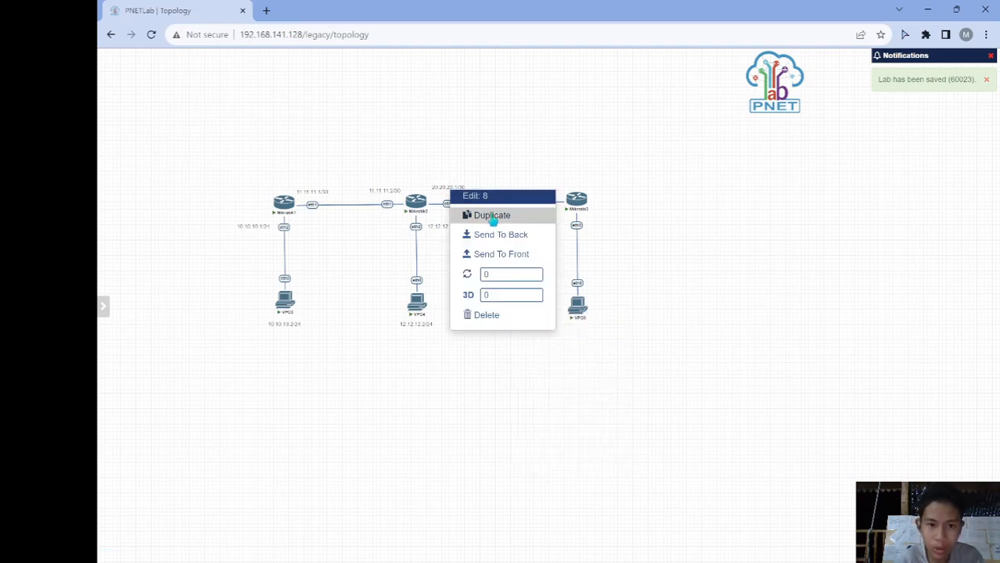
left_click(491, 216)
left_click_drag(462, 208, 550, 183)
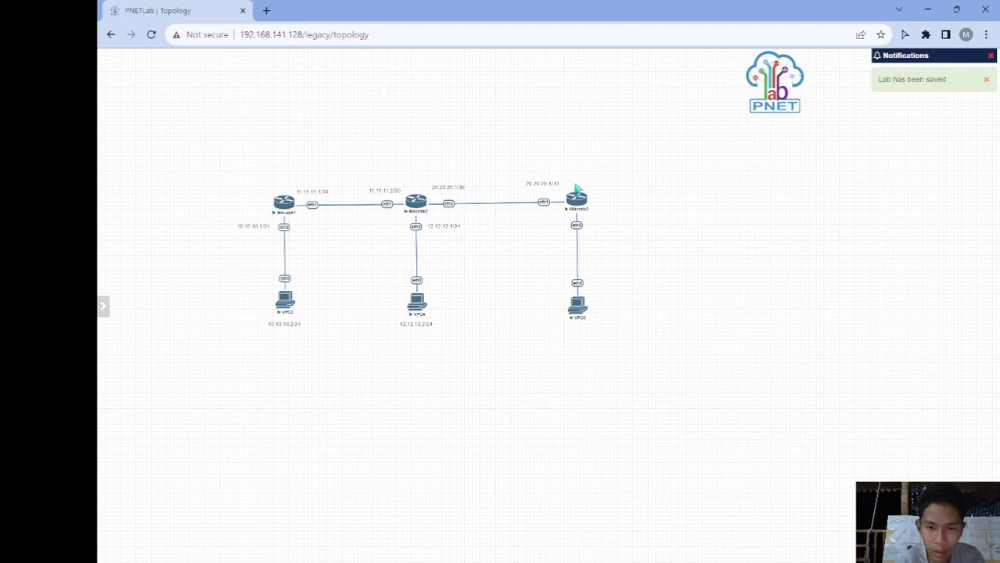
double_click(560, 190)
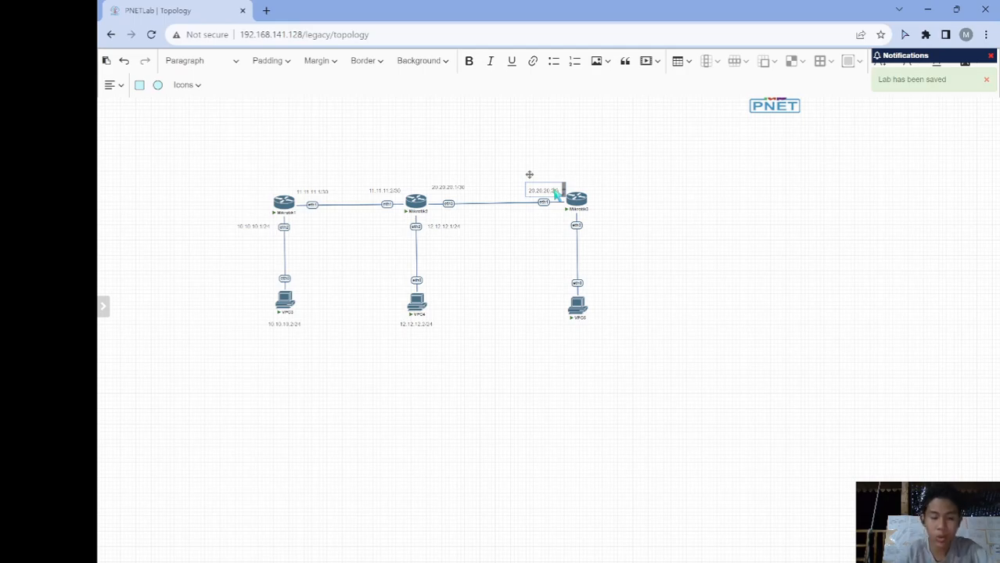
- Add a '22.22.22.1/24' text label near Mikrotik3
right_click(535, 240)
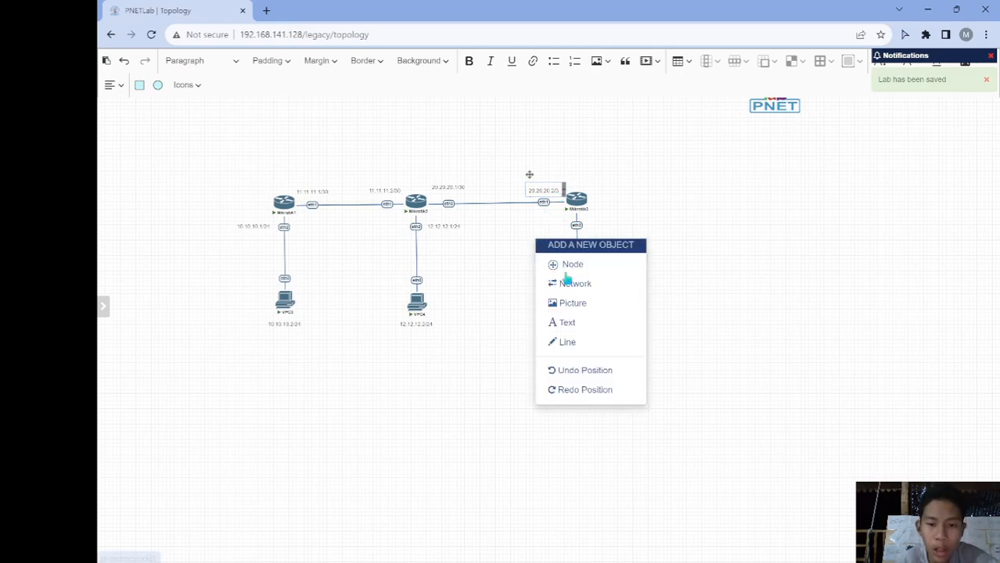
left_click(568, 322)
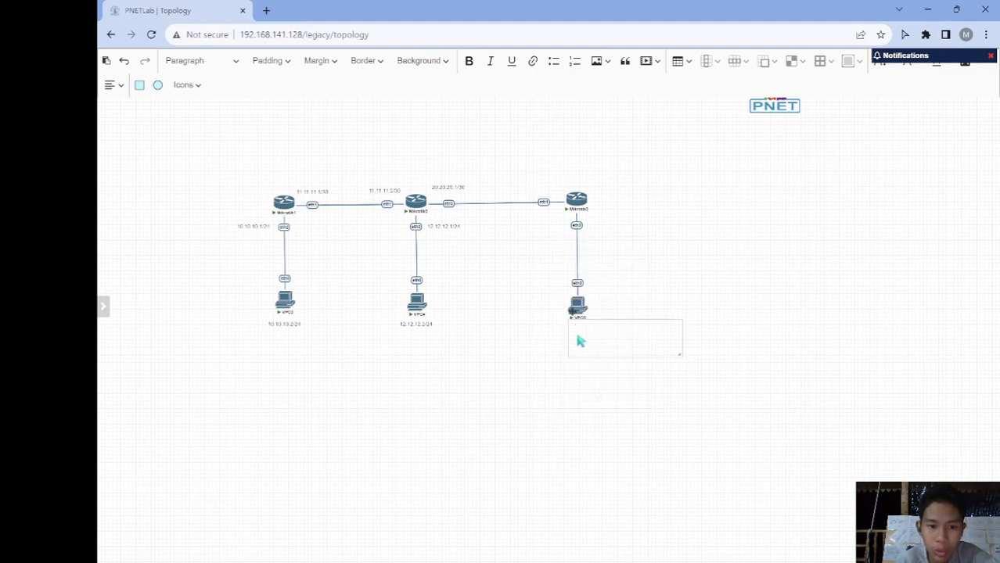
left_click(586, 330)
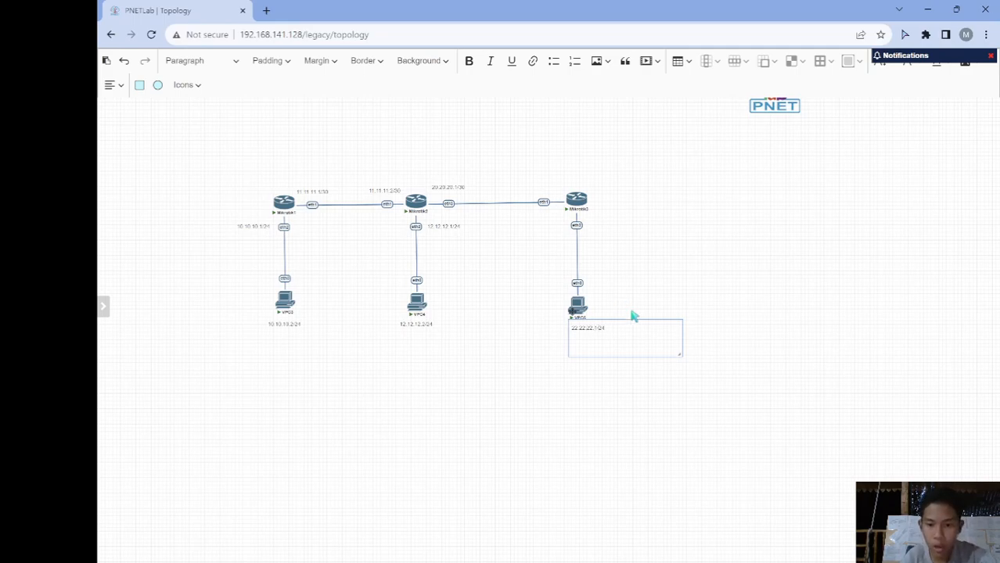
left_click_drag(673, 350, 618, 227)
left_click(633, 372)
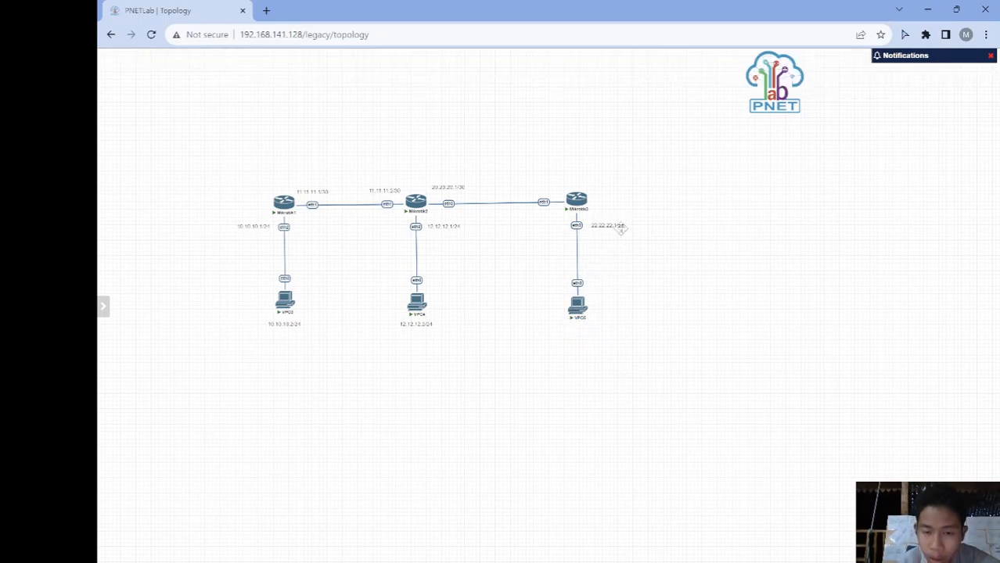
- Duplicate that label just under VPC5 and change it to 22.22.22.2/24
right_click(621, 227)
left_click(649, 255)
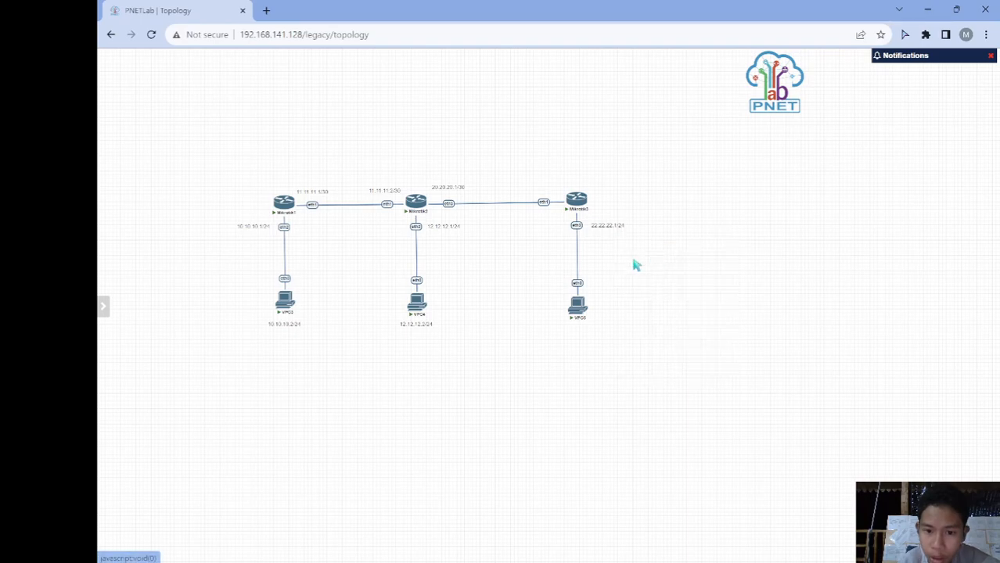
left_click_drag(568, 355, 587, 331)
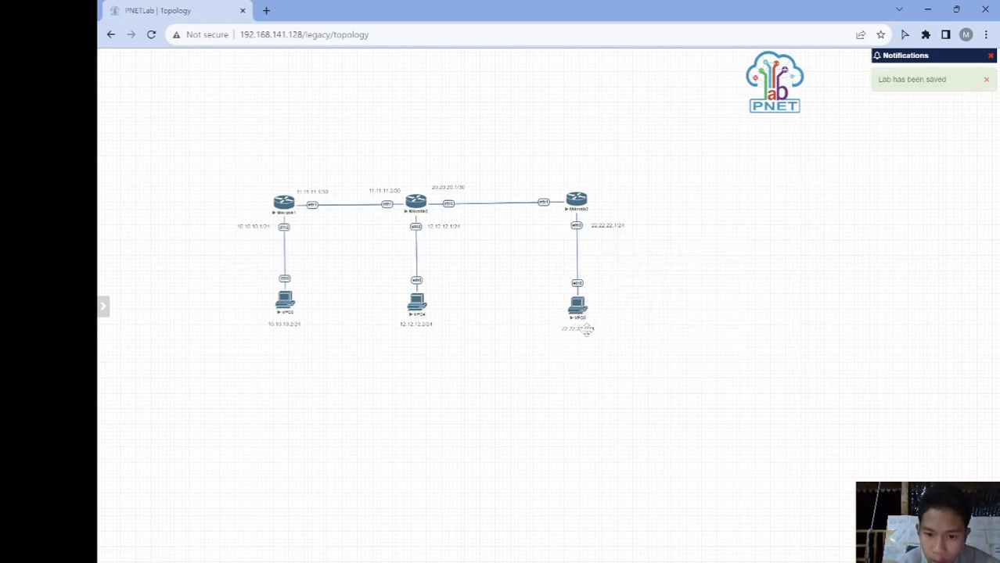
double_click(587, 330)
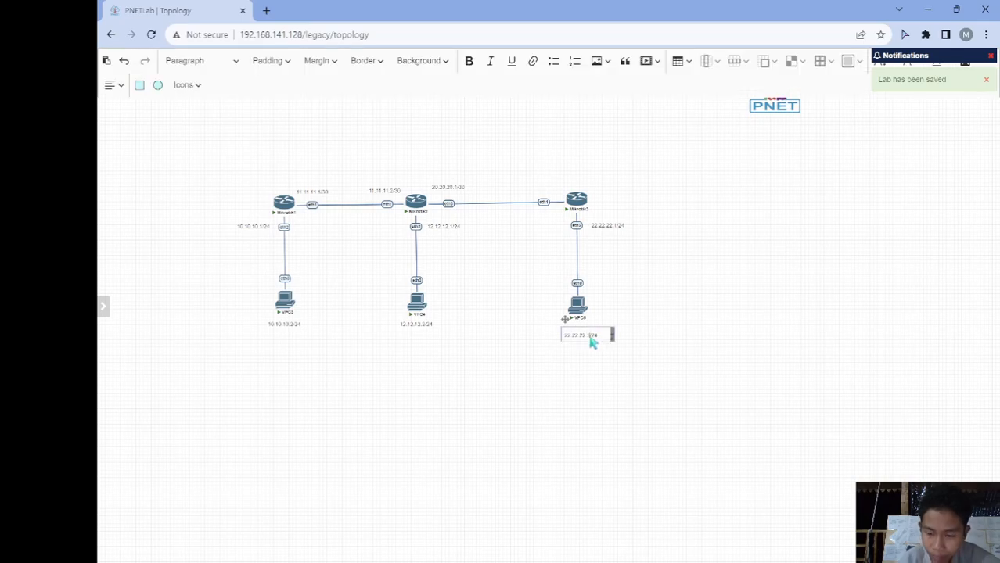
left_click(523, 335)
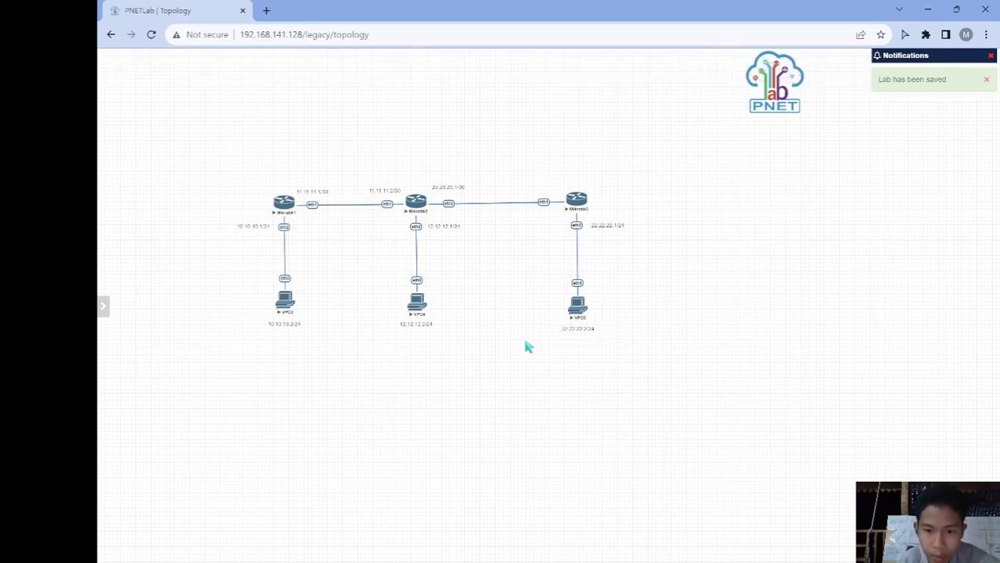
- Place another copy of the 20.20.20.1/30 label above Mikrotik3's eth1 to edit as Mikrotik3's address
right_click(457, 185)
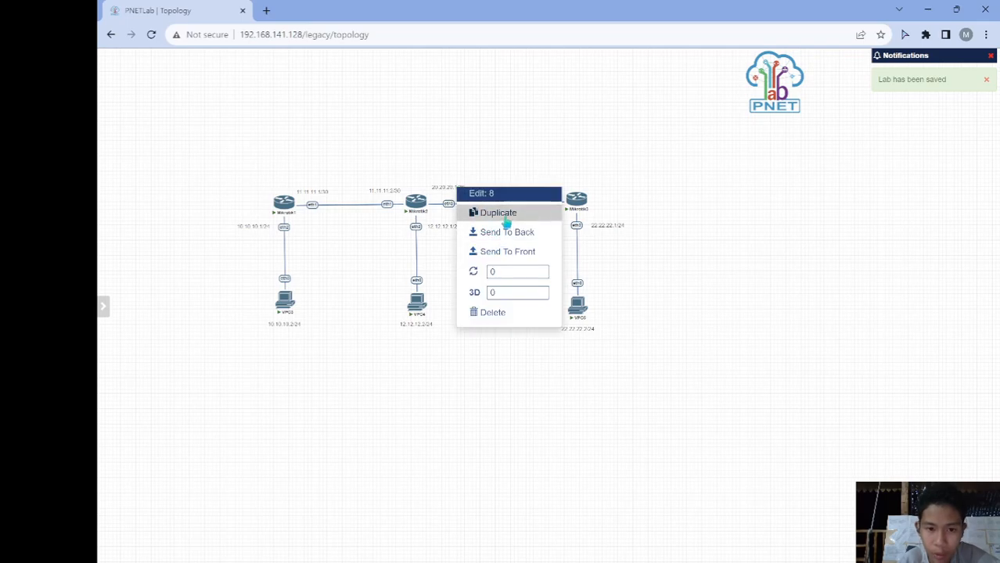
left_click(502, 213)
left_click_drag(462, 207, 553, 186)
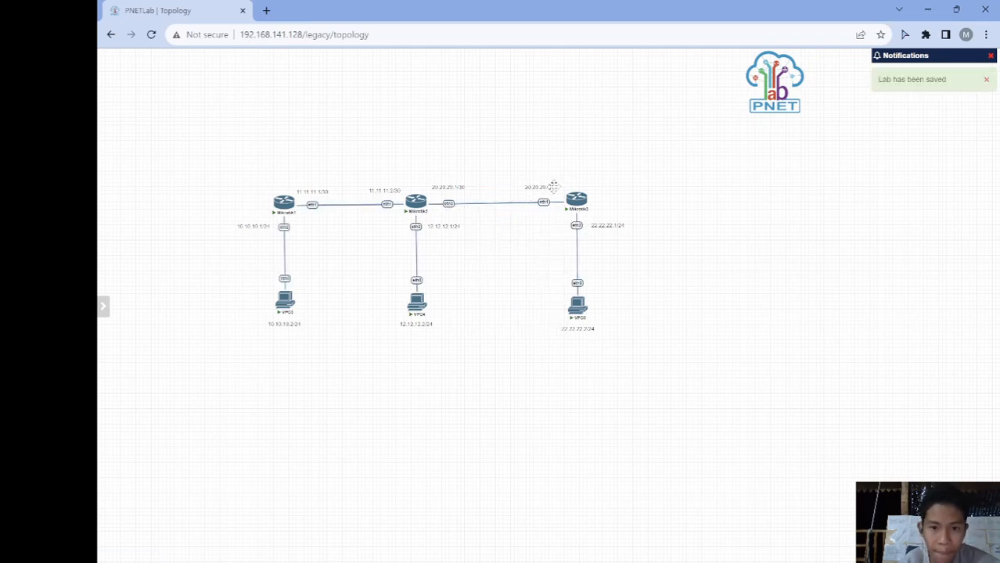
double_click(553, 188)
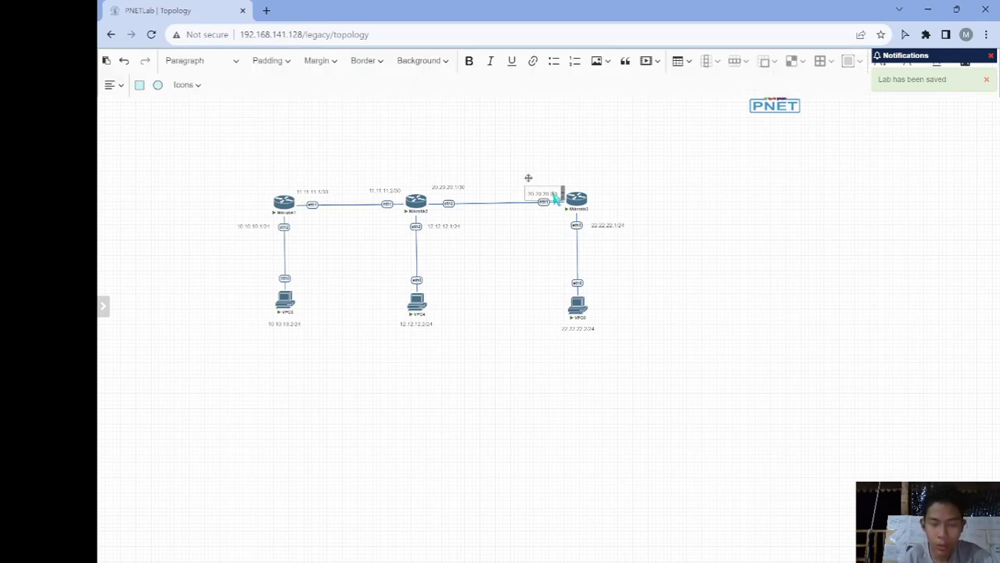
- Finish the 20.20.20.2/30 label and move the whole topology to the upper left
left_click(538, 239)
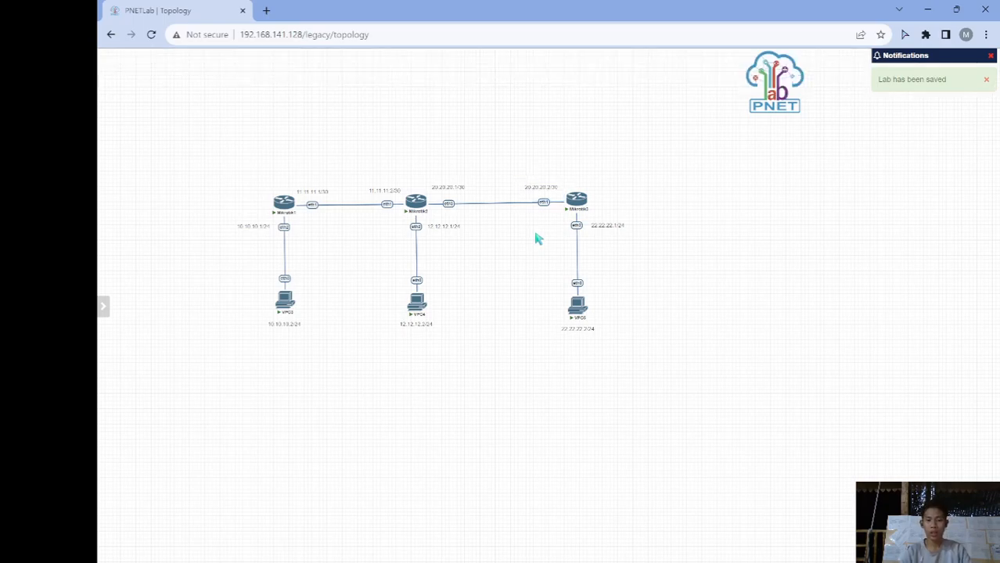
left_click_drag(522, 163, 651, 341)
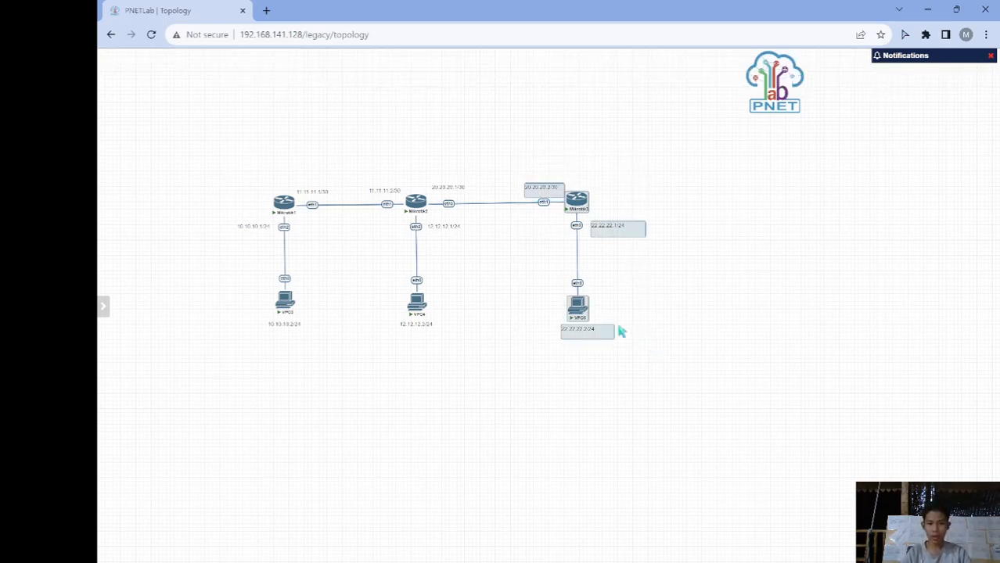
left_click_drag(582, 317, 565, 317)
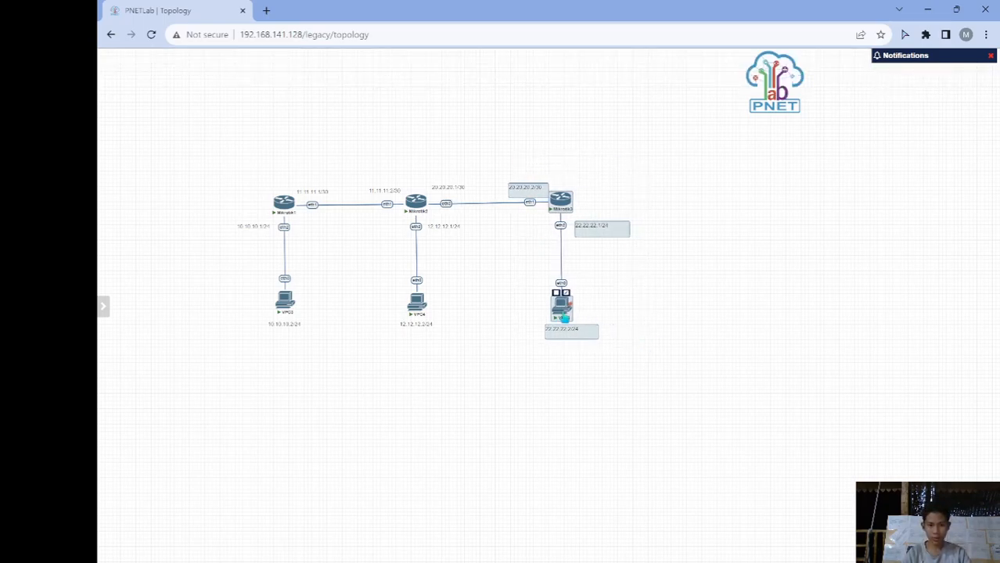
left_click(521, 327)
left_click_drag(207, 172, 653, 340)
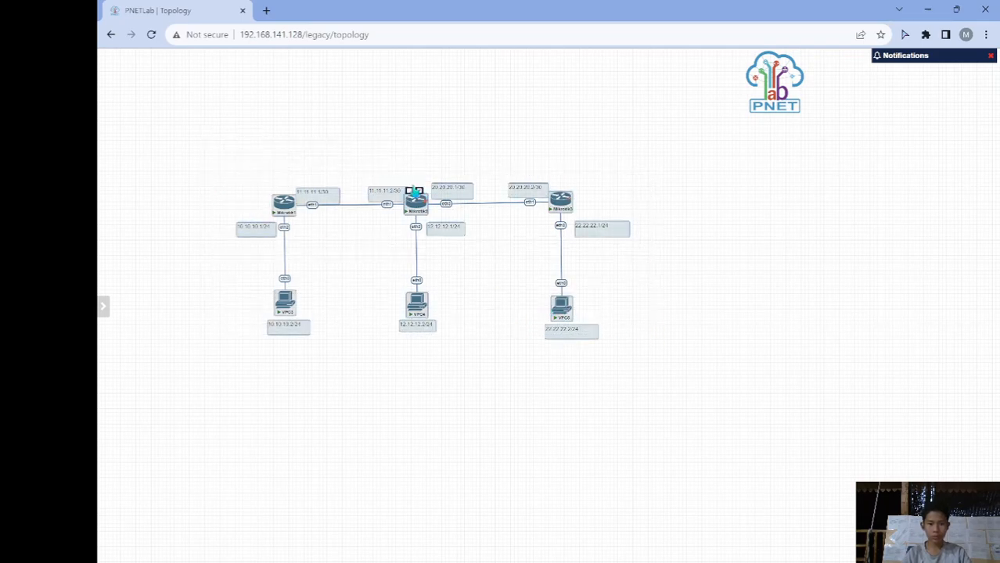
left_click_drag(419, 215, 350, 104)
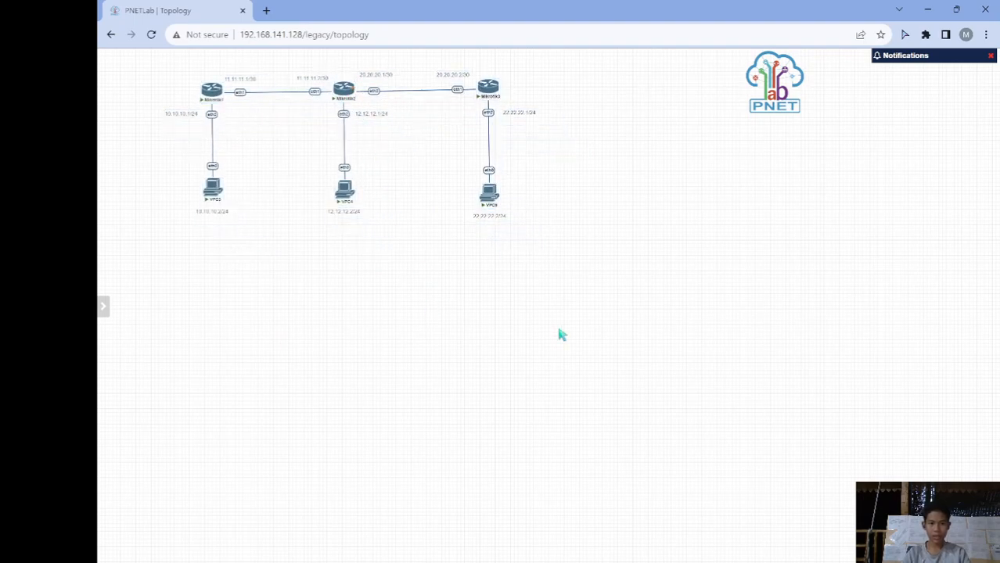
- Stack the Router-1 and Router-2 Telnet windows on the right of the screen
mouse_move(678, 552)
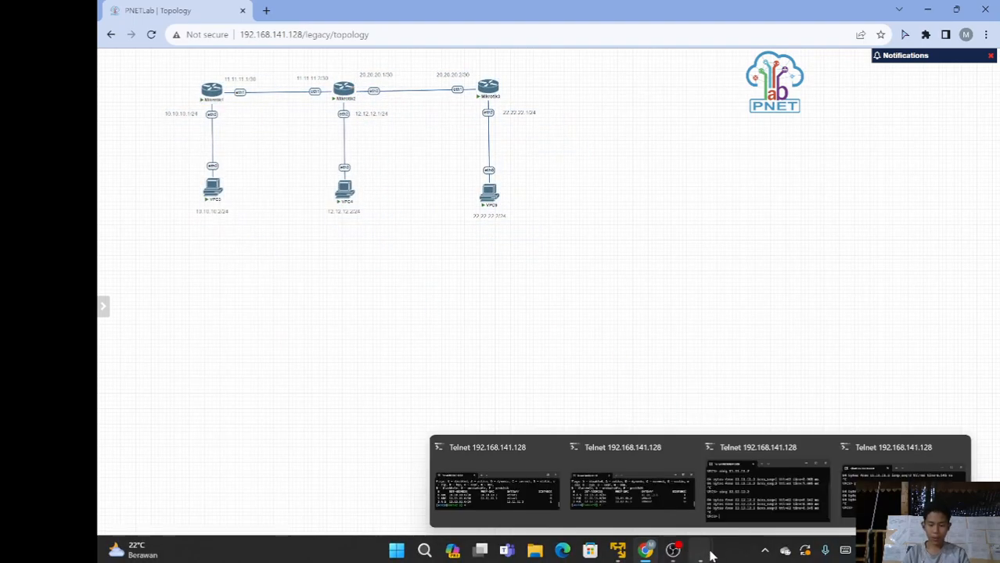
mouse_move(671, 512)
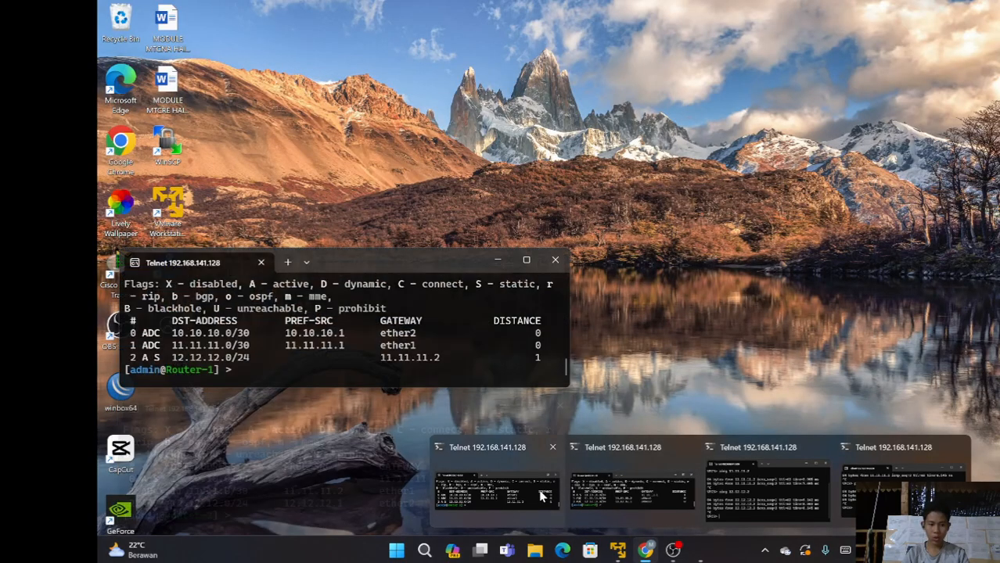
left_click(497, 489)
mouse_move(687, 532)
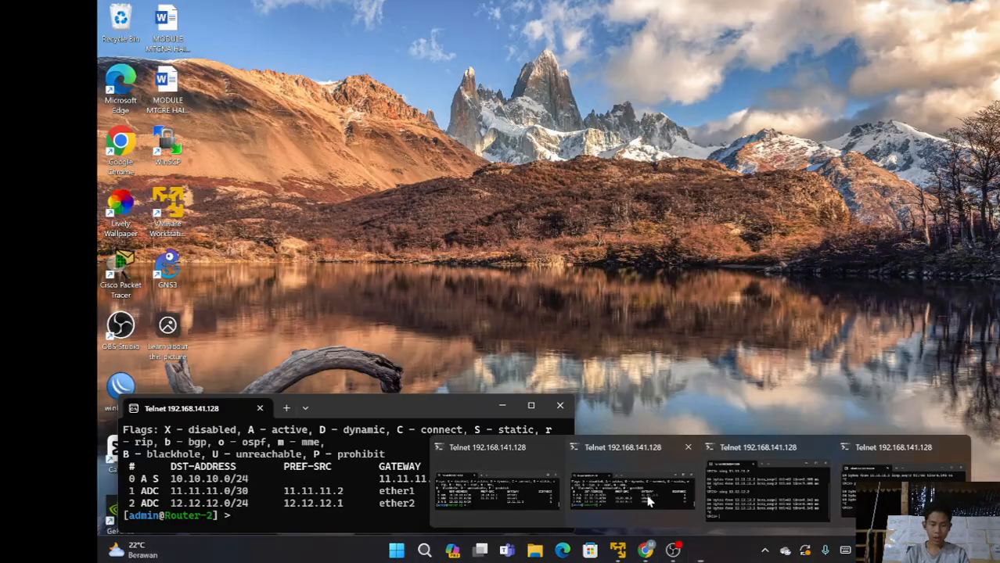
left_click(626, 489)
left_click_drag(426, 274, 849, 73)
left_click_drag(393, 408, 813, 212)
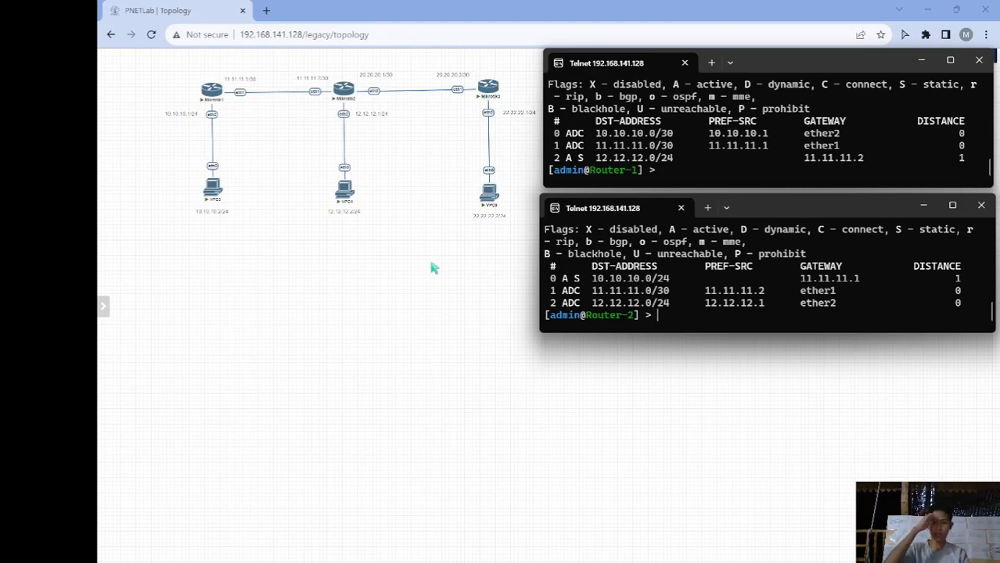
- Open a Telnet console to Mikrotik3 and log in as admin with a blank password
left_click(487, 87)
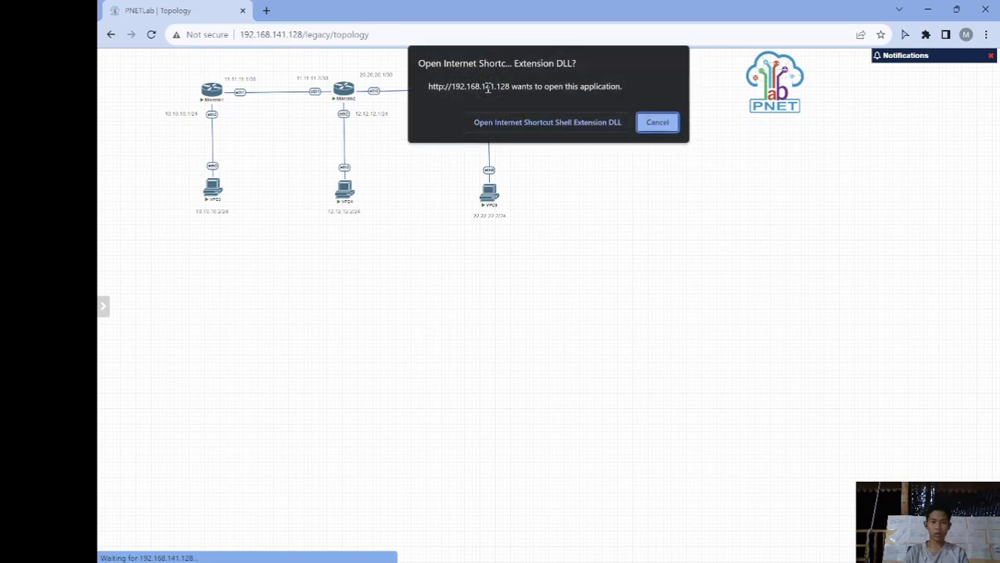
left_click(503, 124)
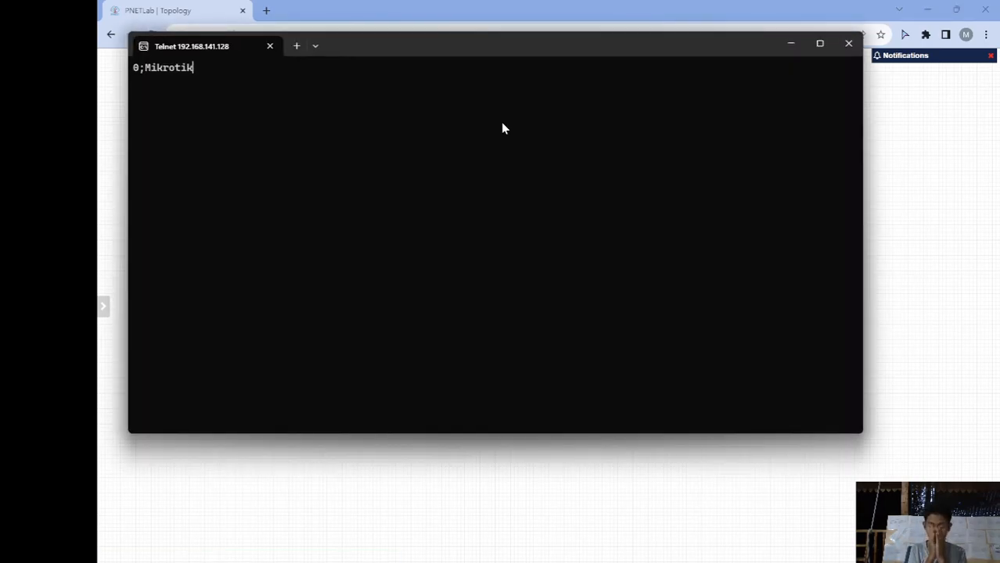
key("Return")
type("admin")
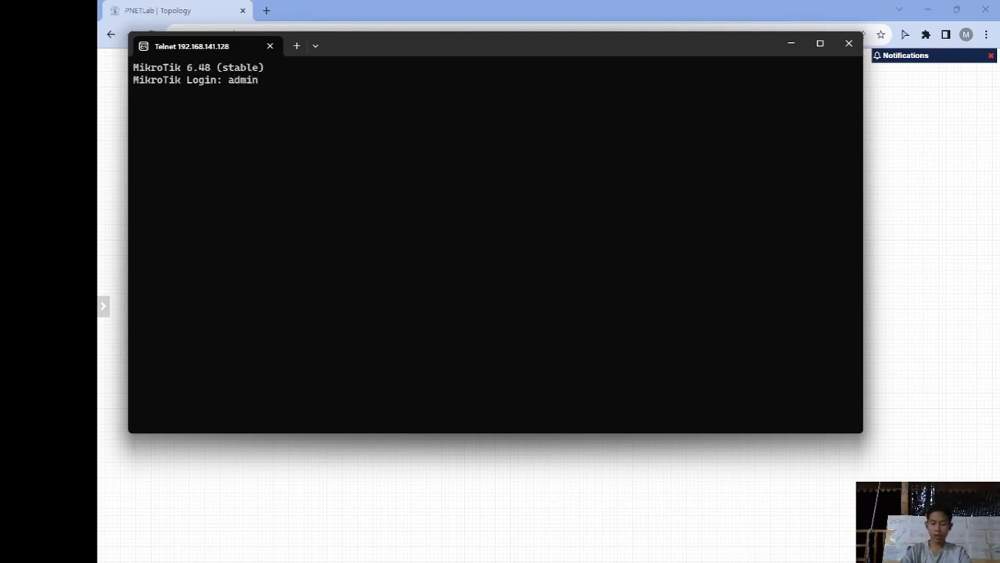
key("Return")
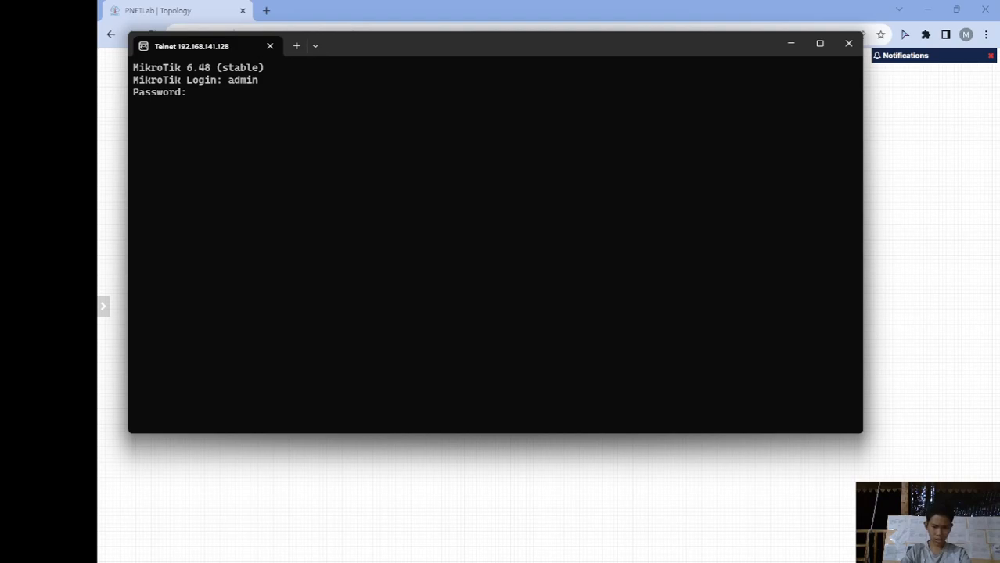
key("Return")
- Set the router's identity to Router-3 with system identity set name=Router-3
type("n")
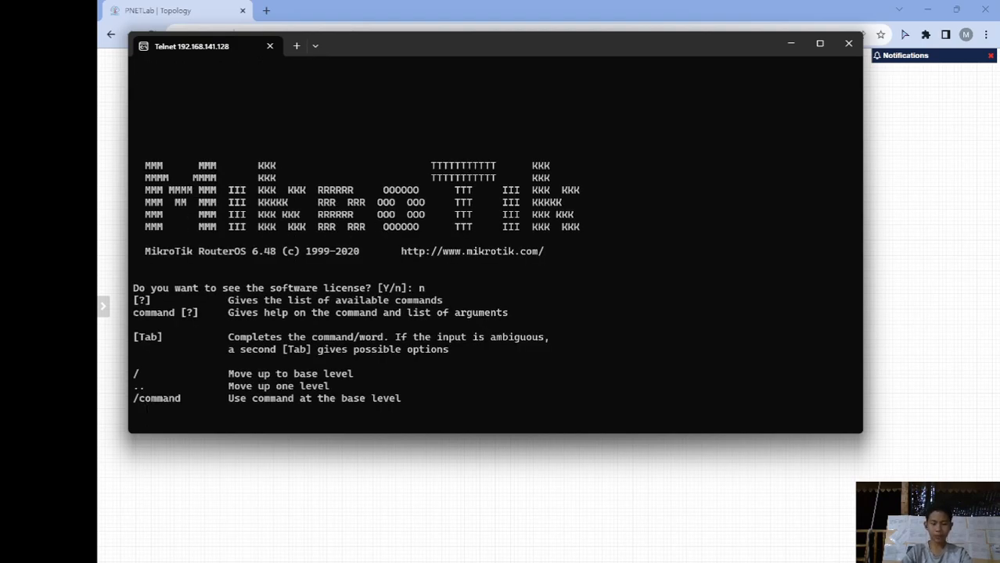
type("system id")
key("Tab")
type("set n")
key("Tab")
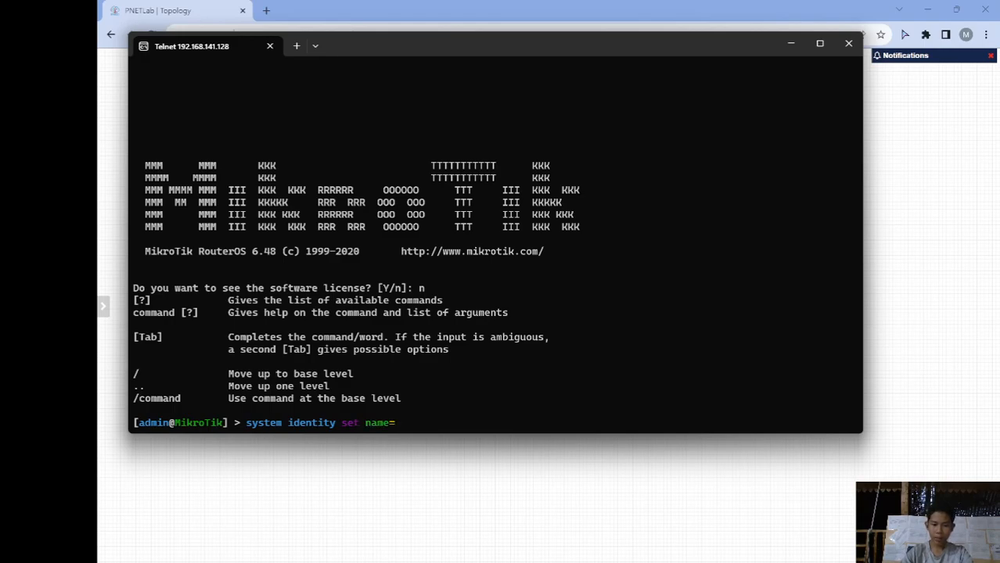
type("Router-2")
key("BackSpace")
type("3")
key("Return")
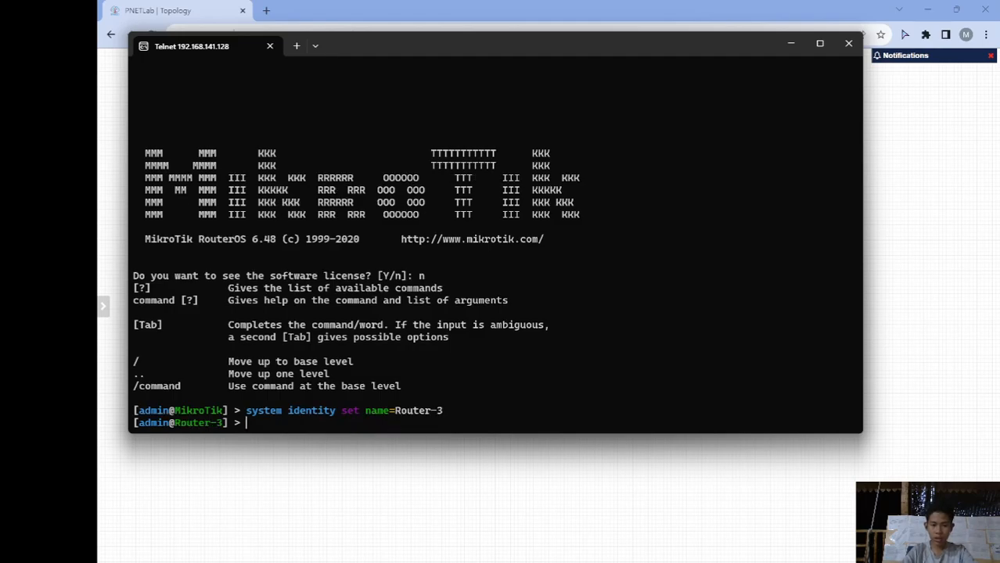
- Resize the Router-3 console and line it up under the Router-1 and Router-2 consoles
left_click_drag(634, 33, 643, 292)
left_click_drag(862, 342, 688, 344)
mouse_move(698, 551)
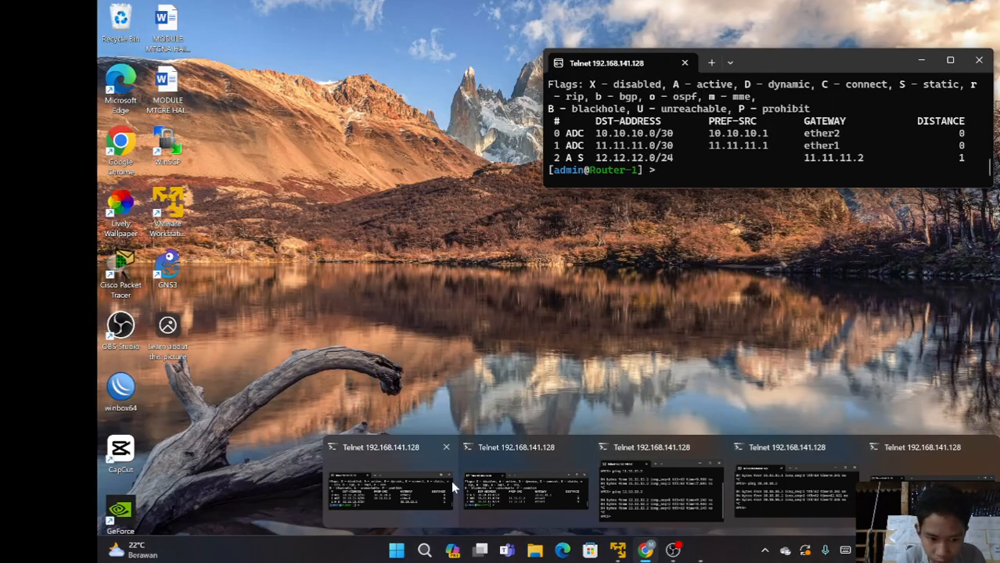
left_click(451, 482)
mouse_move(698, 550)
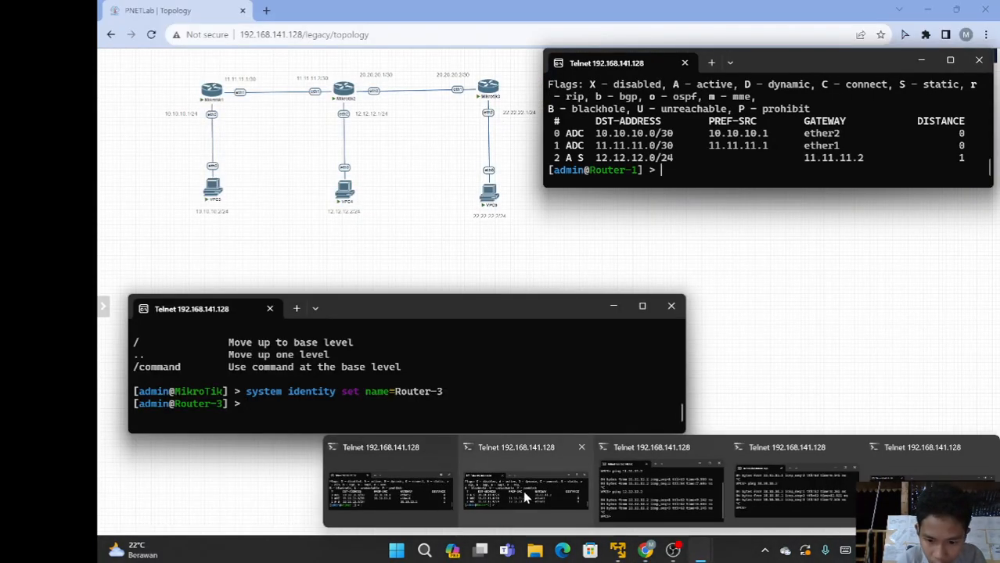
left_click(523, 492)
left_click_drag(448, 315, 746, 359)
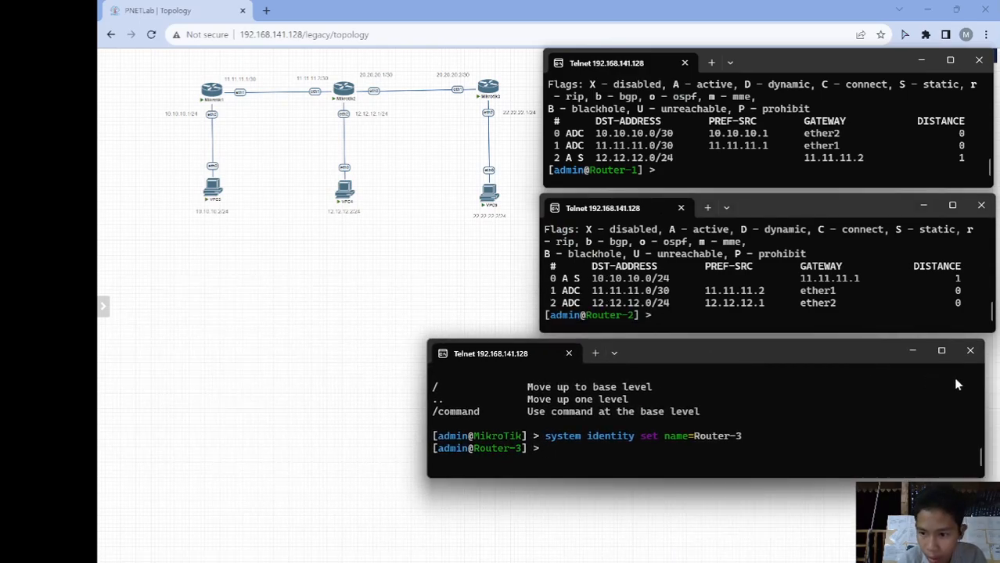
left_click_drag(985, 390, 889, 390)
left_click_drag(736, 352, 845, 348)
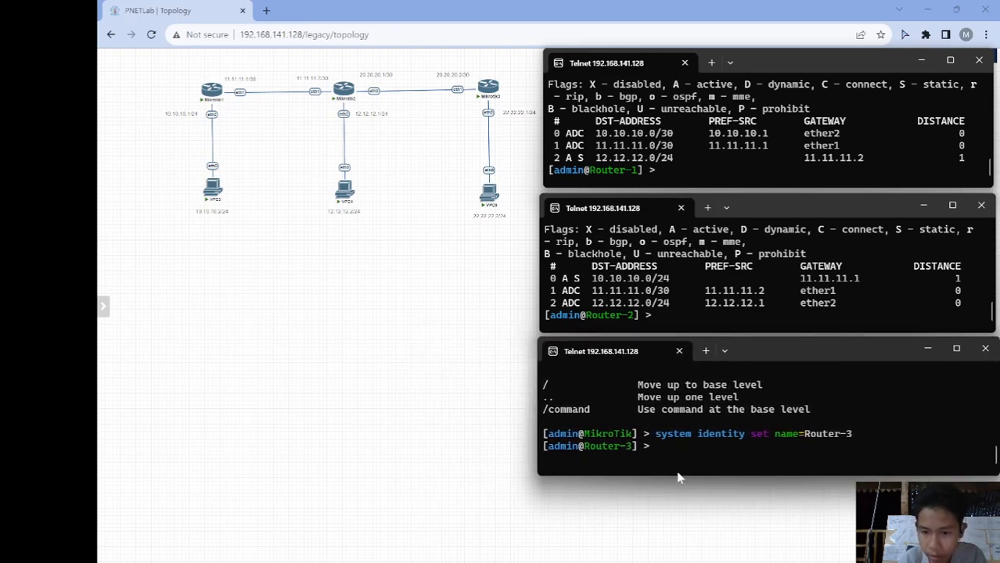
- Assign 20.20.20.2/30 to Router-3's ether1
type("ip")
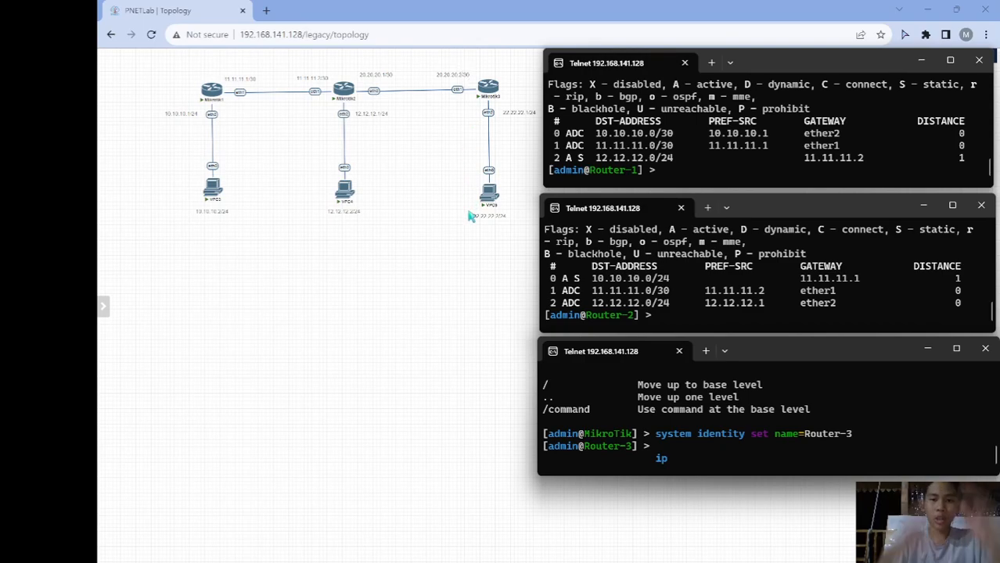
type("address add a")
key("Tab")
type("20.20.20.2/30 interface=")
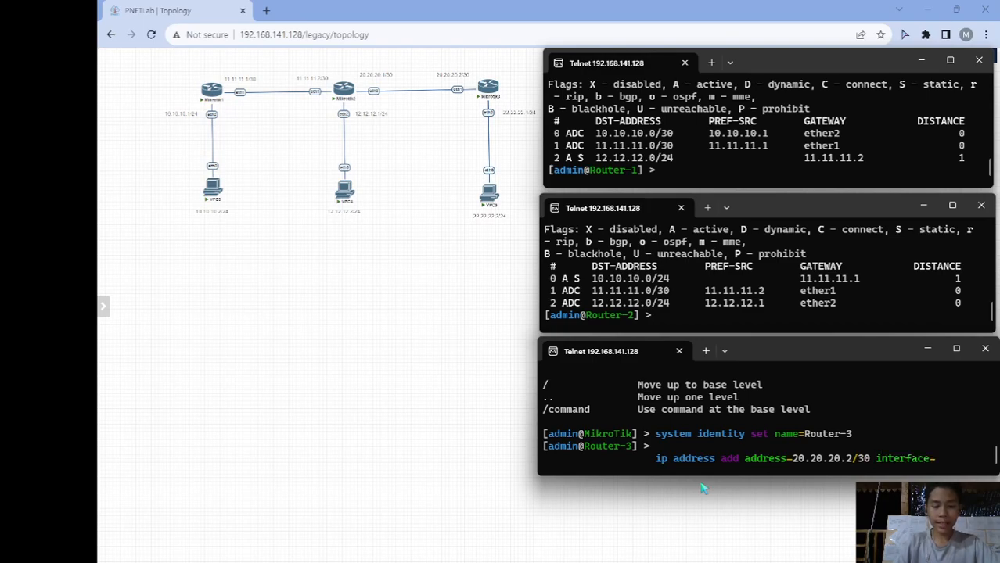
type("ether1")
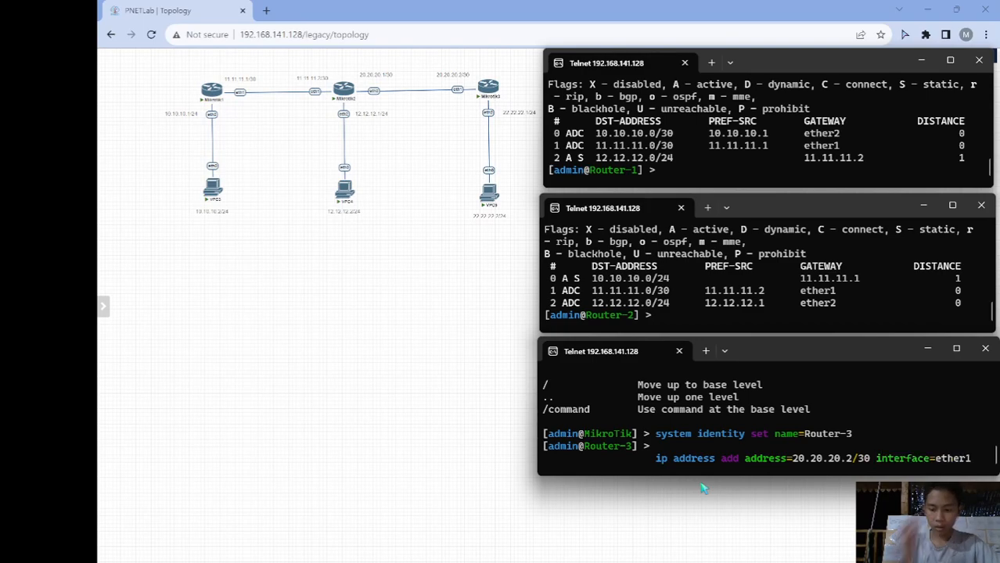
key("Return")
- Assign 22.22.22.1/24 to Router-3's ether2
type("ip address add address=")
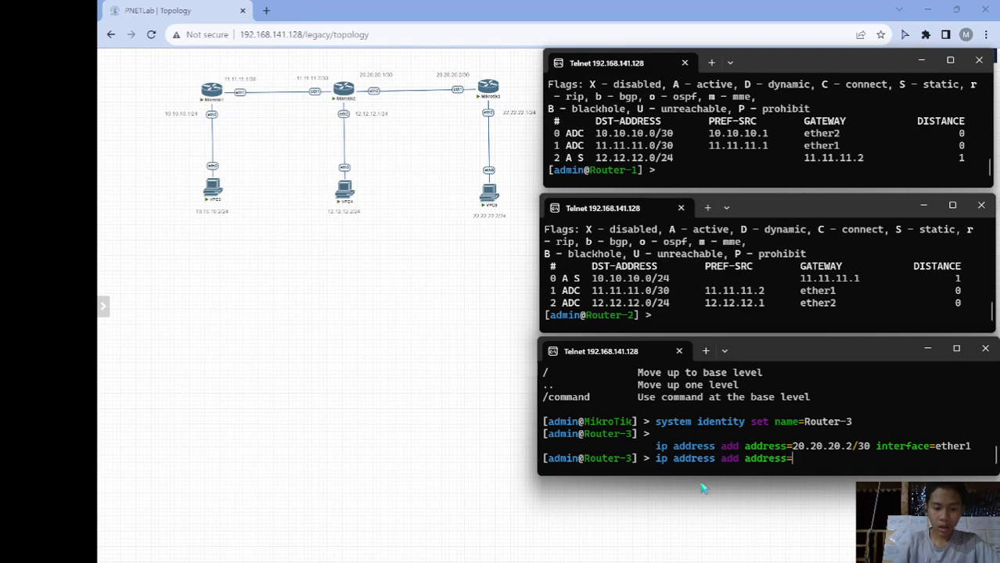
type("22.22.22.1")
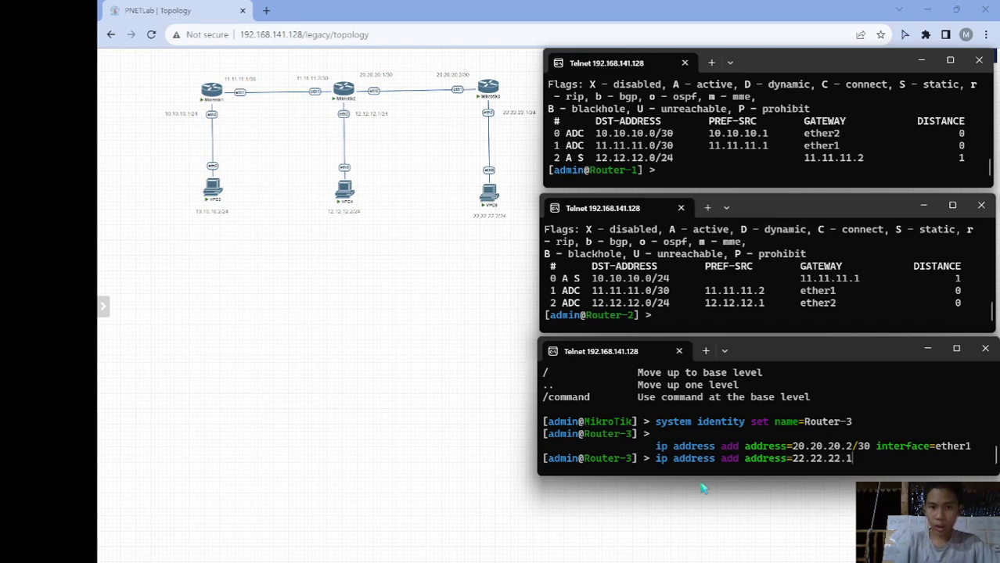
type("/24 ")
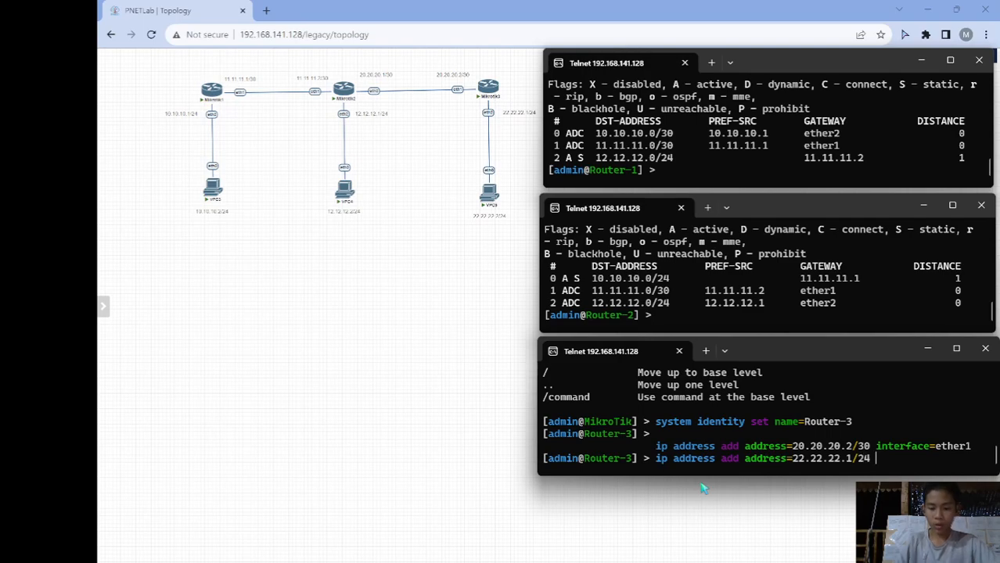
type("inter")
key("Tab")
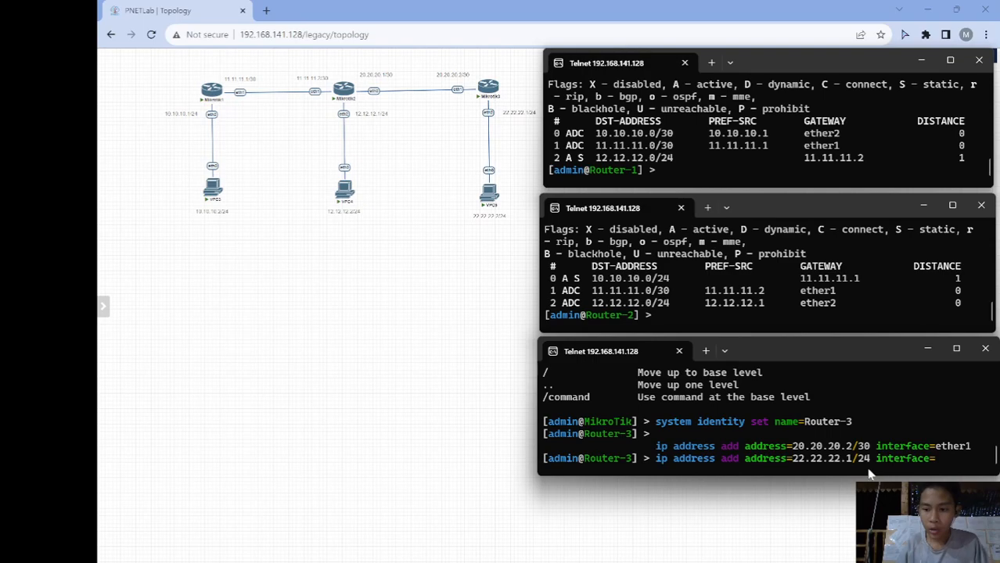
type("ether2")
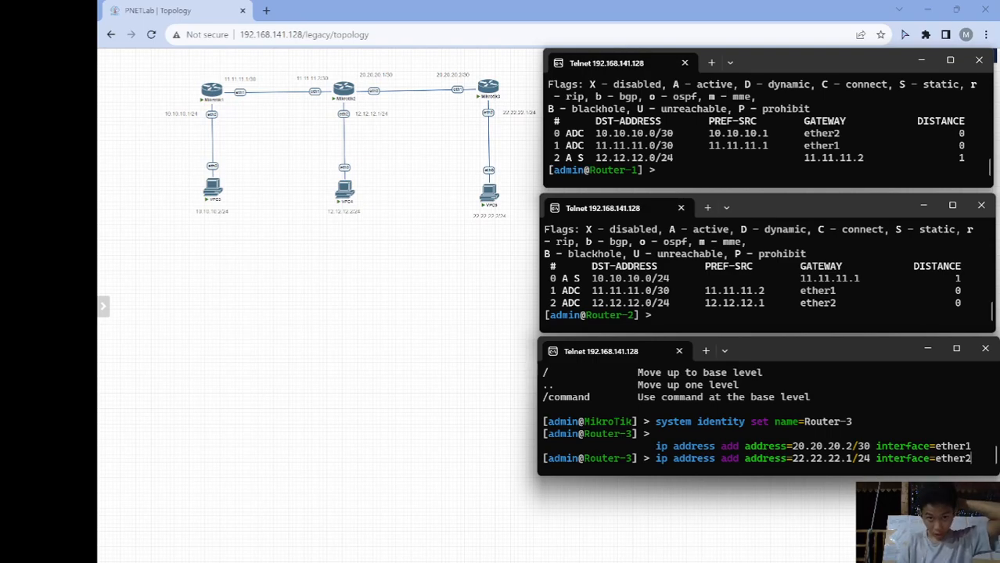
key("Return")
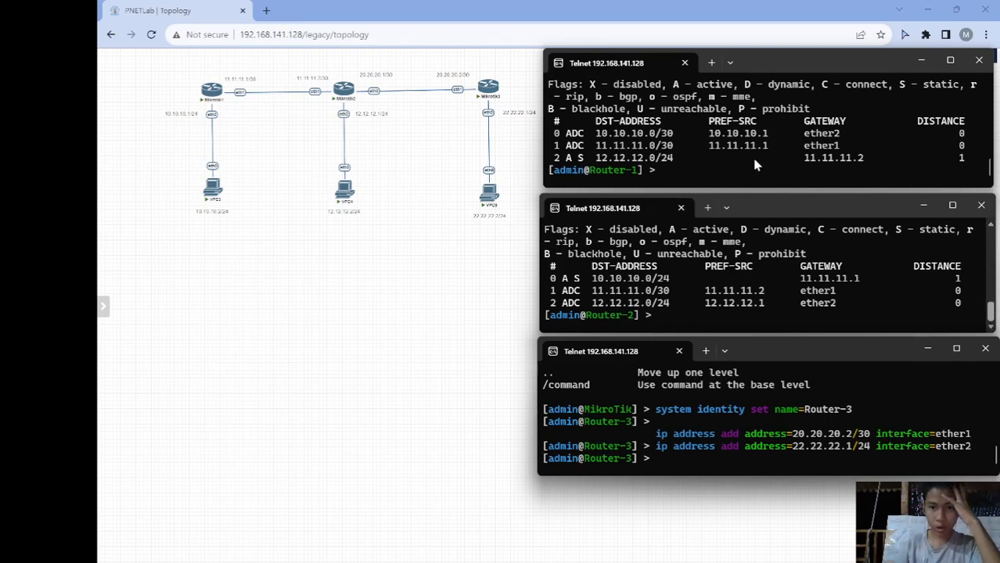
left_click(706, 160)
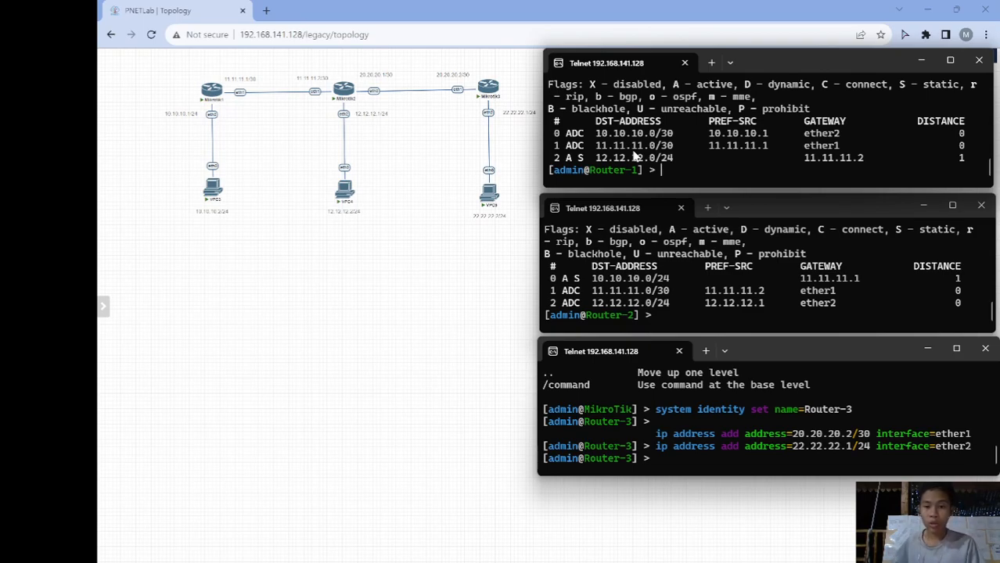
- Add a static route on Router-1 to 22.22.22.0/24 via gateway 11.11.11.2
type("i")
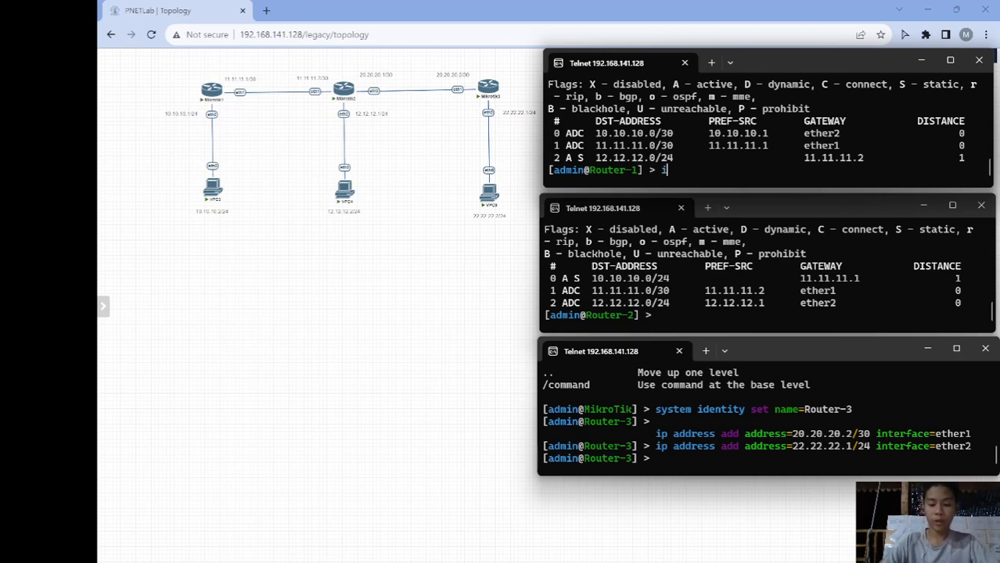
type("p route add s")
key("BackSpace")
type("ds")
key("Tab")
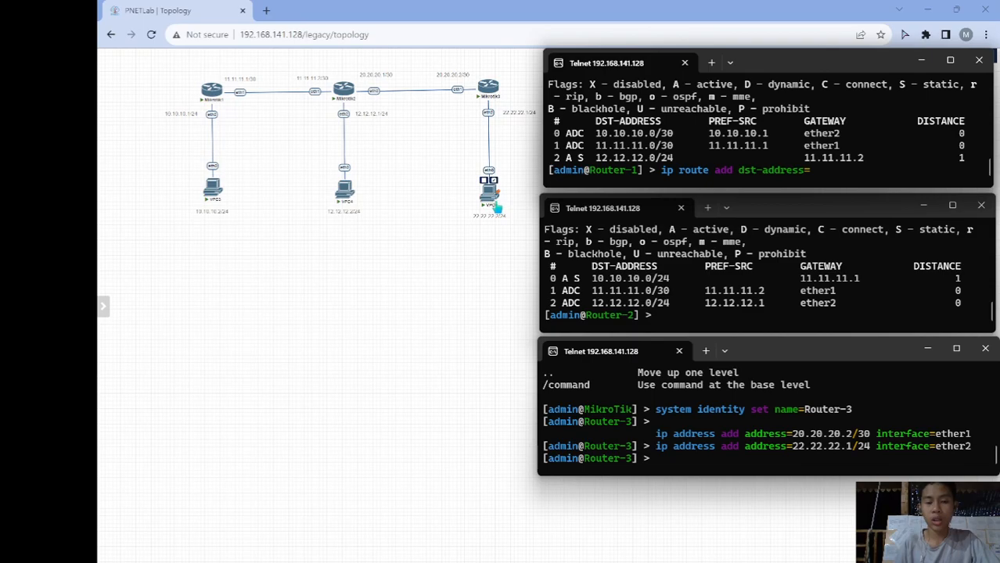
type("22.22.22.")
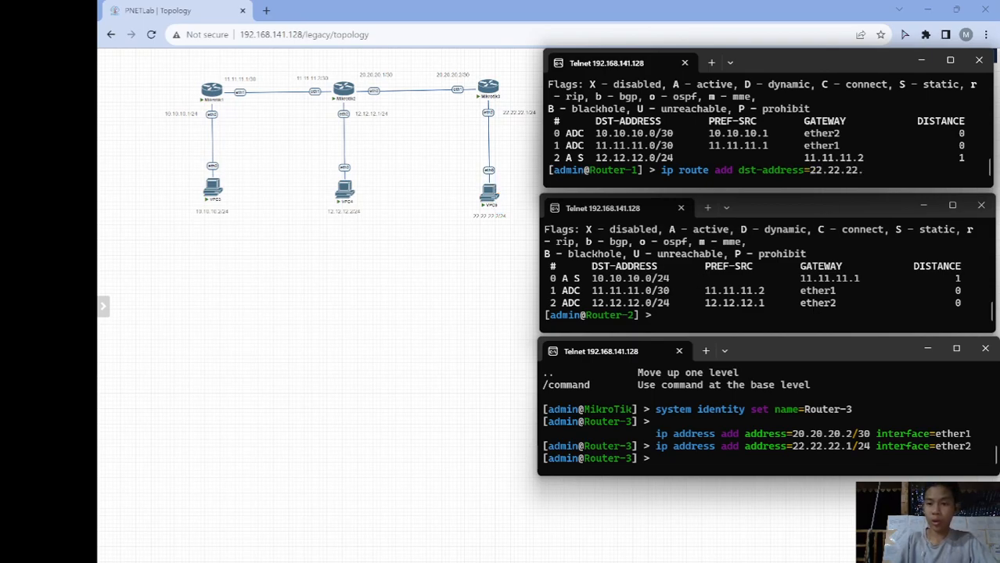
type("0/24")
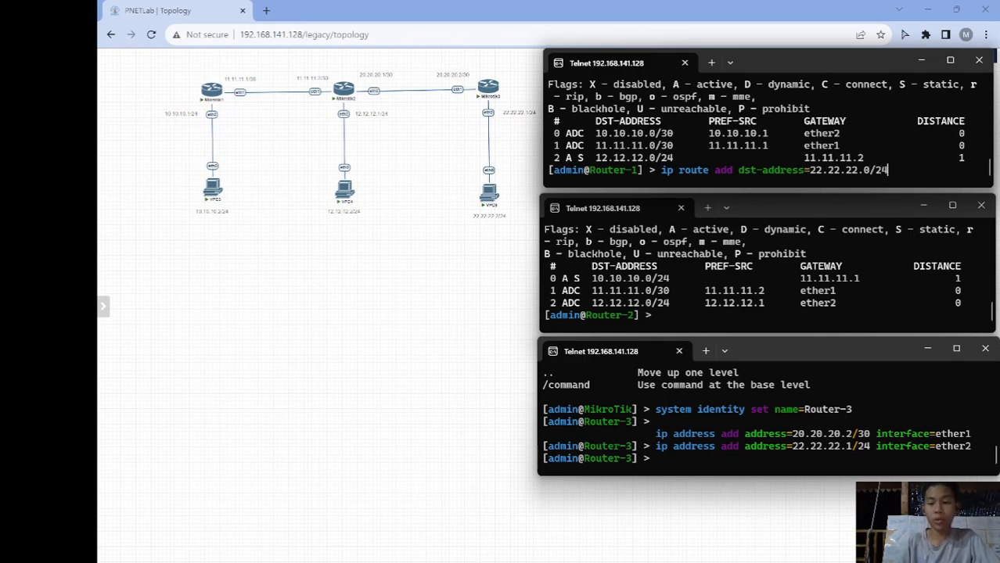
type(" gateway=")
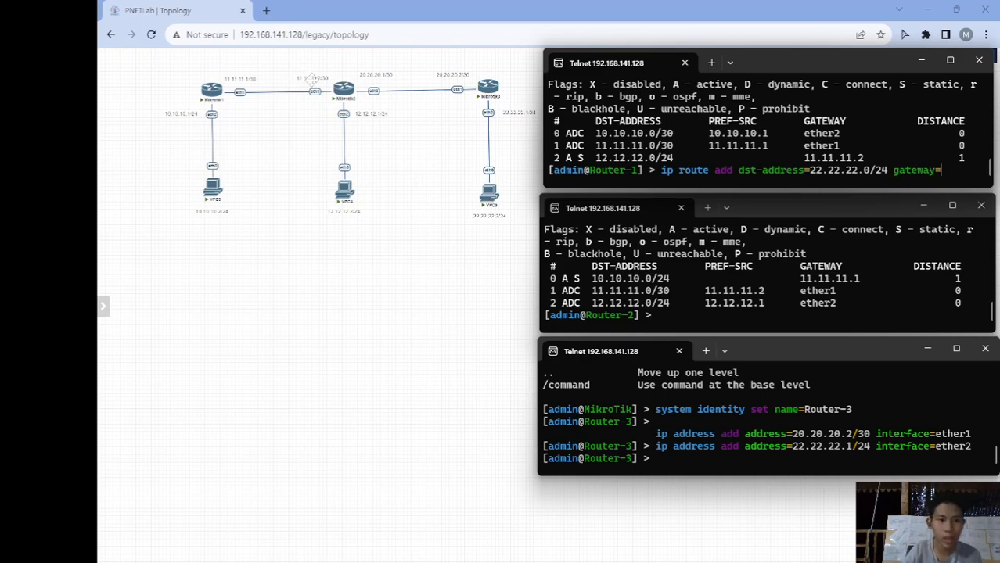
mouse_move(487, 90)
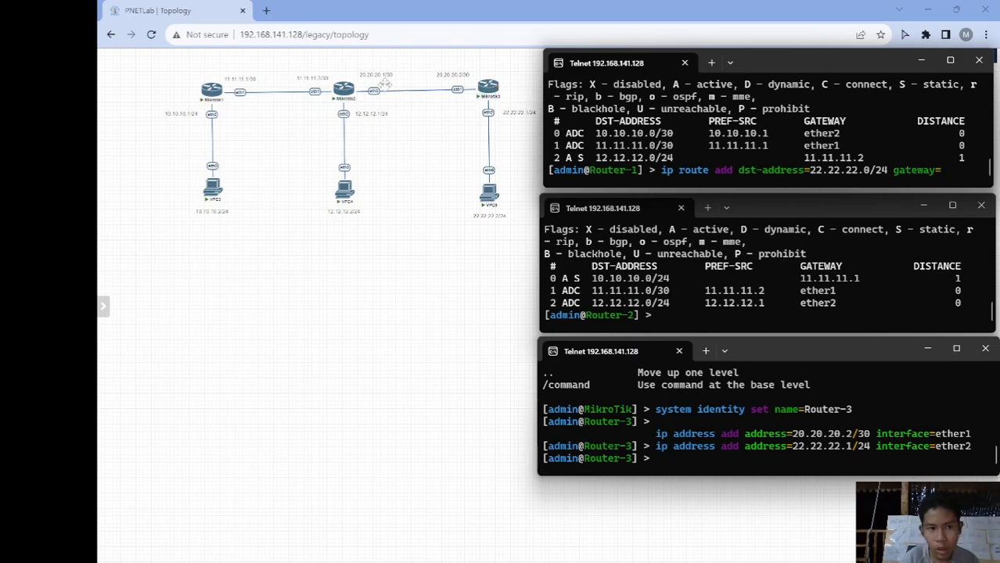
mouse_move(342, 97)
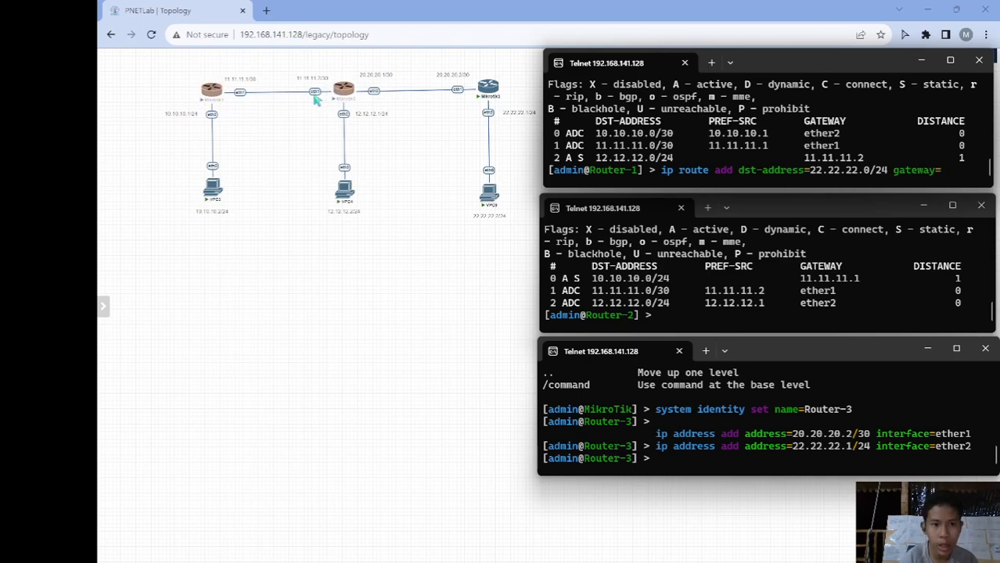
mouse_move(224, 100)
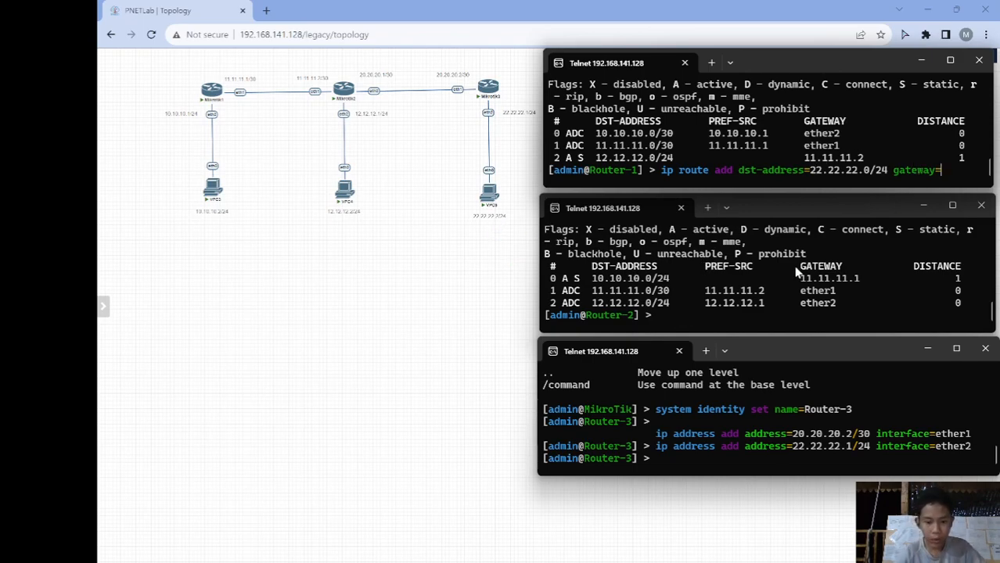
type("11.11")
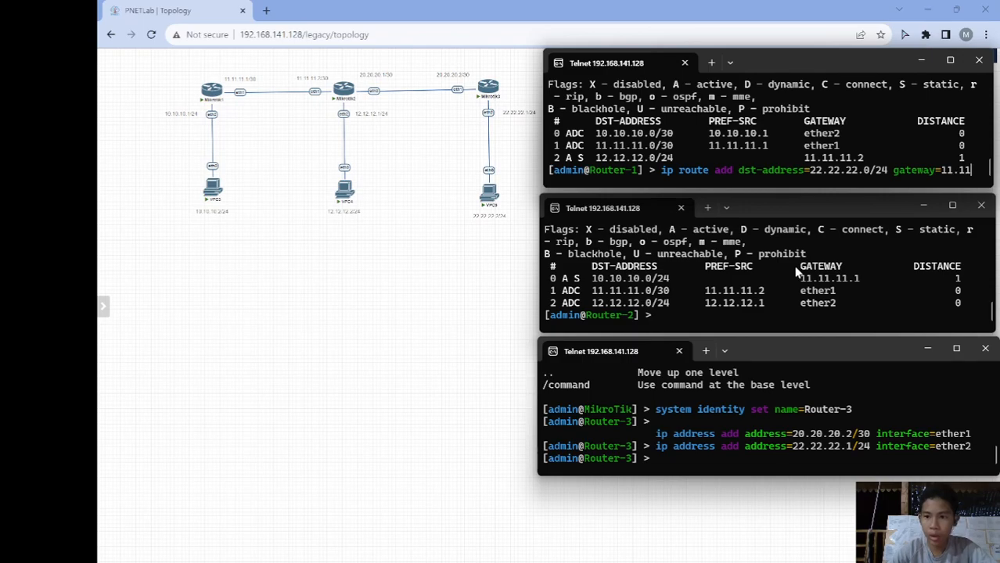
type(".11.2")
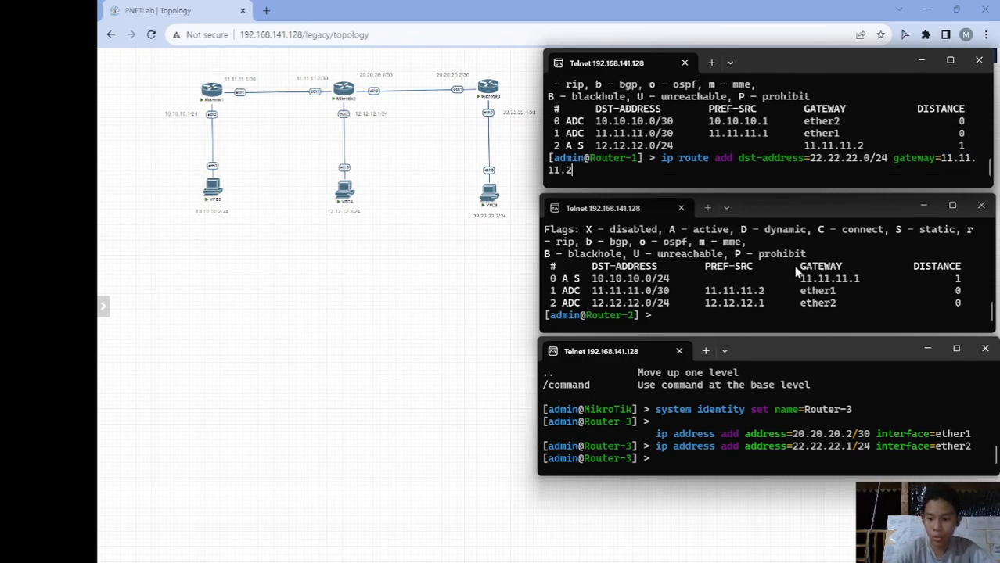
key("Return")
- List Router-1's routes to confirm the new 22.22.22.0/24 static entry
type("ip ro")
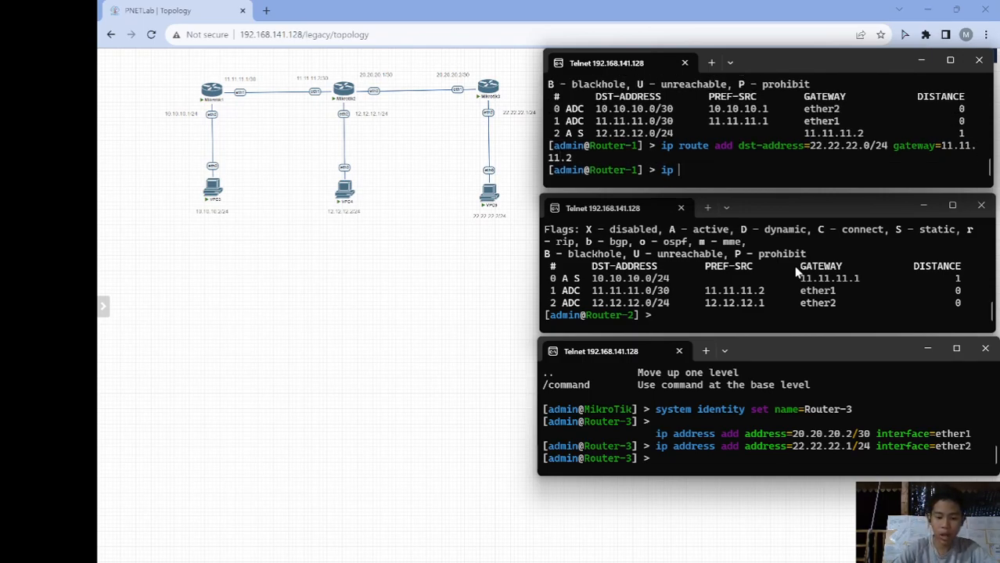
type("ute print")
key("Return")
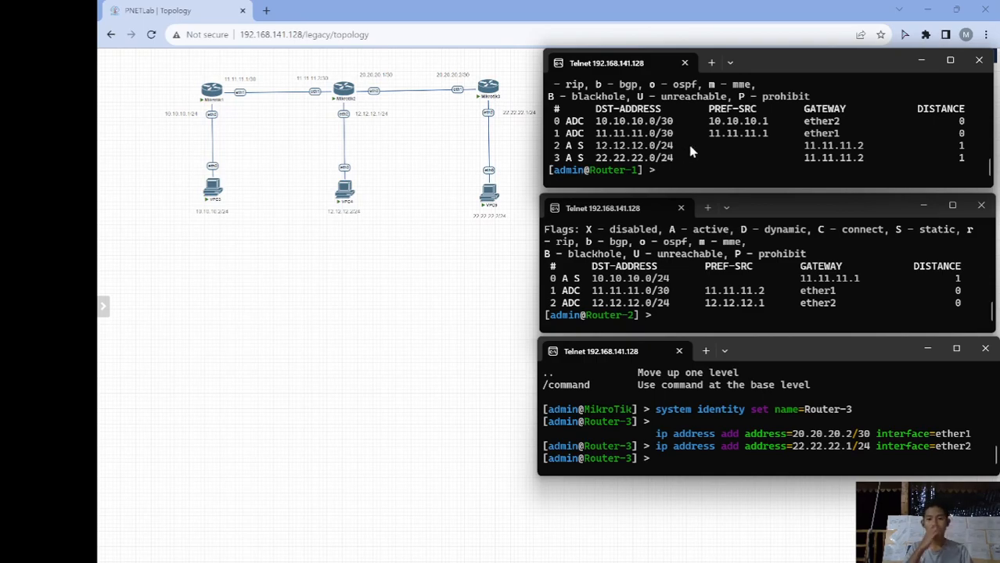
type("ping")
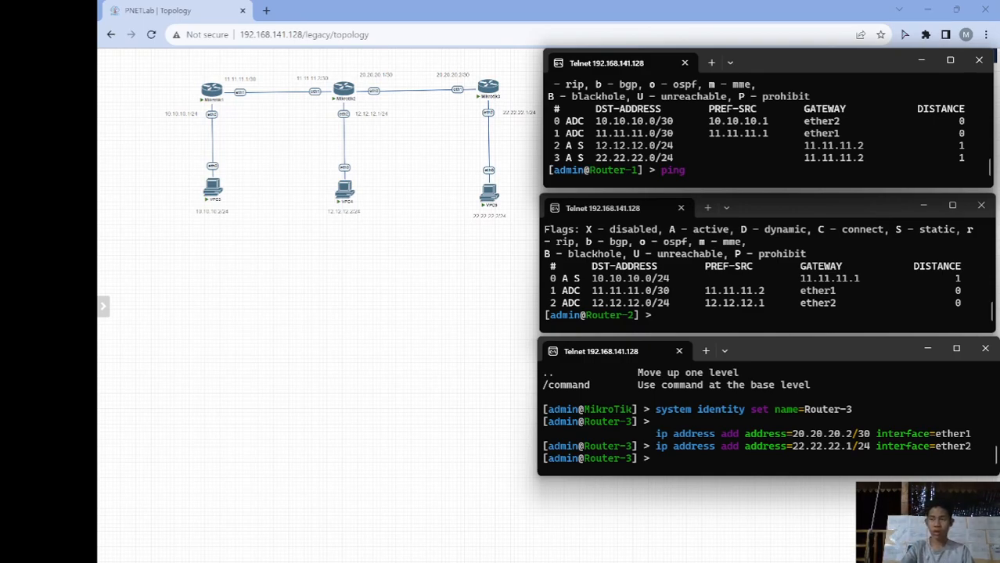
- Ping 20.20.20.2 from Router-1 and review the failing no-route-to-host output
type("20.20.20.2")
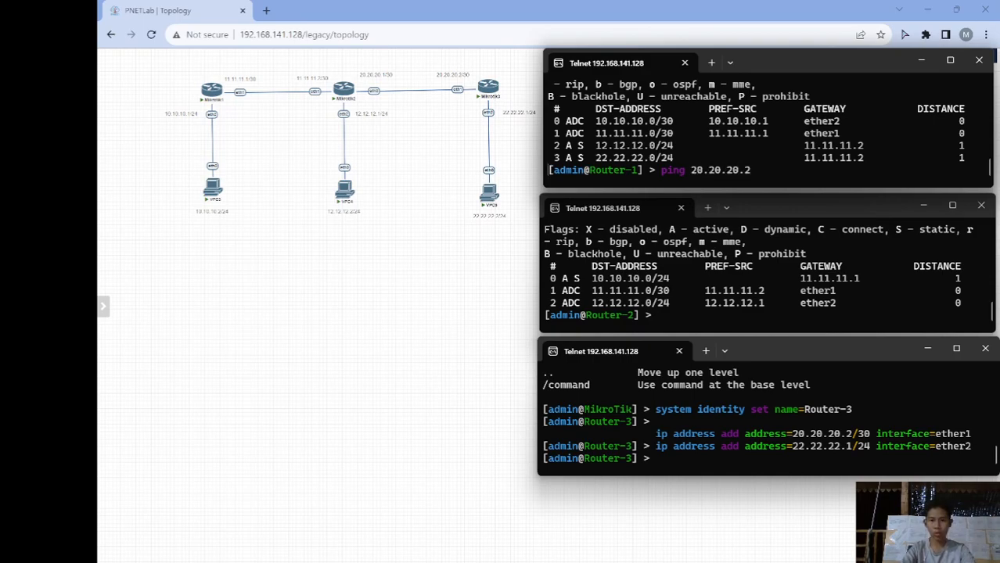
key("Return")
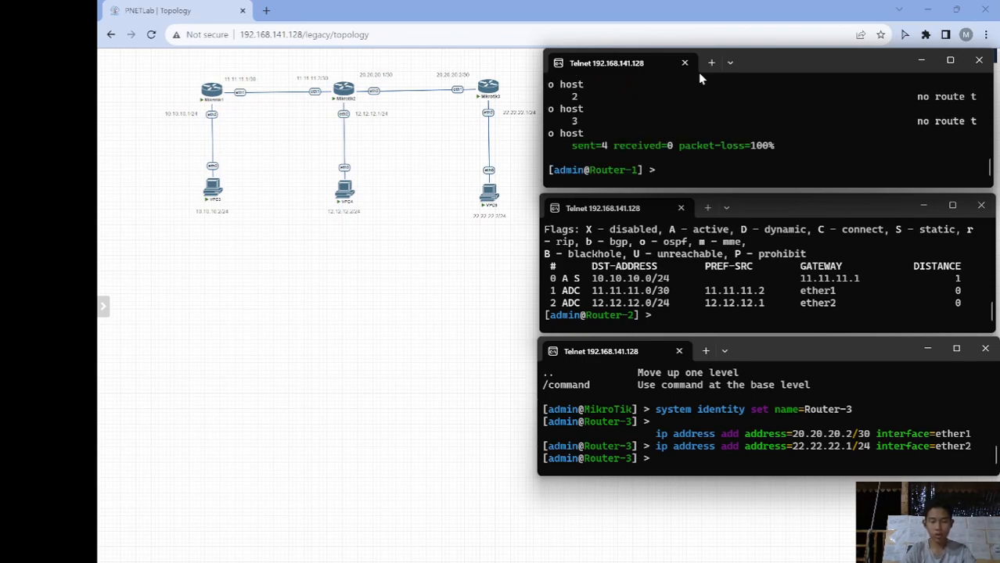
scroll(706, 133, "up", 5)
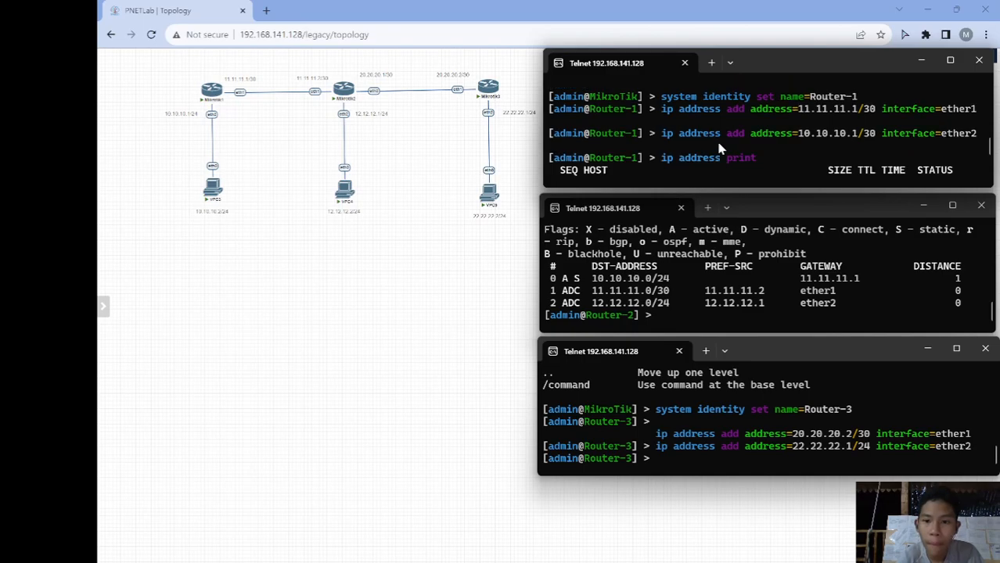
scroll(720, 148, "up", 1)
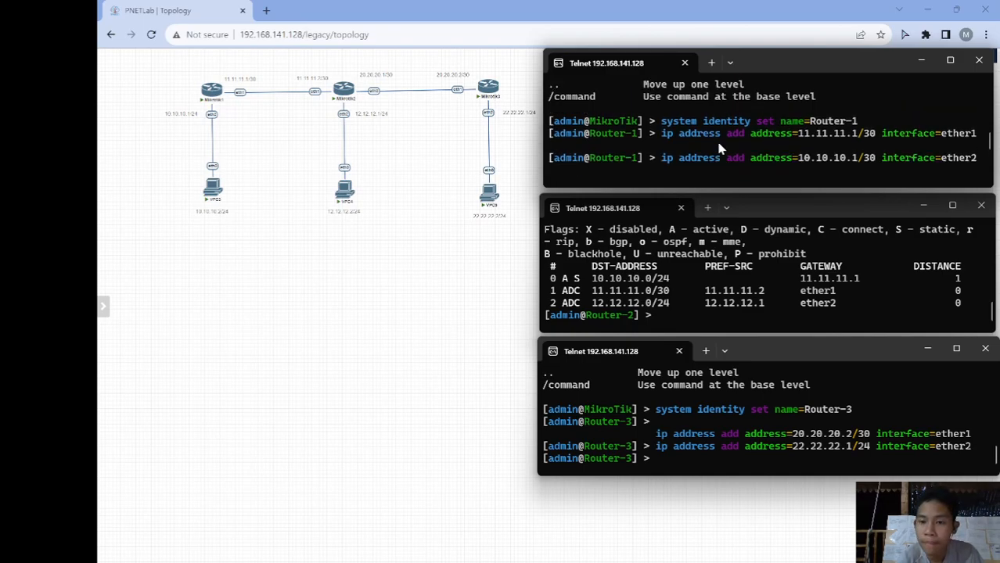
scroll(721, 149, "down", 1)
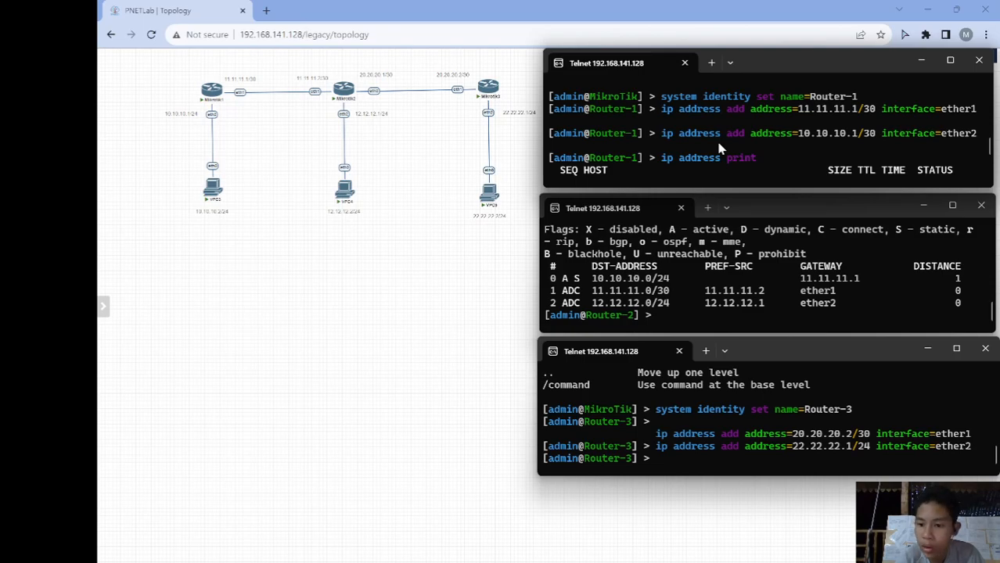
scroll(718, 145, "down", 3)
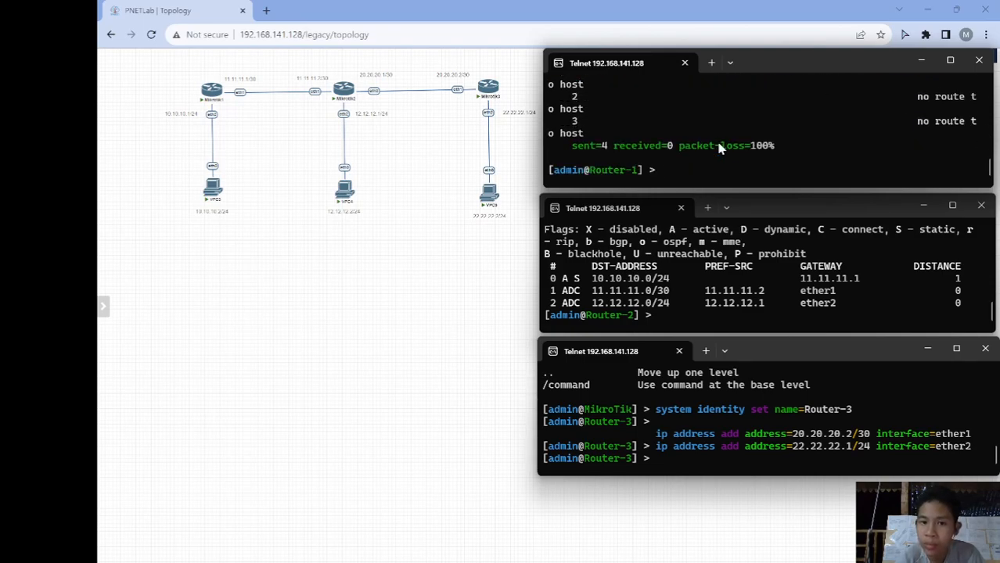
- Print Router-1's routing table, showing static routes to 12.12.12.0/24 and 22.22.22.0/24 via 11.11.11.2
type("ip r")
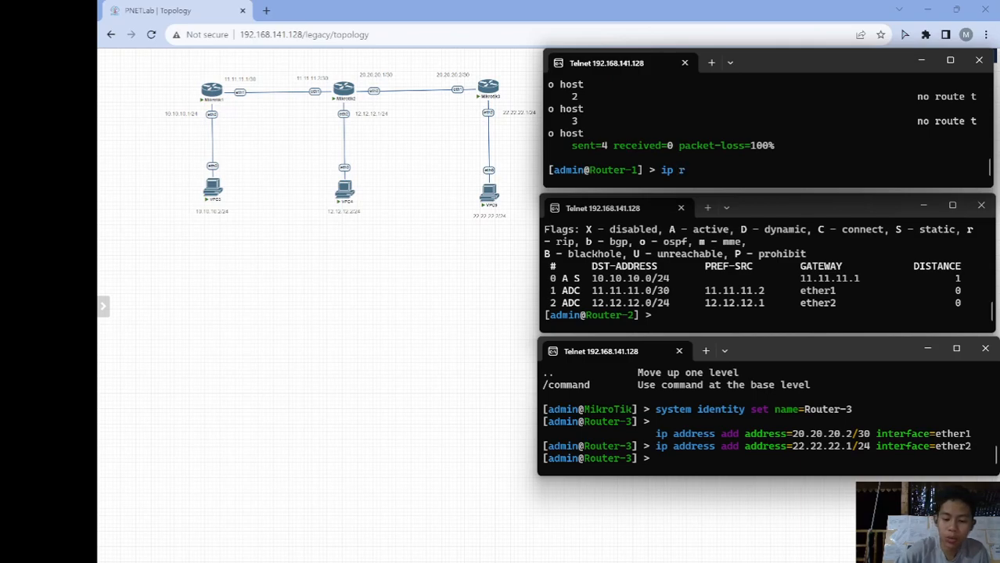
type("oute print")
key("Return")
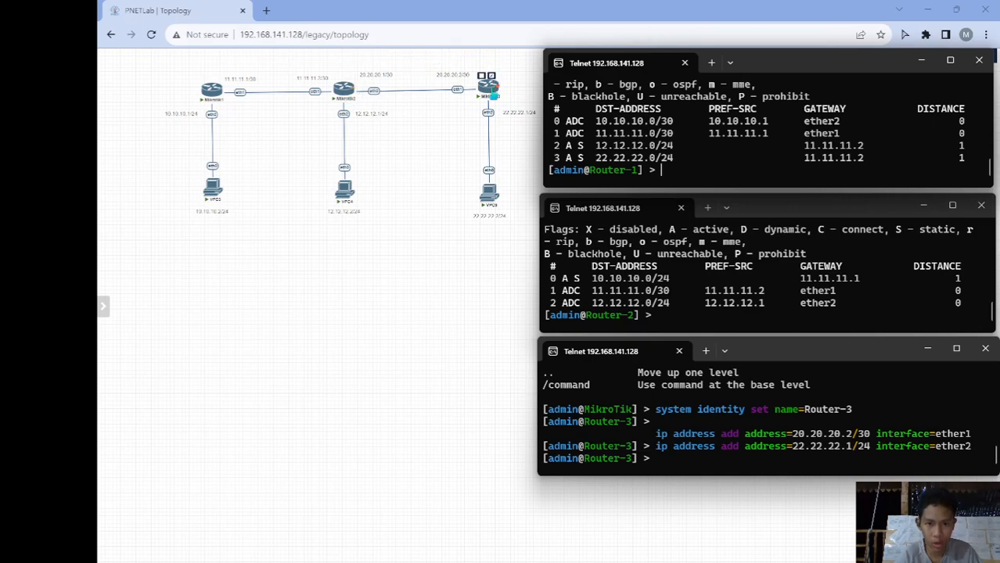
mouse_move(208, 91)
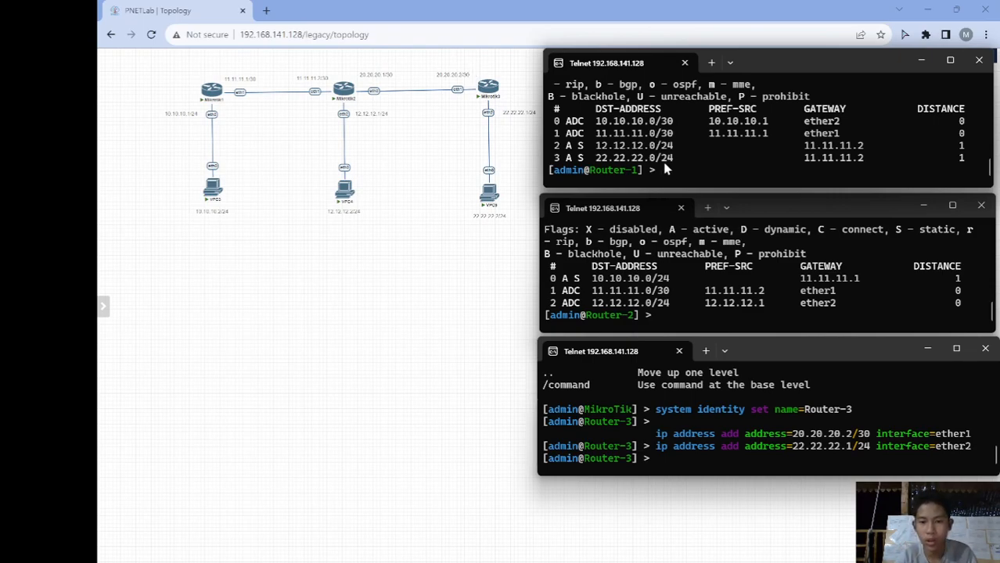
type("ip a")
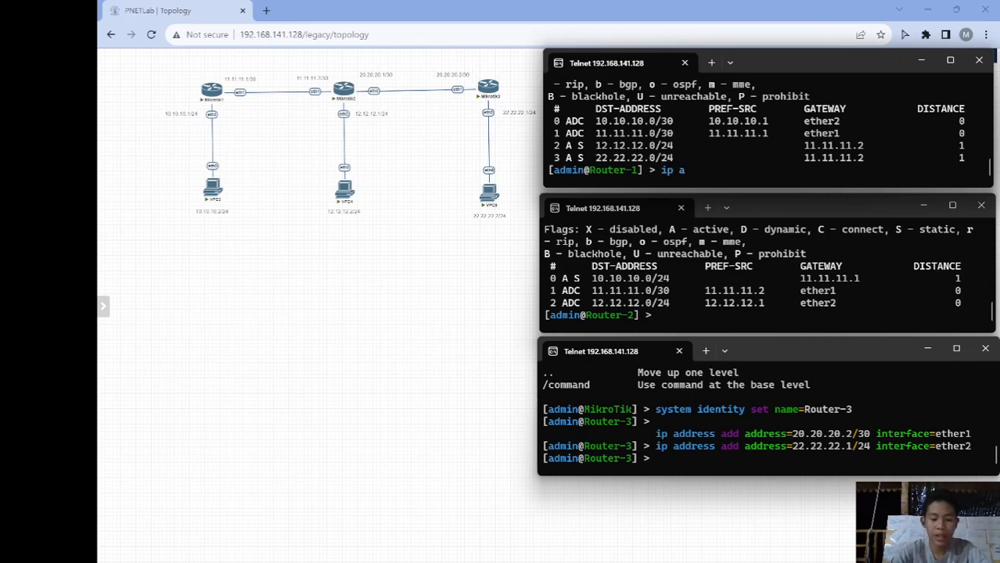
key("BackSpace")
type("r")
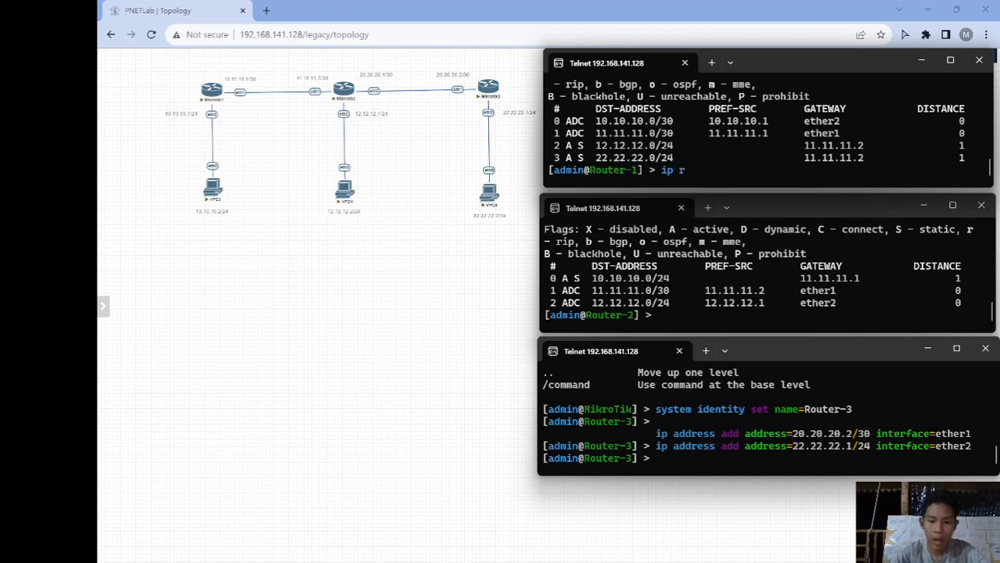
type("oute add dst-address=")
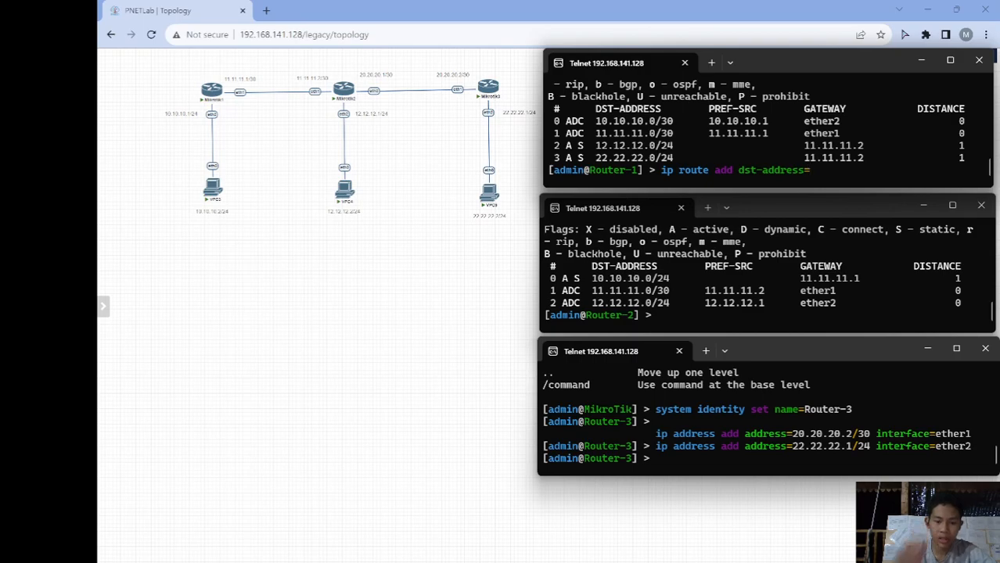
- Add Router-1 a static route to 20.20.20.0/30 via 11.11.11.2, then list its four static routes
type("20.20.2")
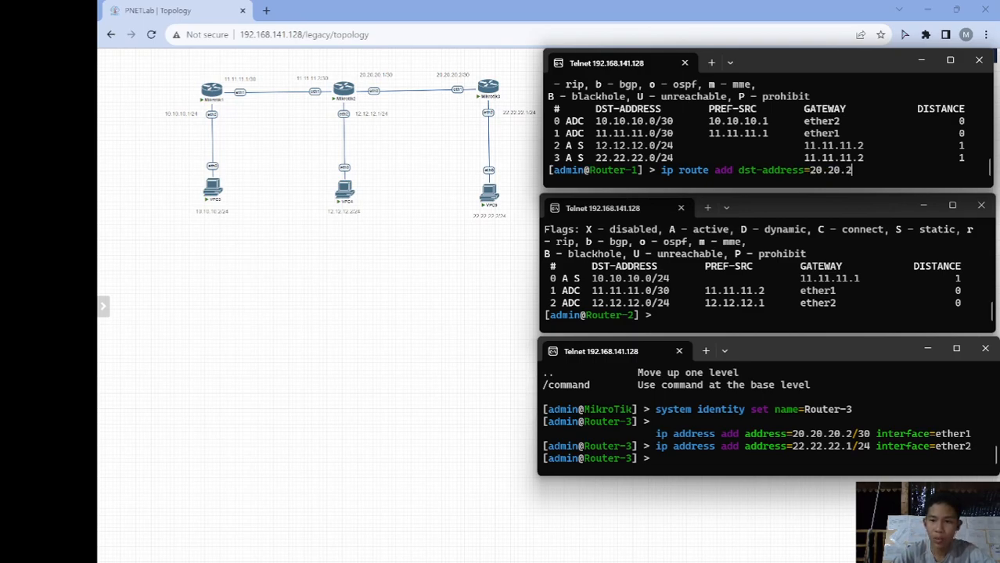
type("0.0")
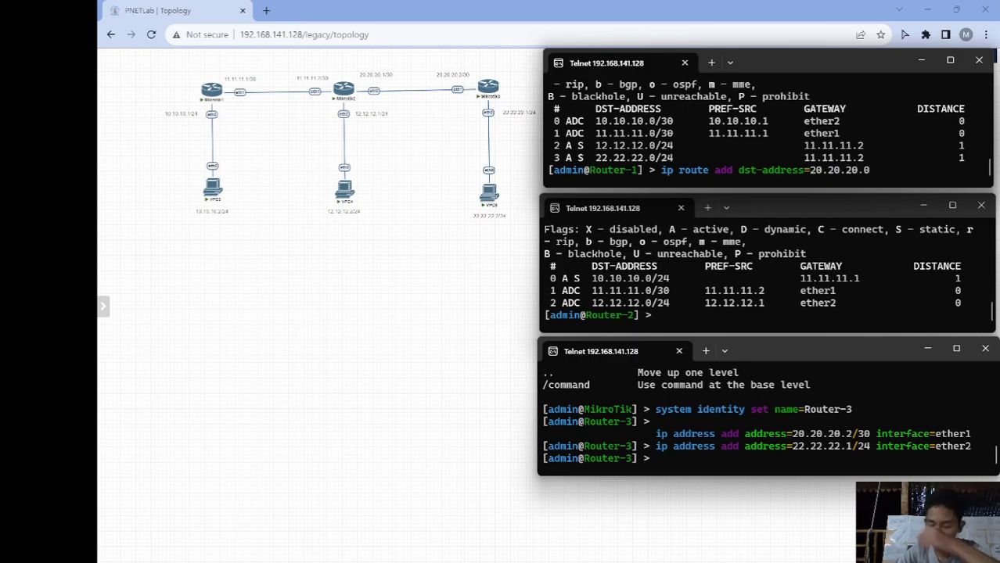
type("/30 gate")
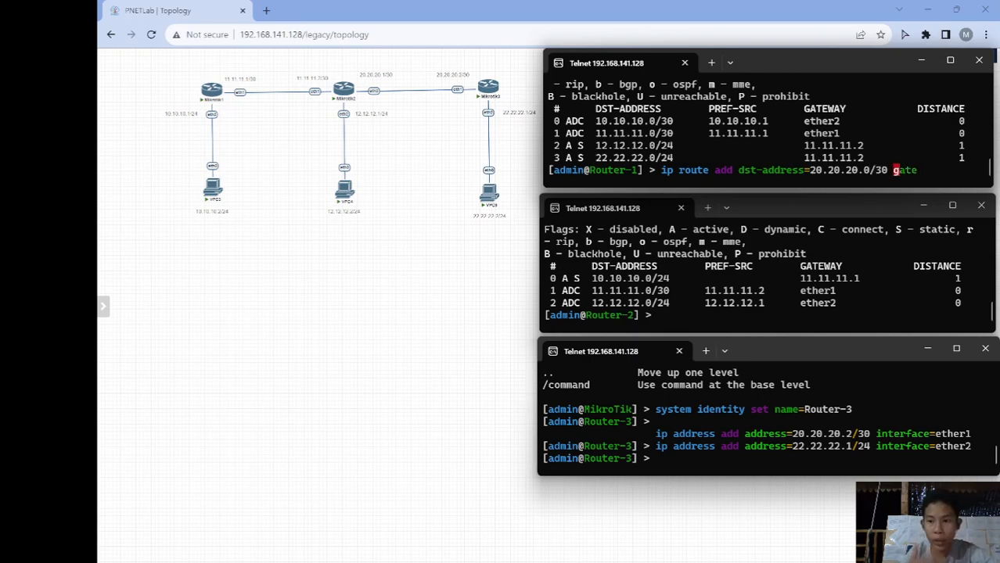
key("Tab")
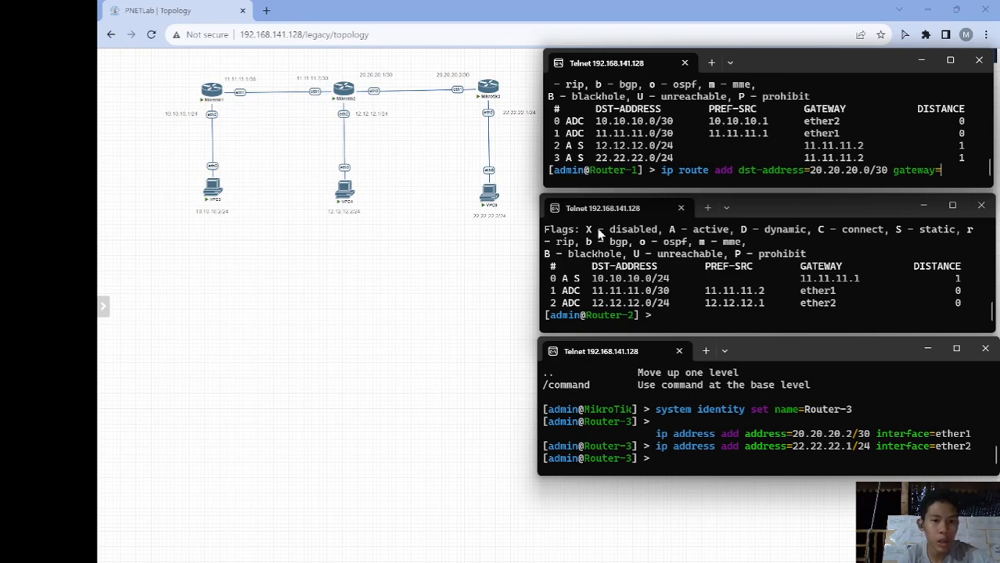
type("1.")
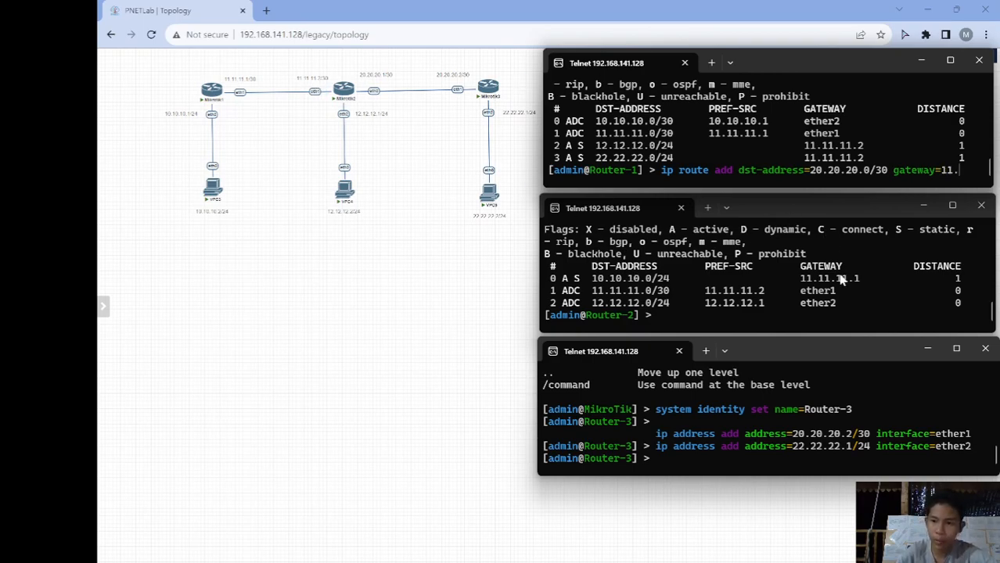
type("11.11.2")
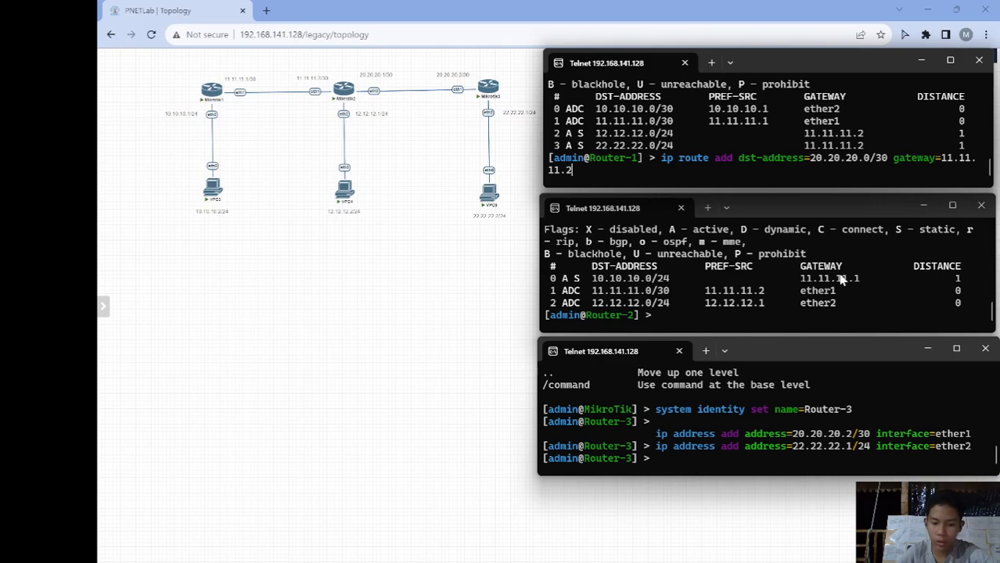
key("Return")
type("i")
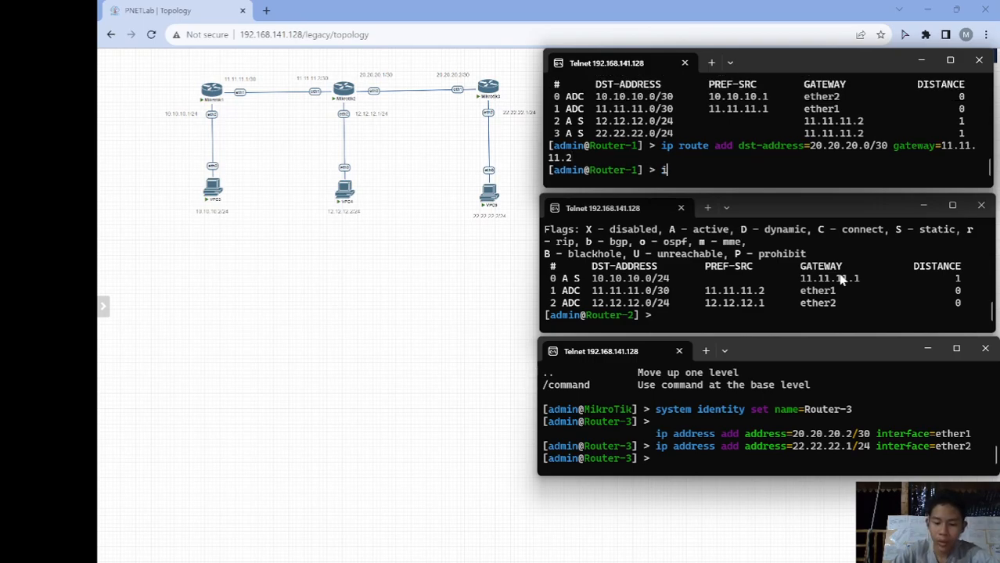
type("p route p")
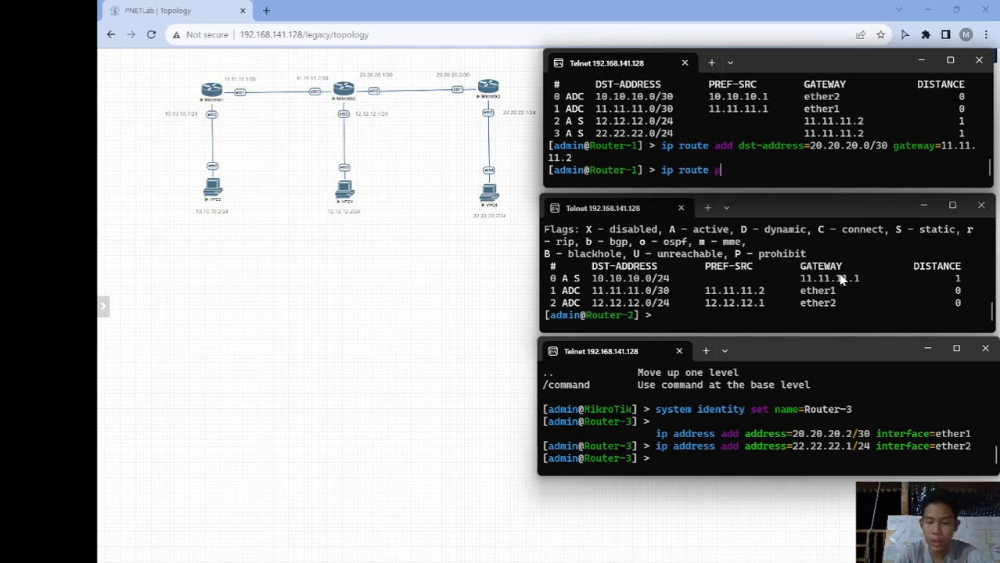
key("Return")
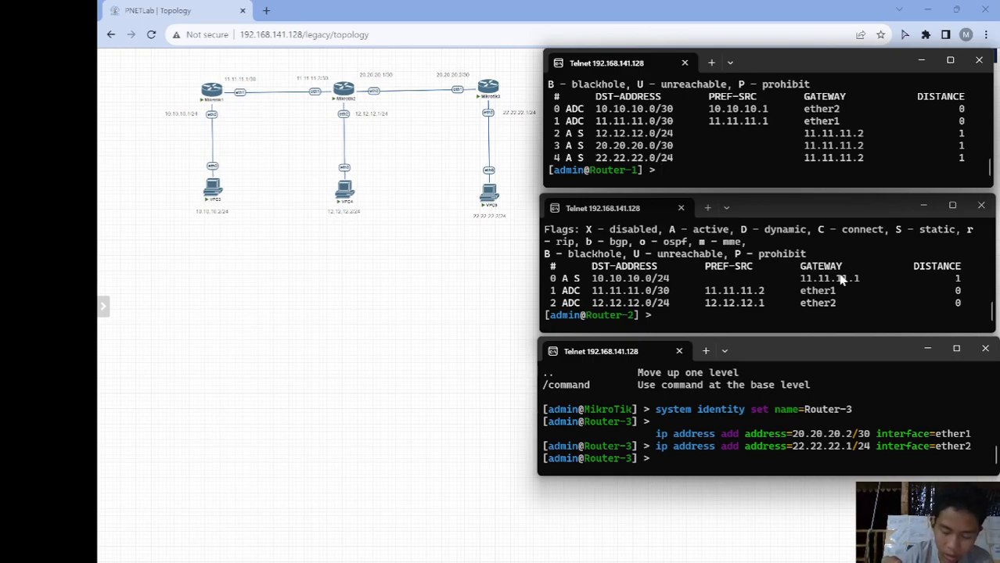
- Ping 20.20.20.2 from Router-1, stop it, and review the output
type("ping 2")
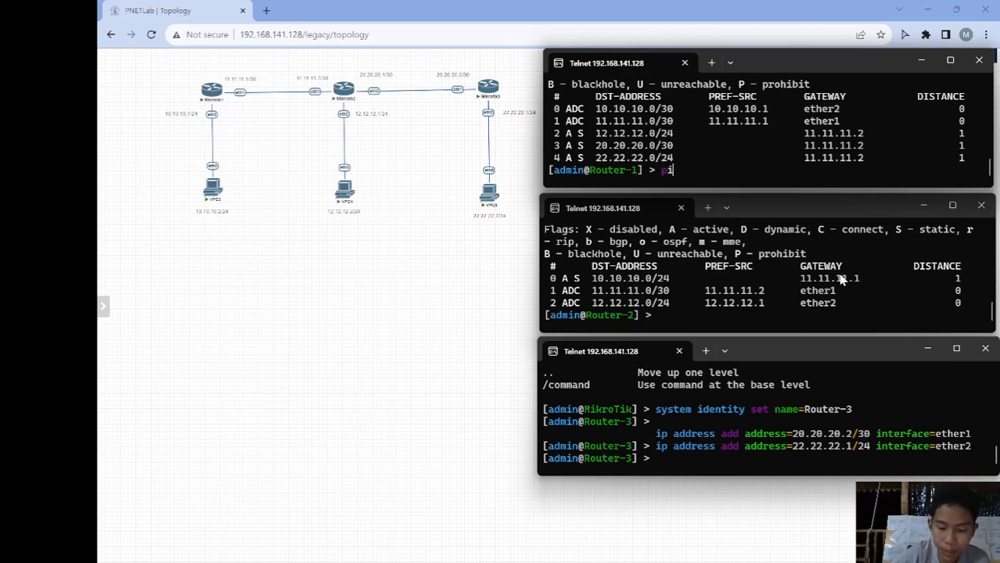
type("0.")
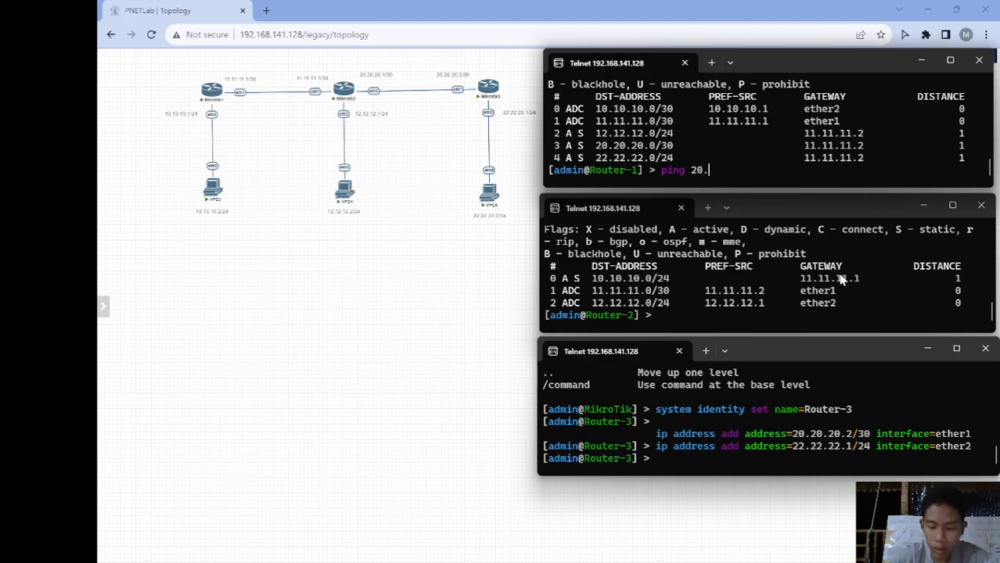
type("20.20.2")
key("Return")
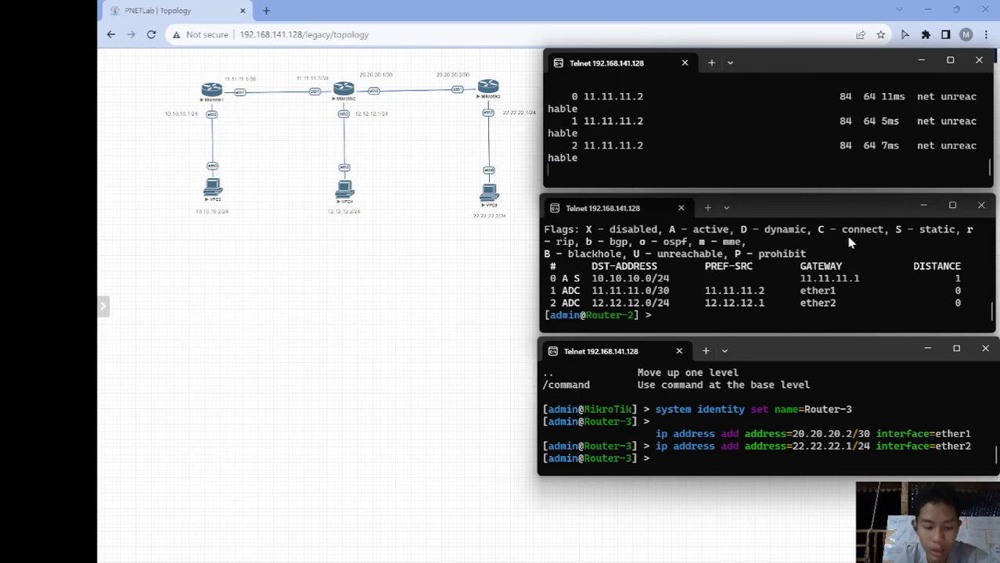
key("ctrl+c")
scroll(806, 156, "up", 3)
scroll(804, 153, "down", 3)
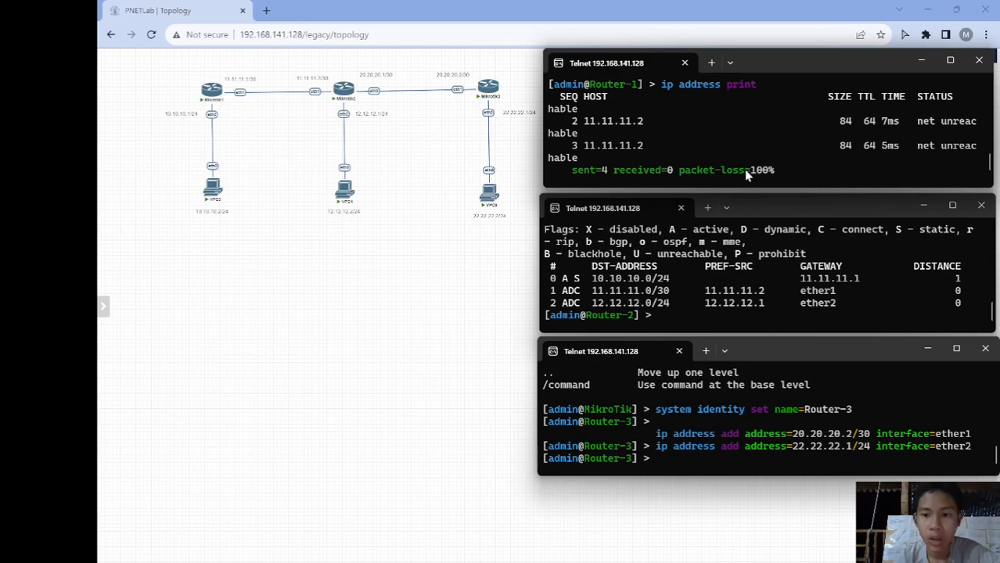
scroll(762, 170, "down", 1)
- Ping 20.20.20.1 from Router-1, which fails with net unreachable and 100% packet loss
type("pi")
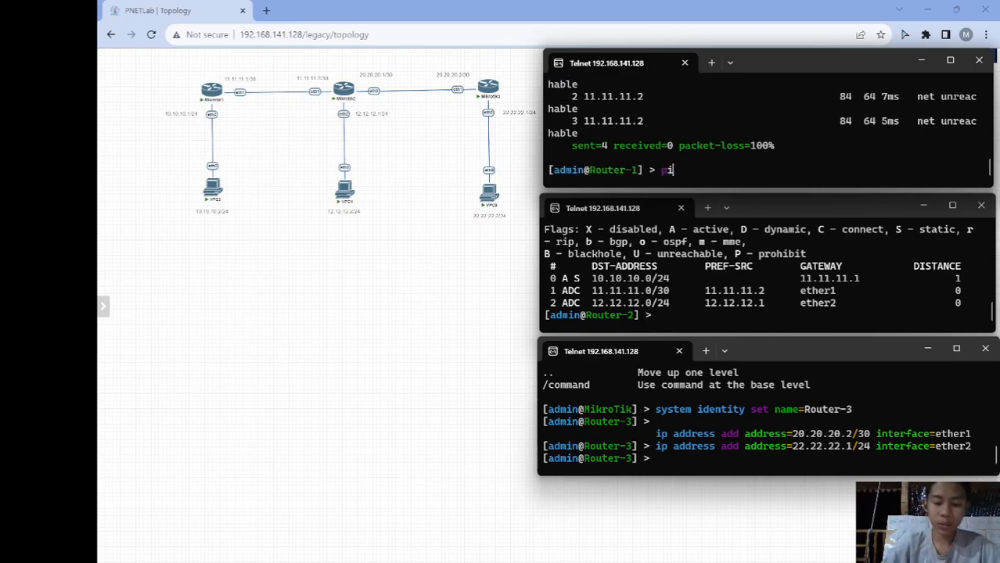
type("ng 20.20")
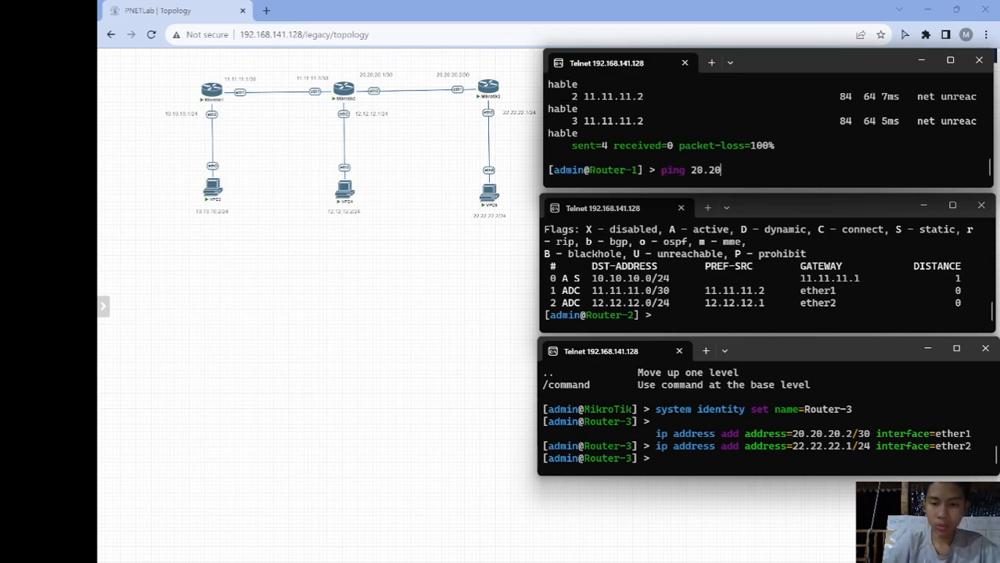
type(".20.1")
key("Return")
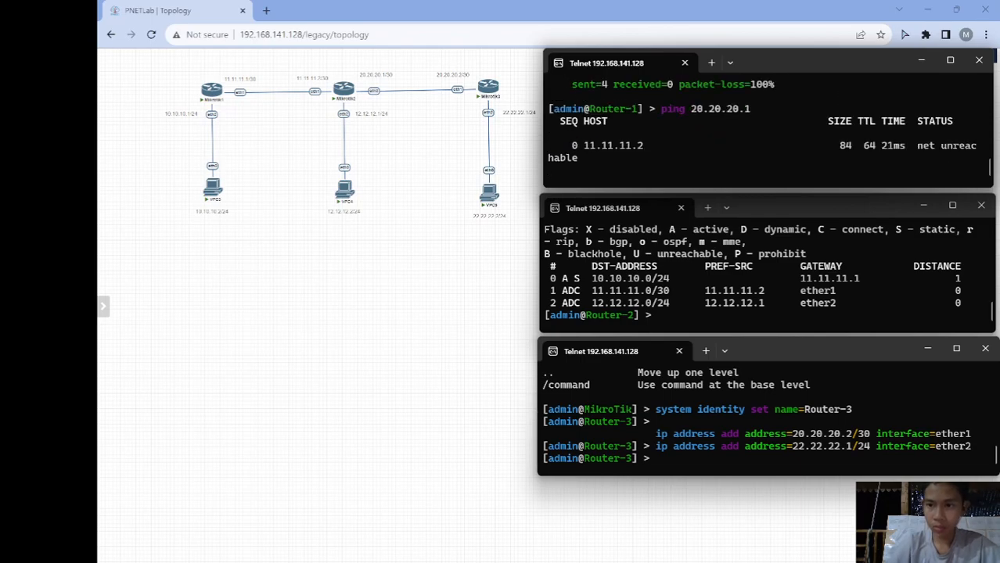
key("ctrl+c")
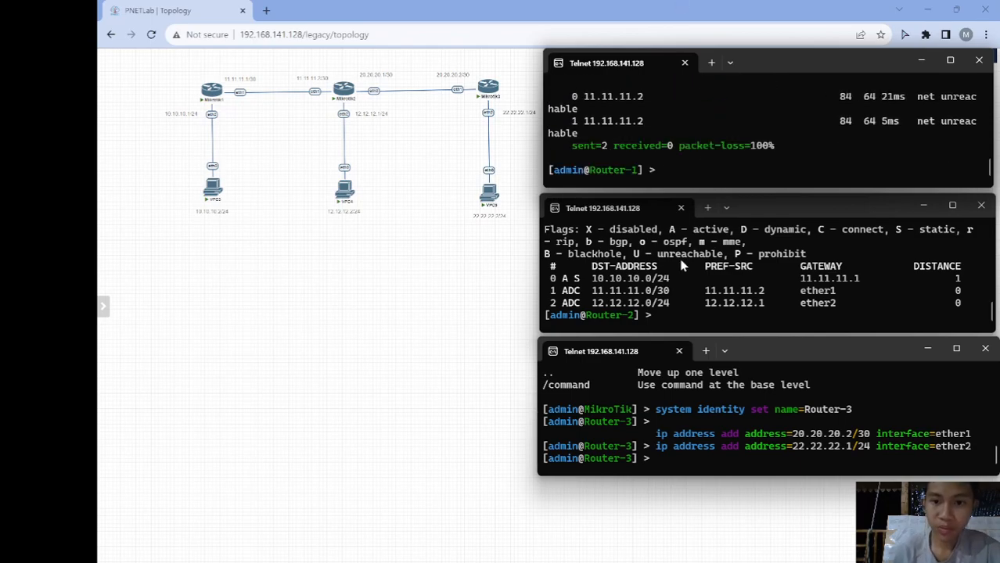
left_click(672, 331)
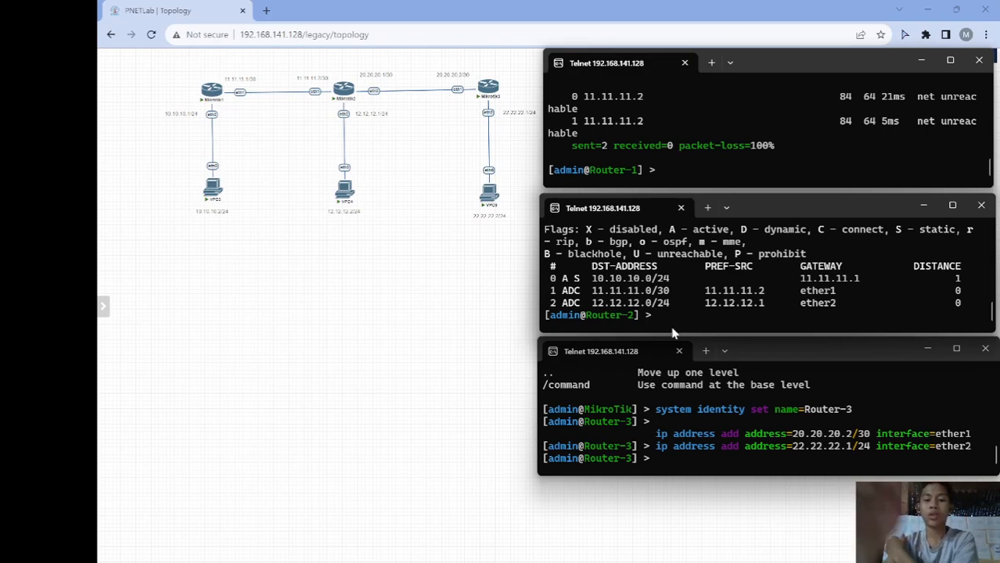
- Assign 20.20.20.1/30 to Router-2's ether3 and check the address list now shows three entries
type("ip address ")
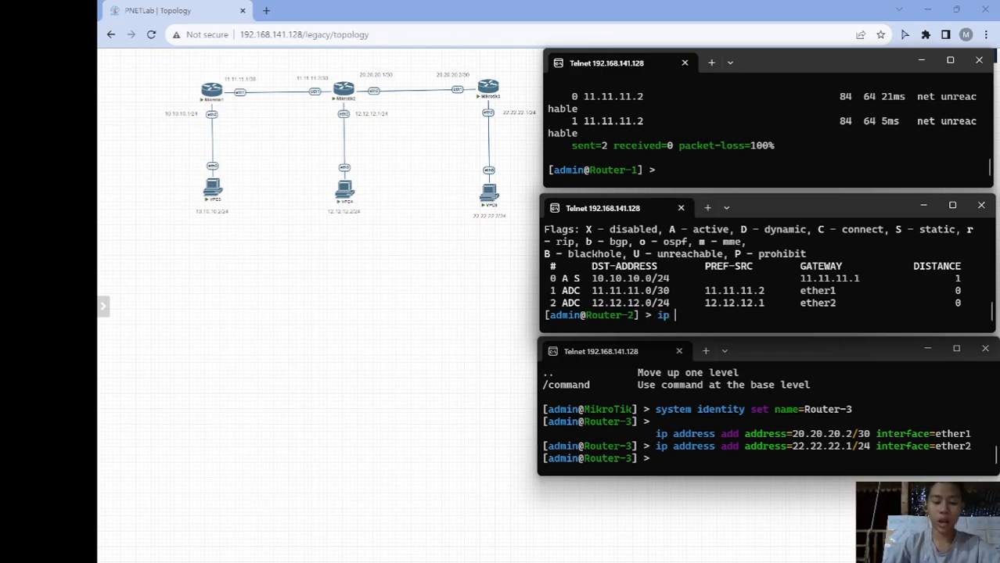
type("print")
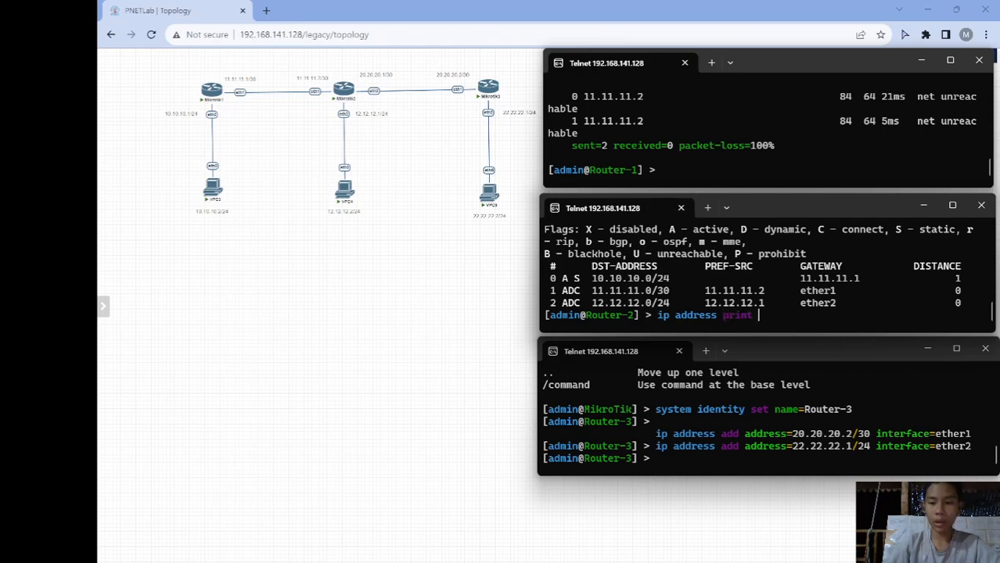
key("Return")
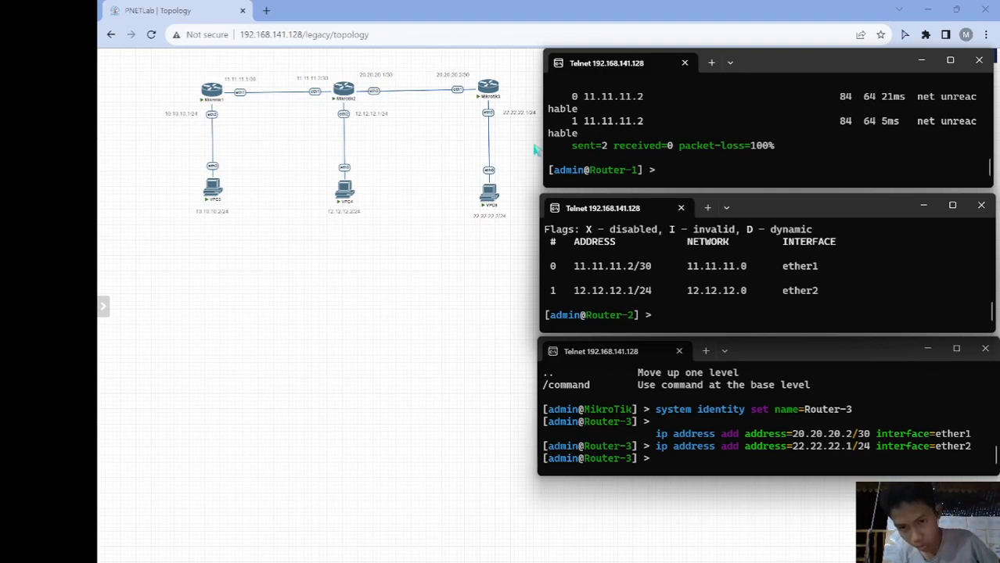
type("ip a")
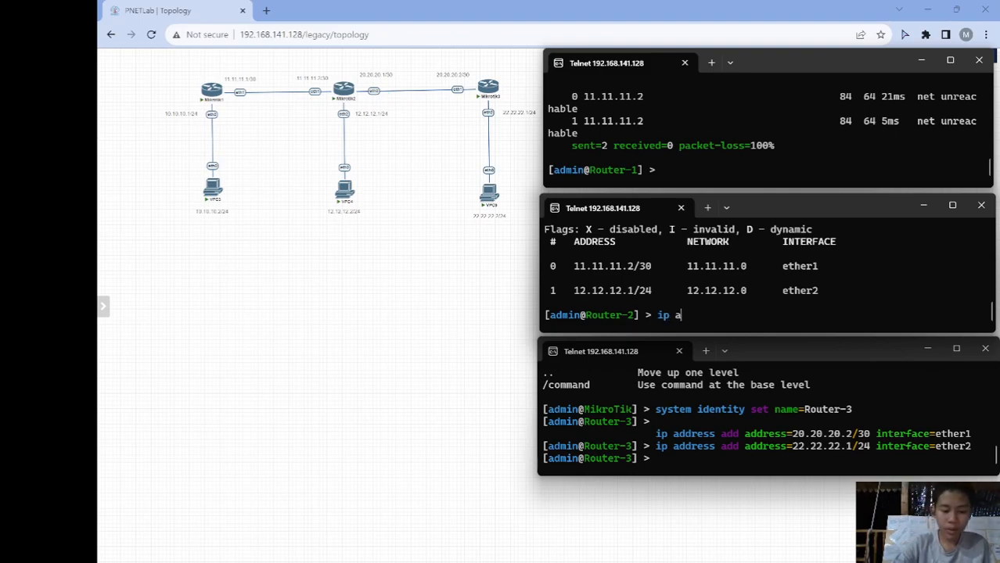
type("ddress add ad")
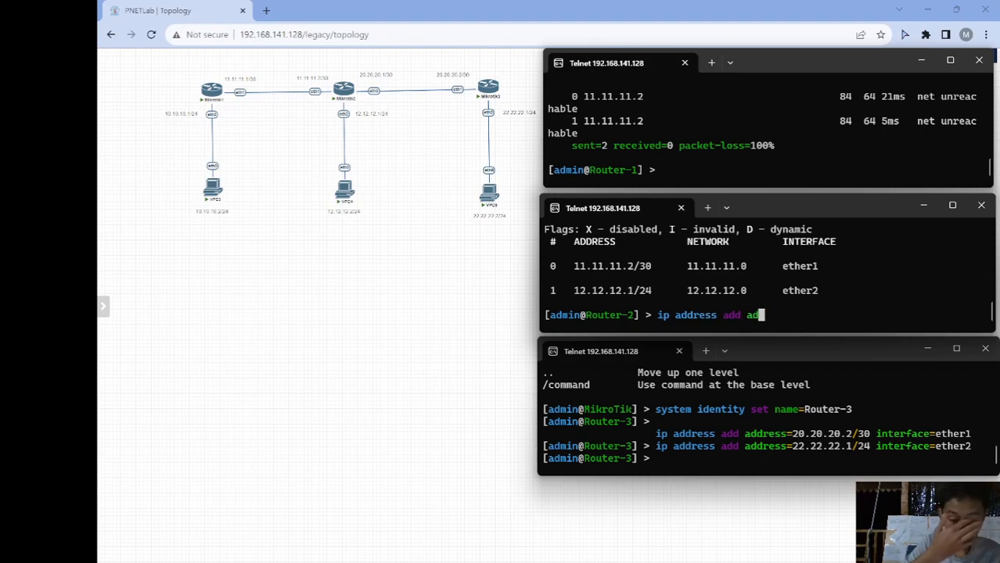
type("20.20.20.")
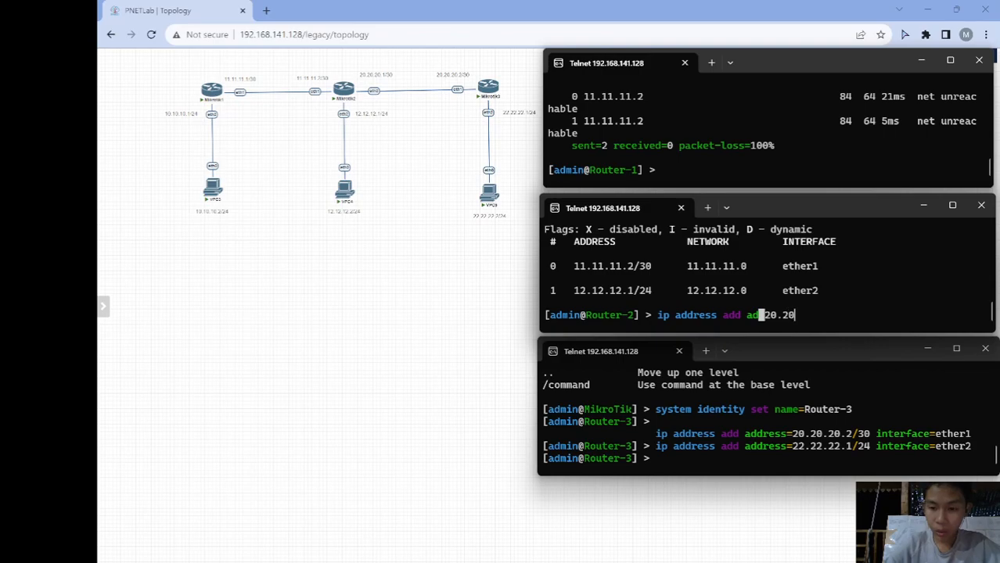
key("BackSpace")
key("BackSpace")
key("BackSpace")
key("BackSpace")
key("BackSpace")
key("BackSpace")
key("BackSpace")
key("BackSpace")
key("BackSpace")
key("BackSpace")
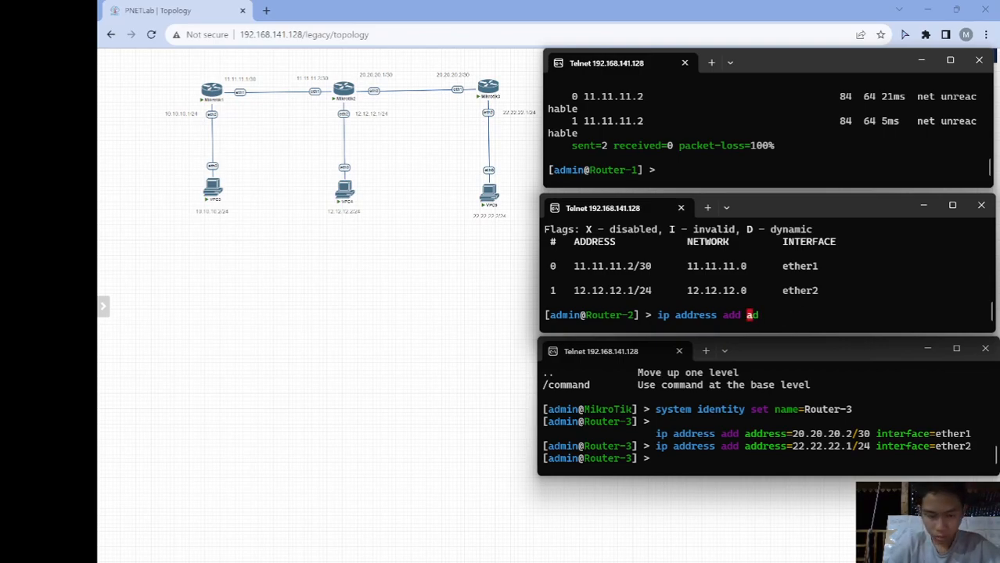
key("Tab")
type("20.20.20.1/30")
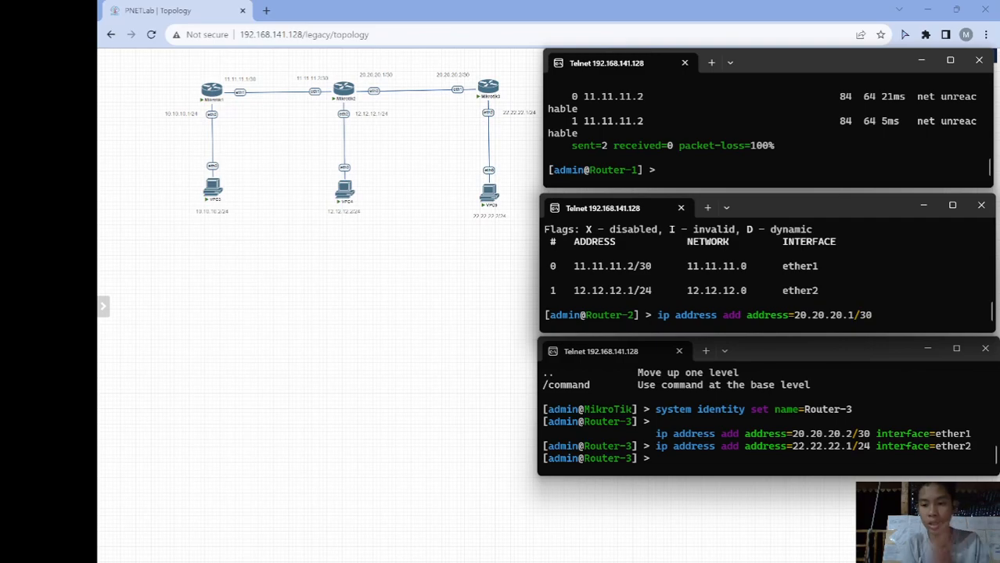
type(" inte")
key("Tab")
type("ether")
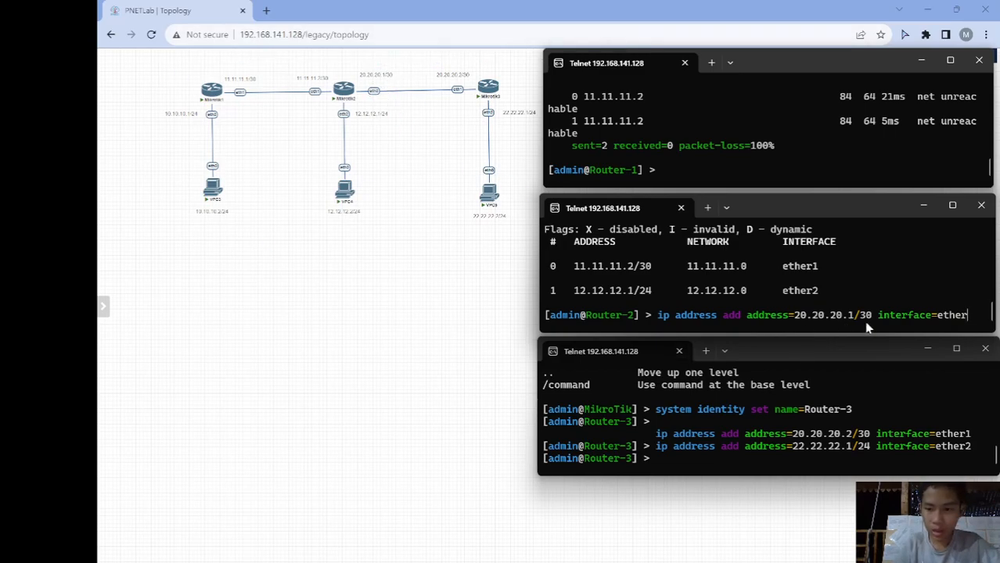
type("3")
key("Return")
type("ip add")
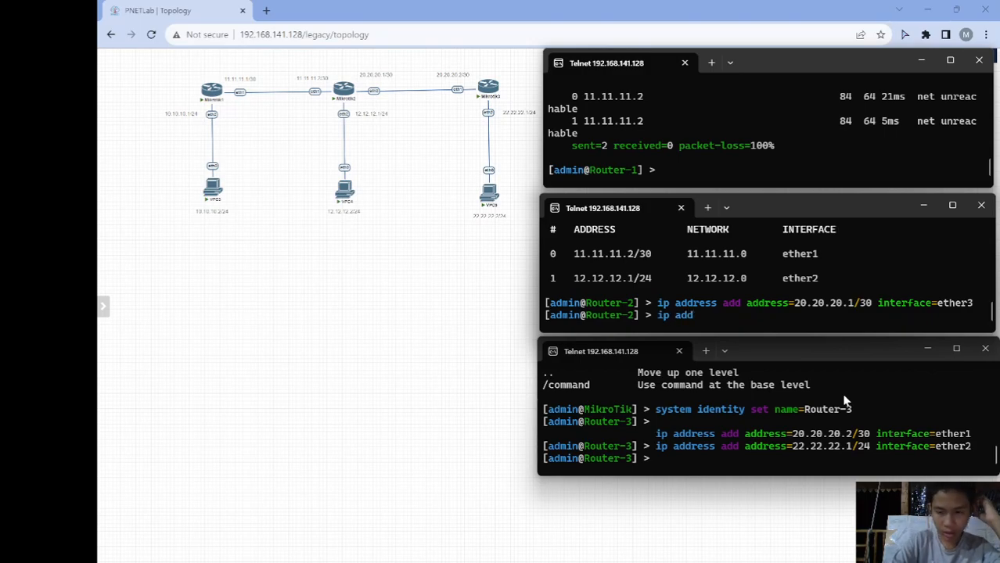
type("ress p")
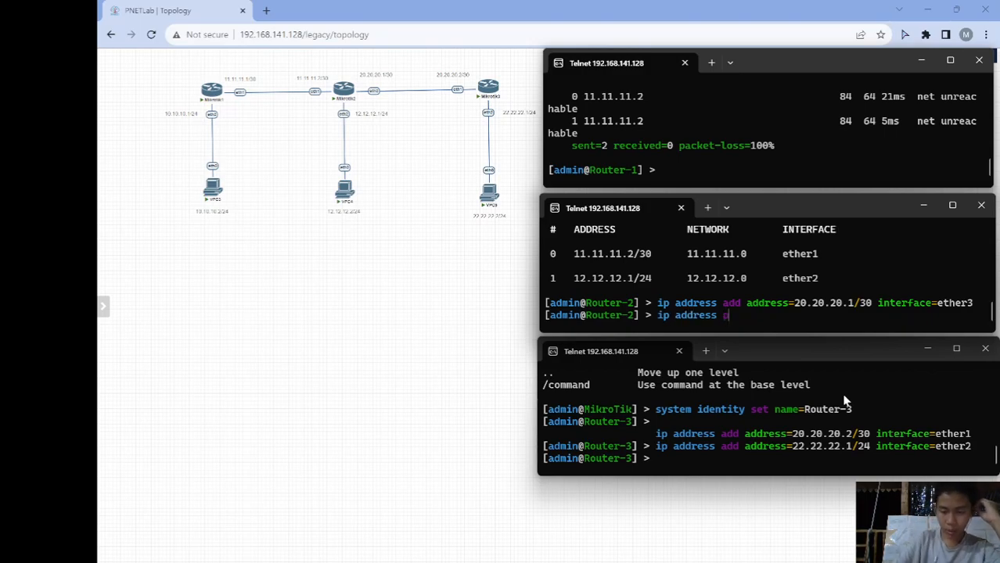
key("Return")
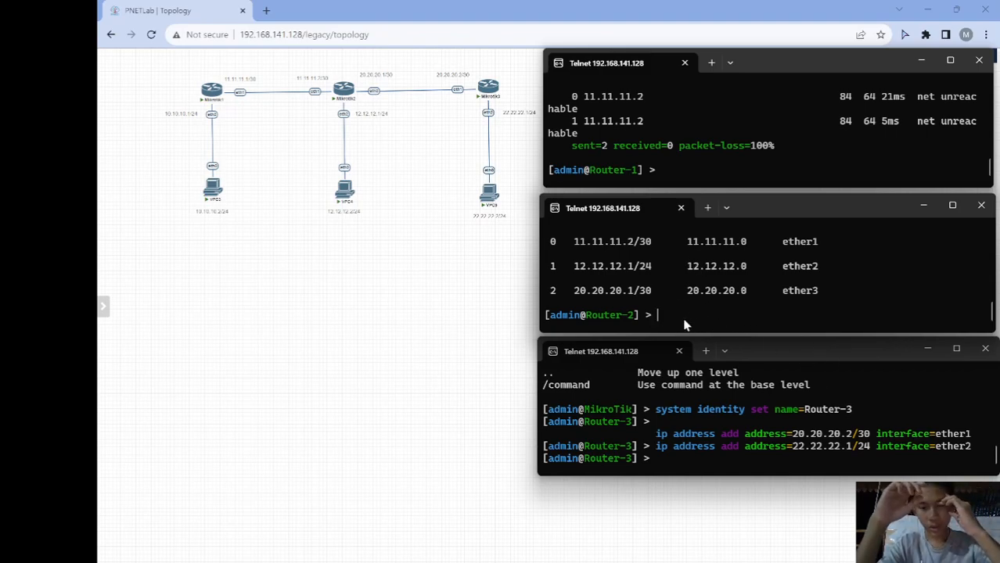
- Ping 20.20.20.2 from Router-2, getting 2 of 2 replies with 0% loss
type("ping 20.2")
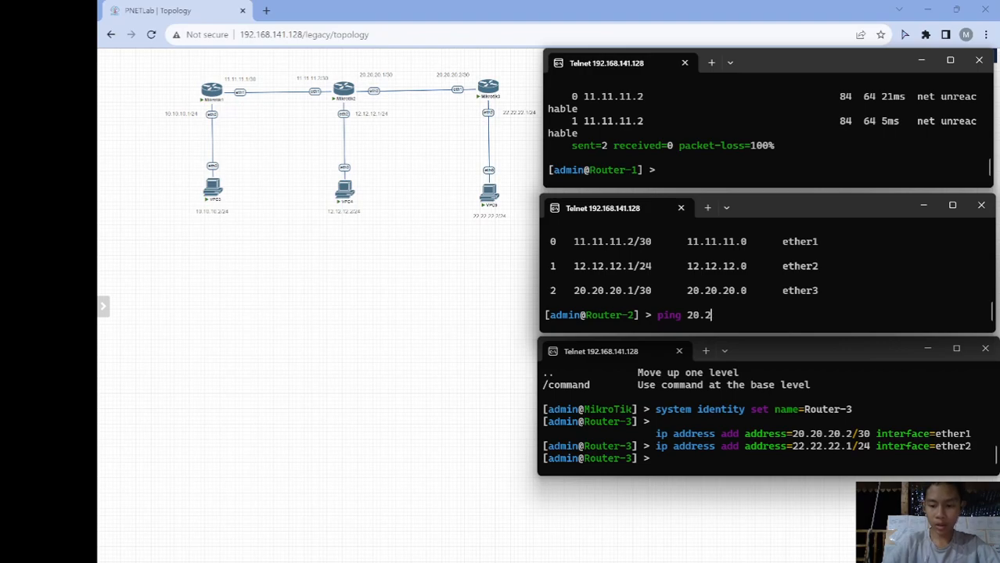
type("0.20.2")
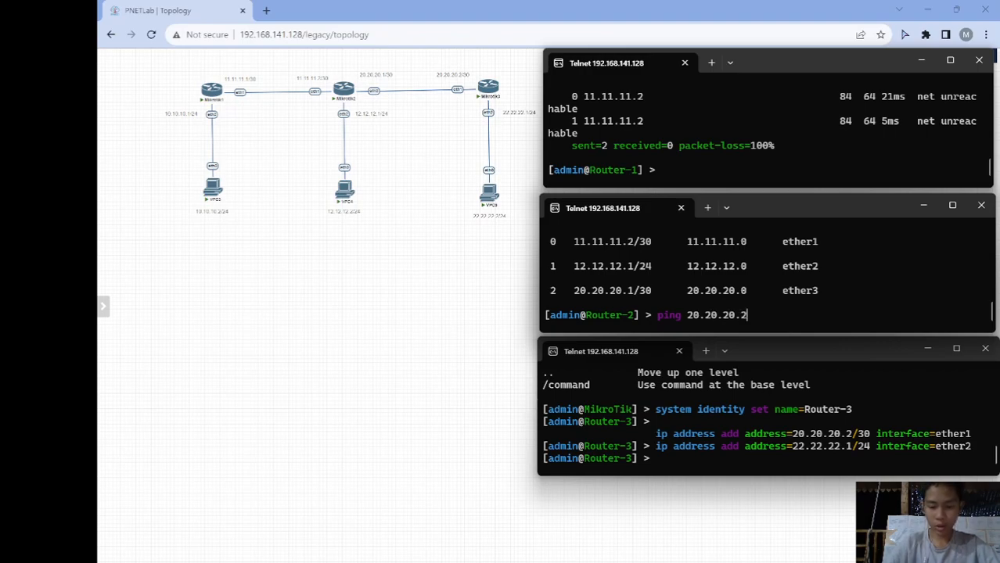
key("Return")
key("ctrl+c")
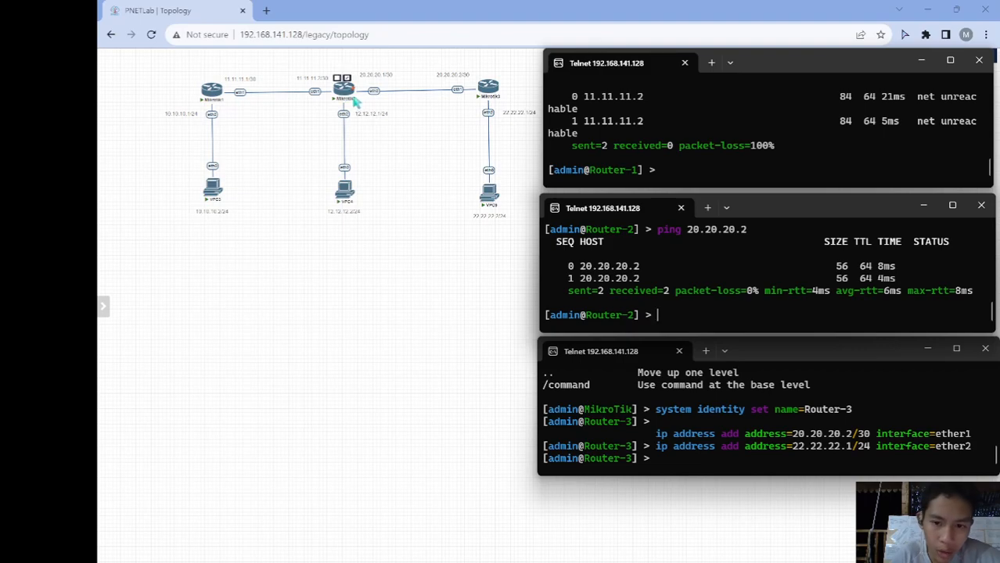
- Add a static route on Router-2 to 22.22.22.0/24 via gateway 20.20.20.2
type("i")
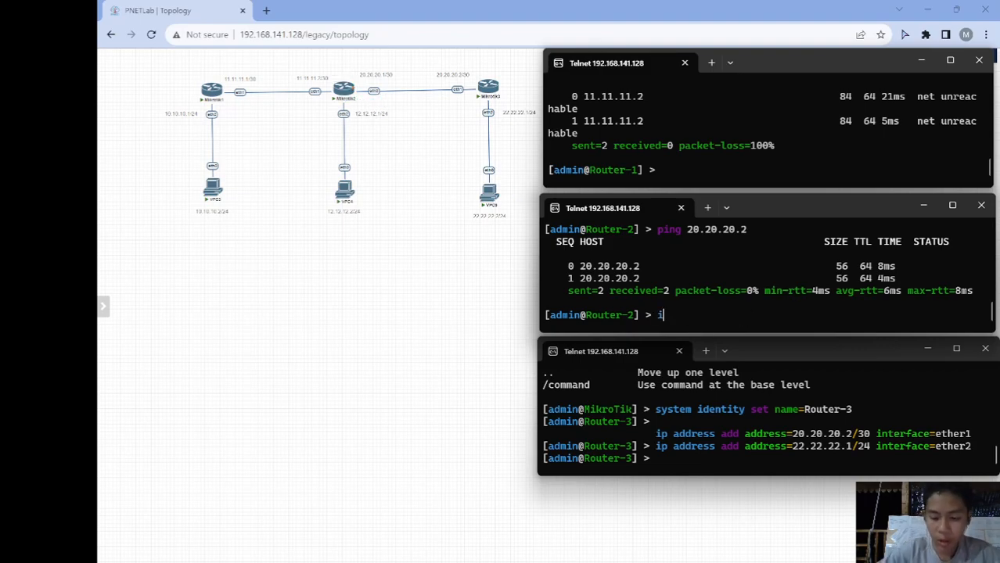
type("p route p")
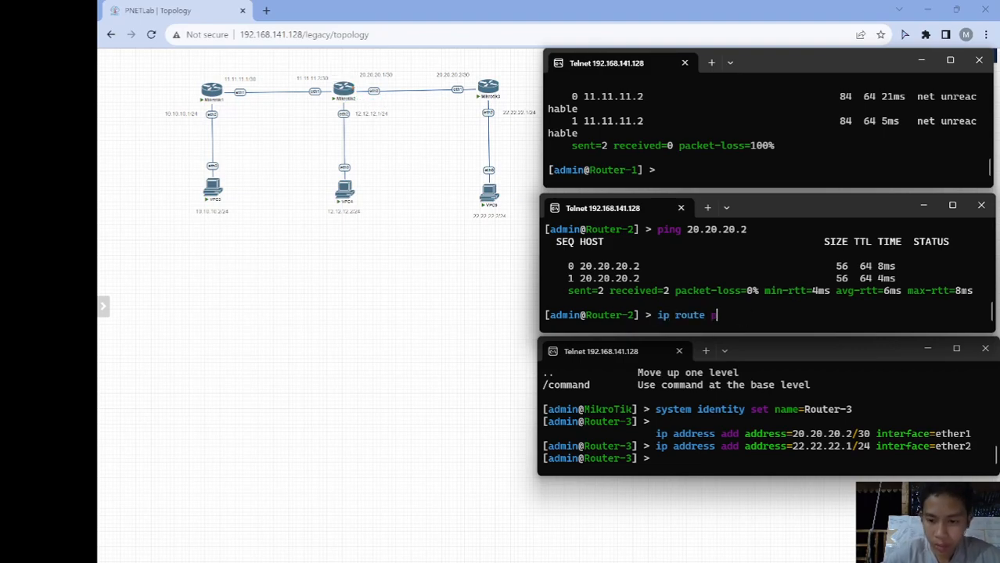
key("Return")
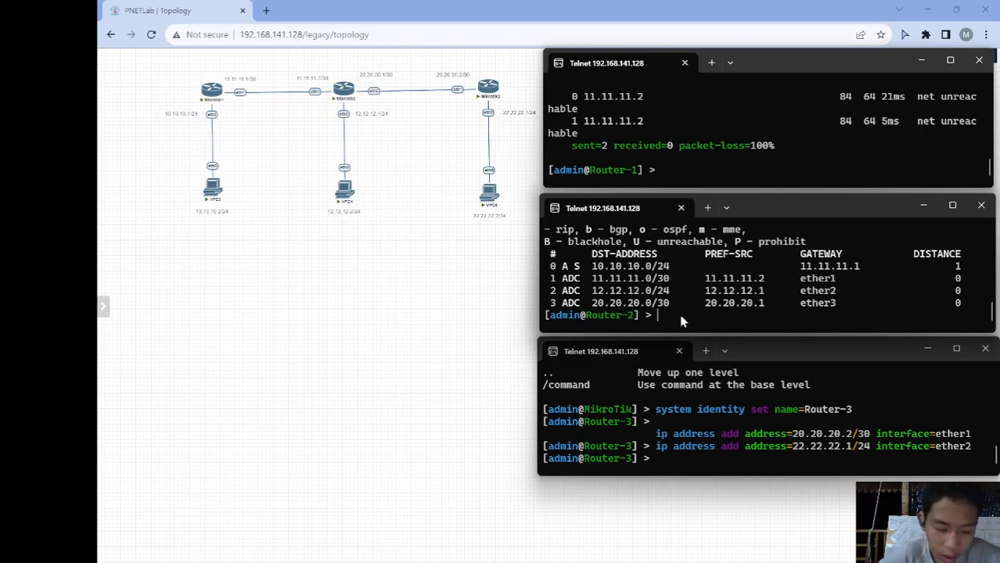
type("ip ")
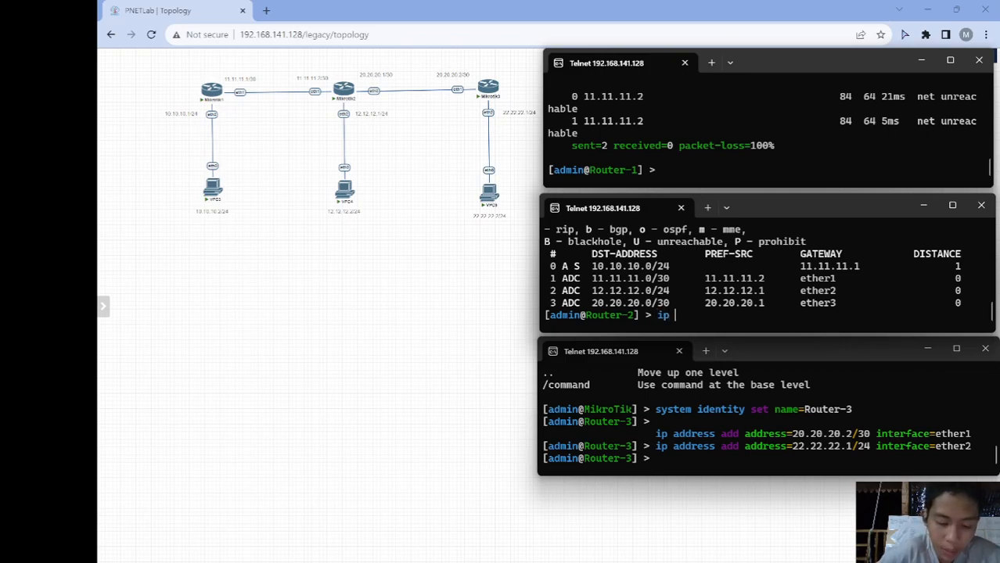
type("route add ds")
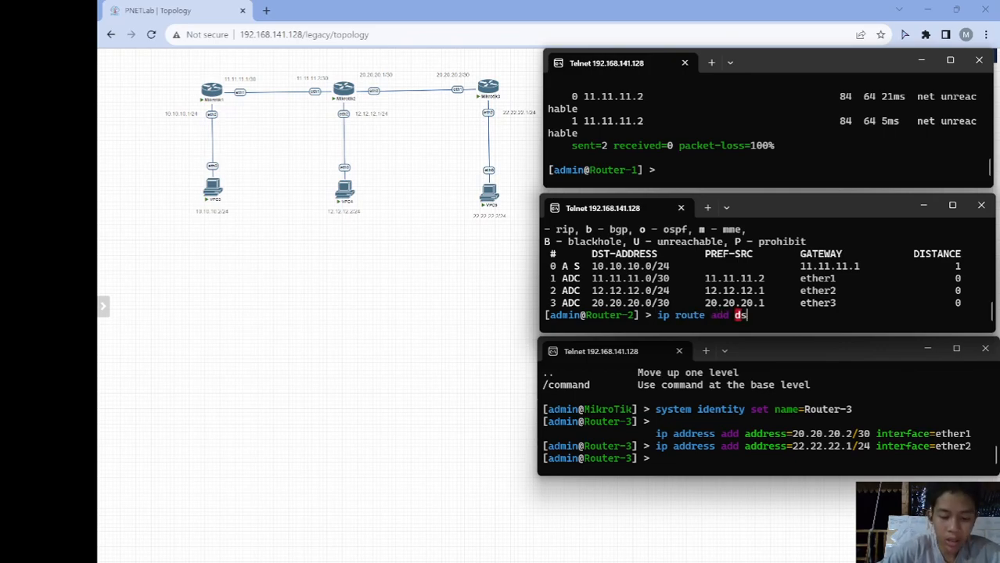
key("Tab")
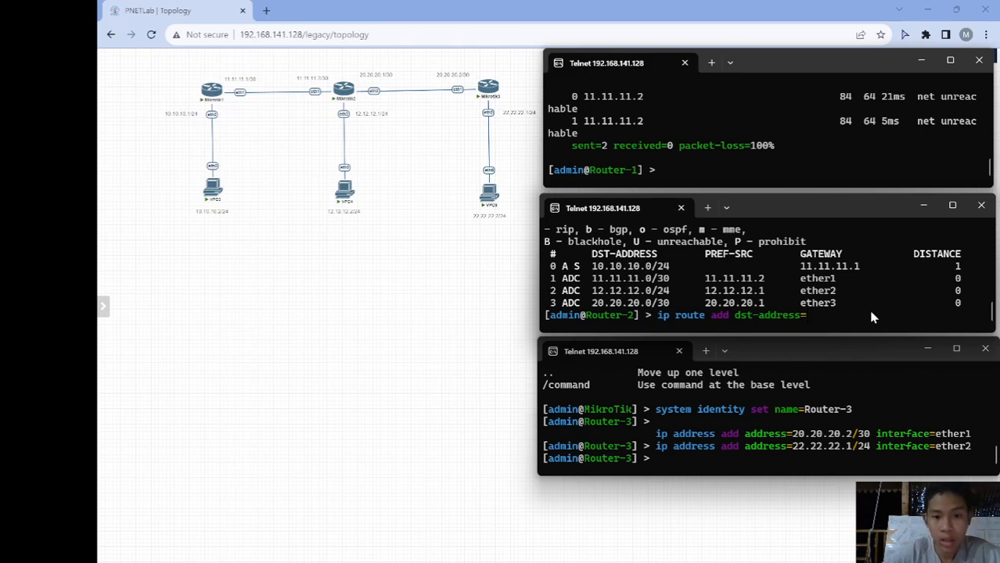
type("22.22")
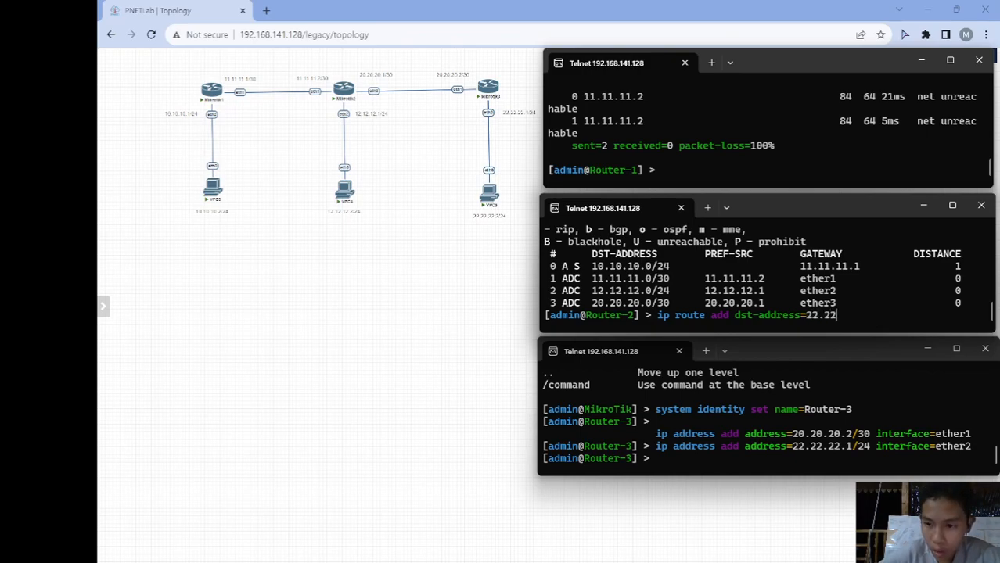
type(".22.0/2")
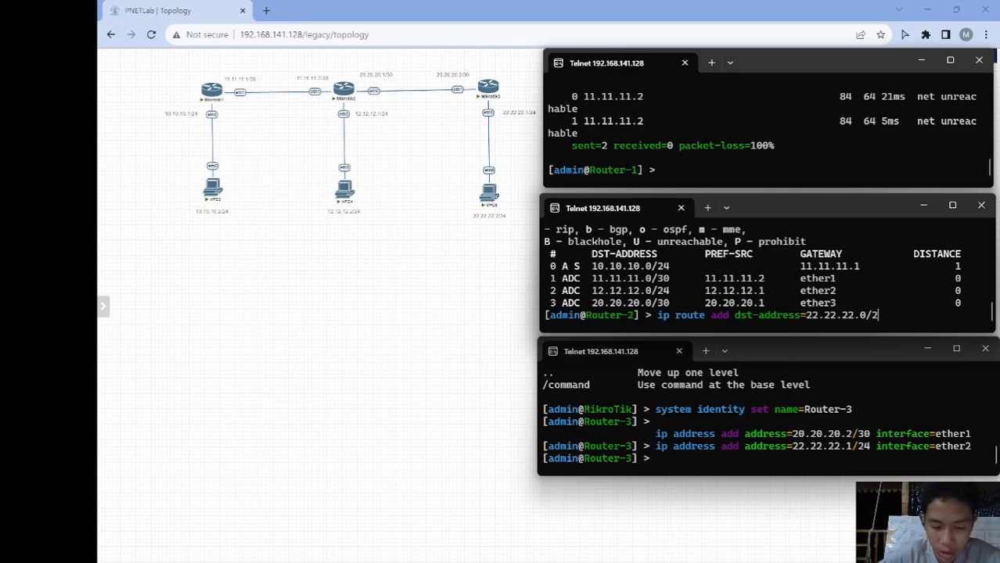
type("4 gateway=")
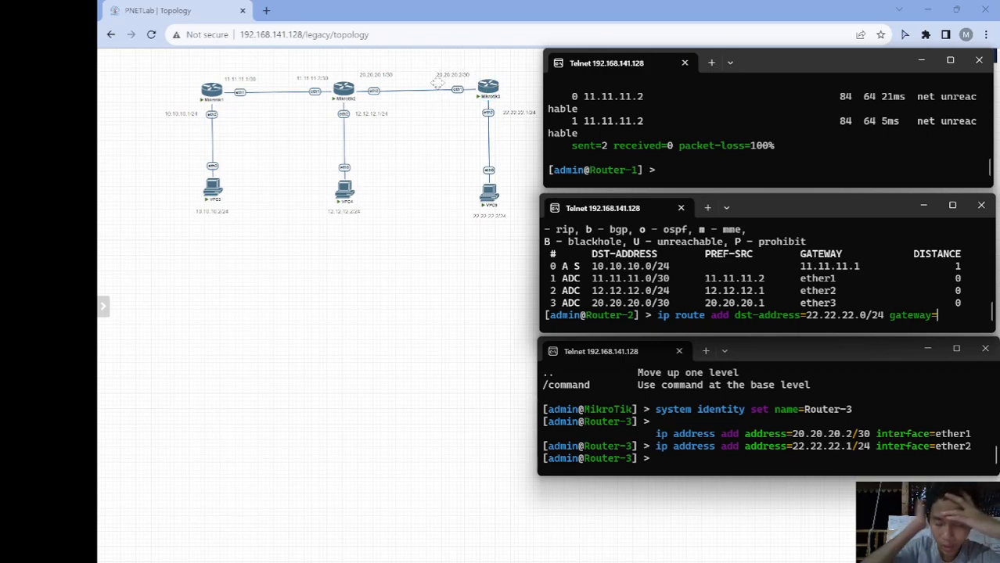
left_click(677, 467)
type("20.20")
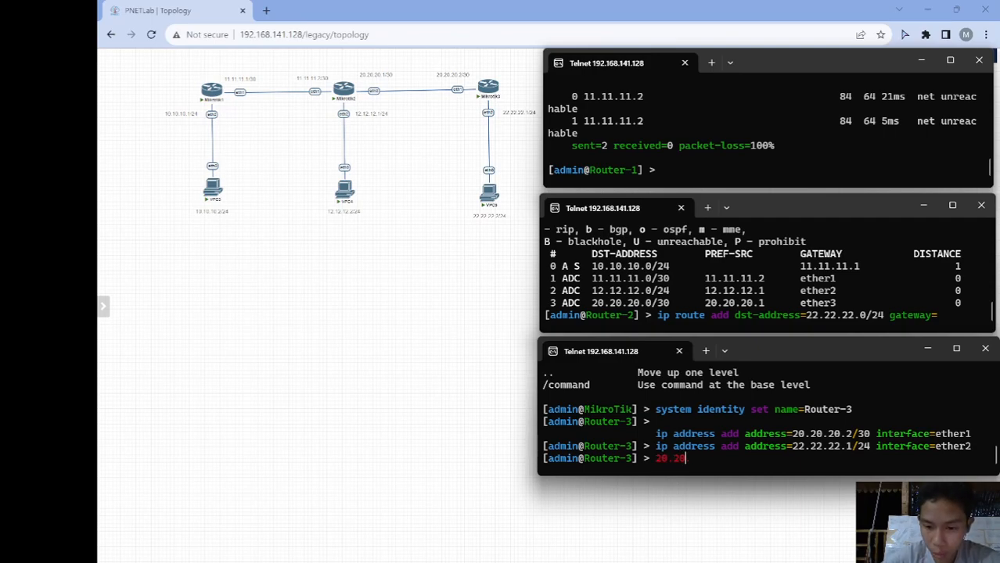
key("BackSpace")
key("BackSpace")
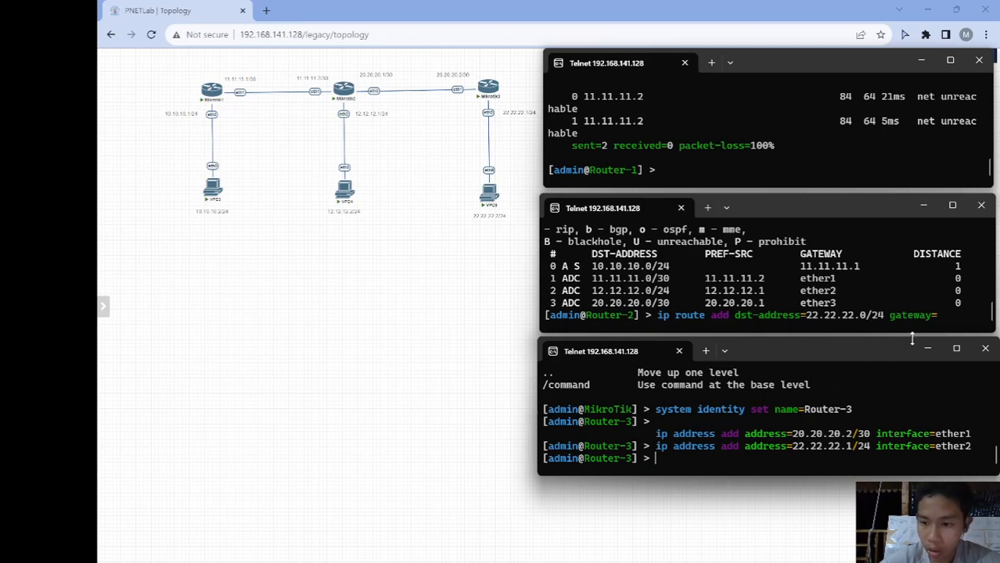
left_click(944, 316)
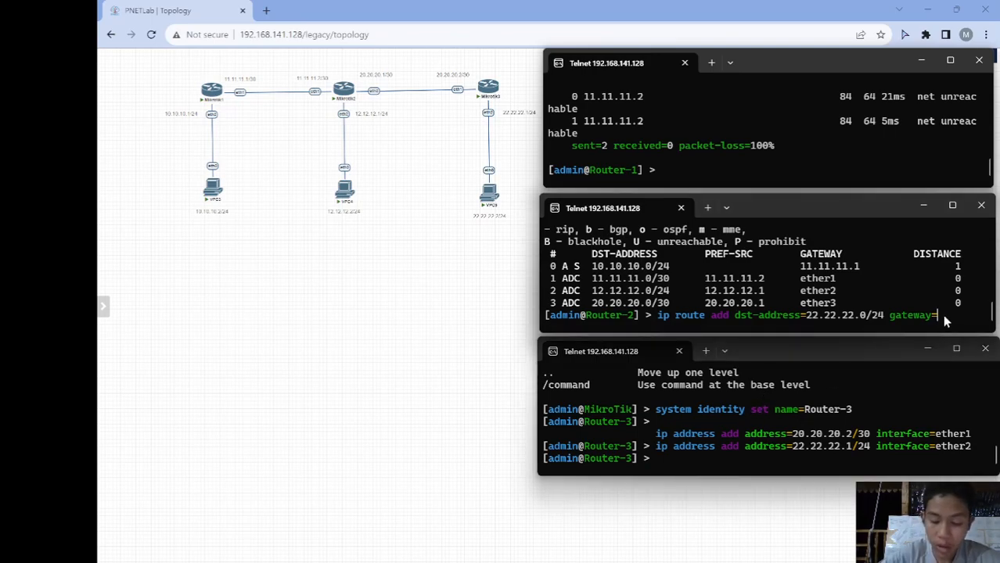
type("2")
type("0.20.20.2")
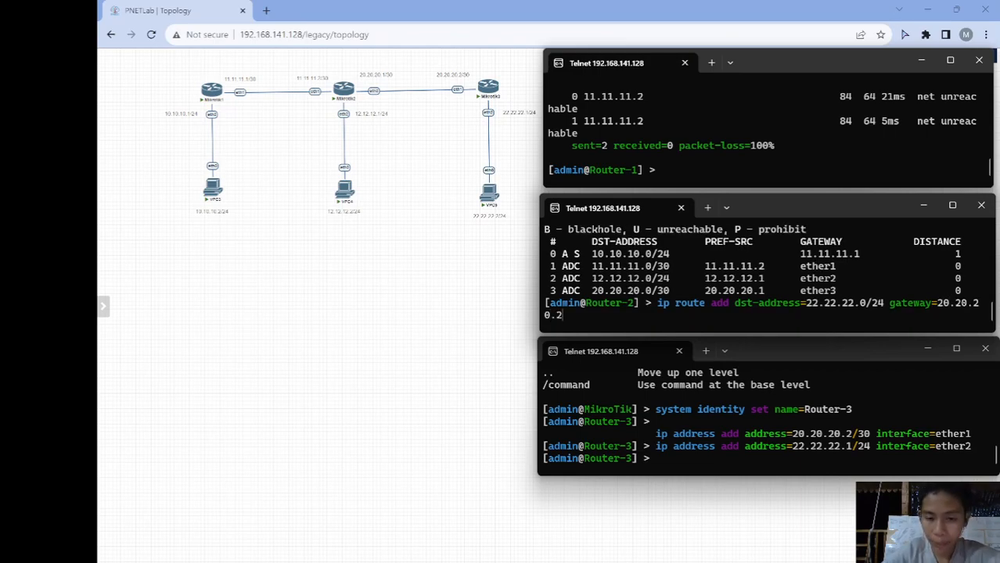
key("Return")
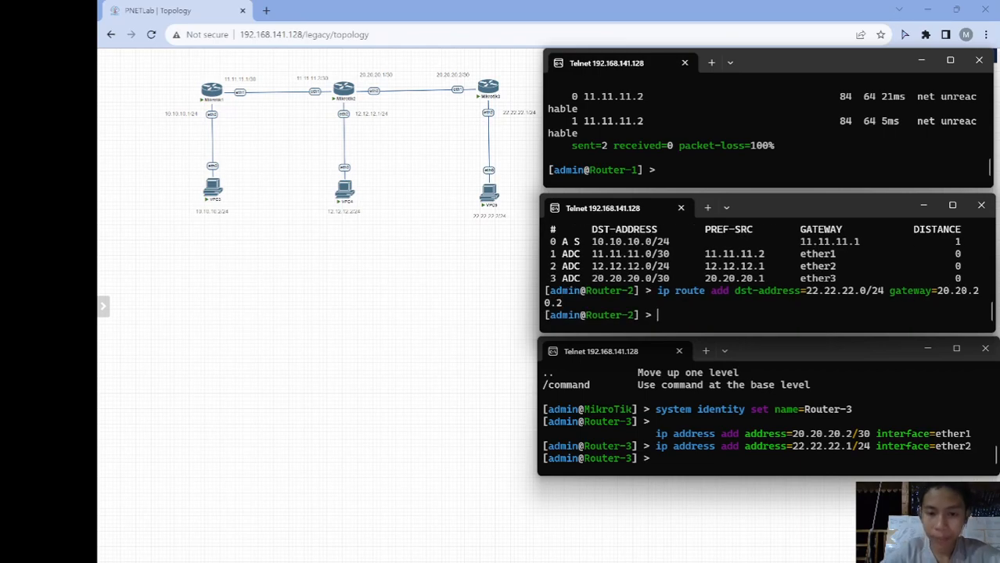
- Ping 22.22.22.1 from Router-2, receiving 2/2 replies
type("ping")
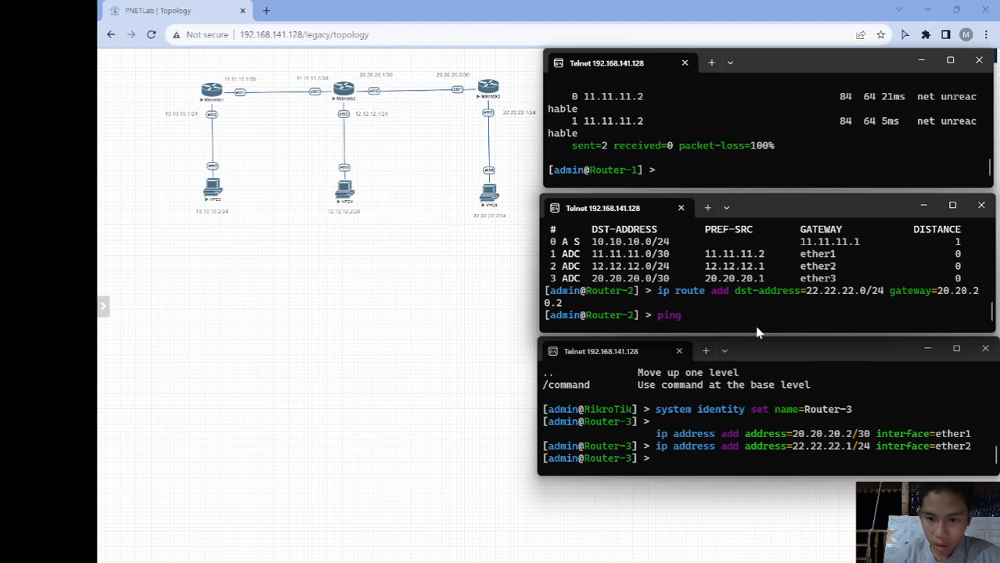
type(" 22.22")
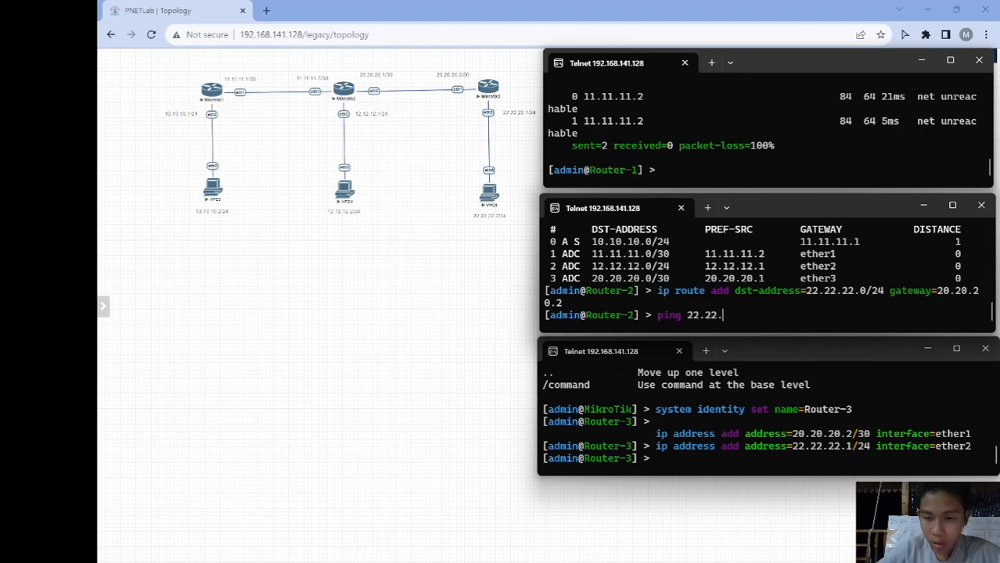
type(".22.1")
key("Return")
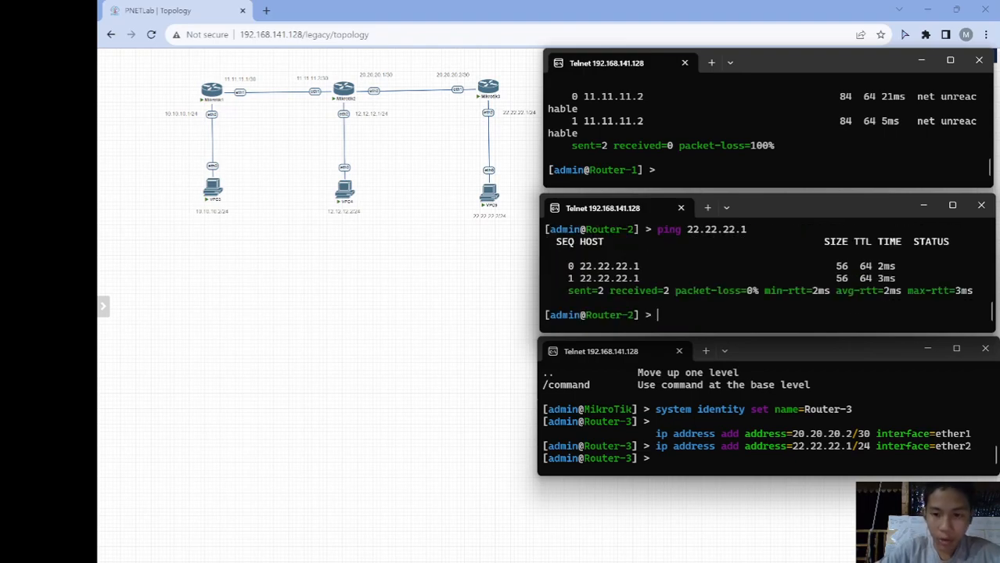
left_click(665, 463)
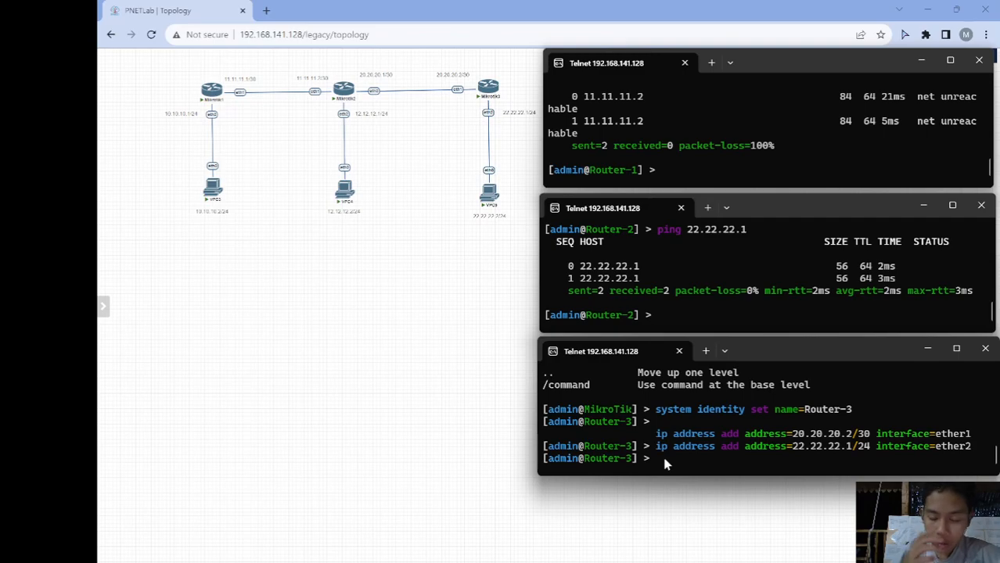
- Add Router-3 a static route to 12.12.12.0/24 via gateway 20.20.20.1
type("ip route")
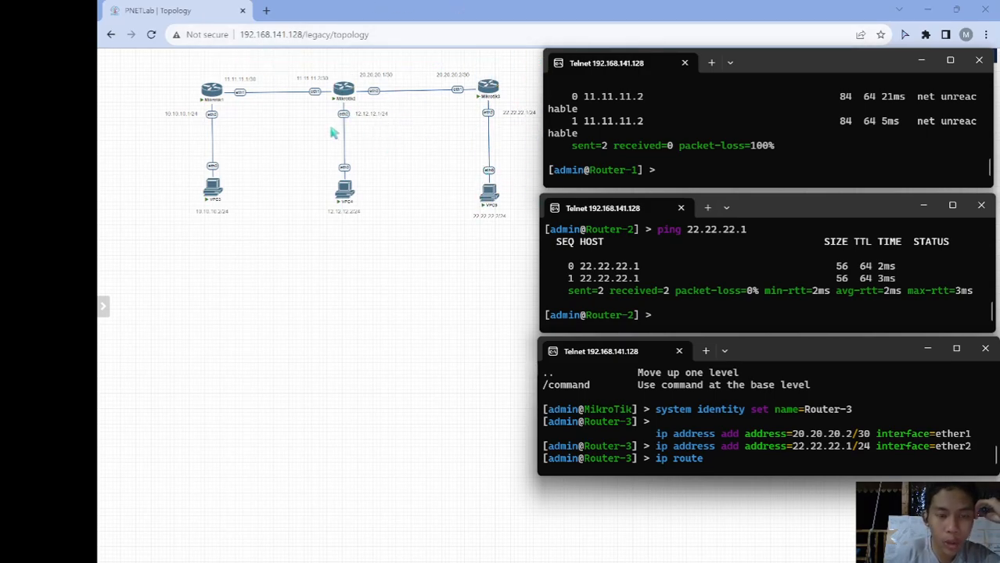
mouse_move(345, 102)
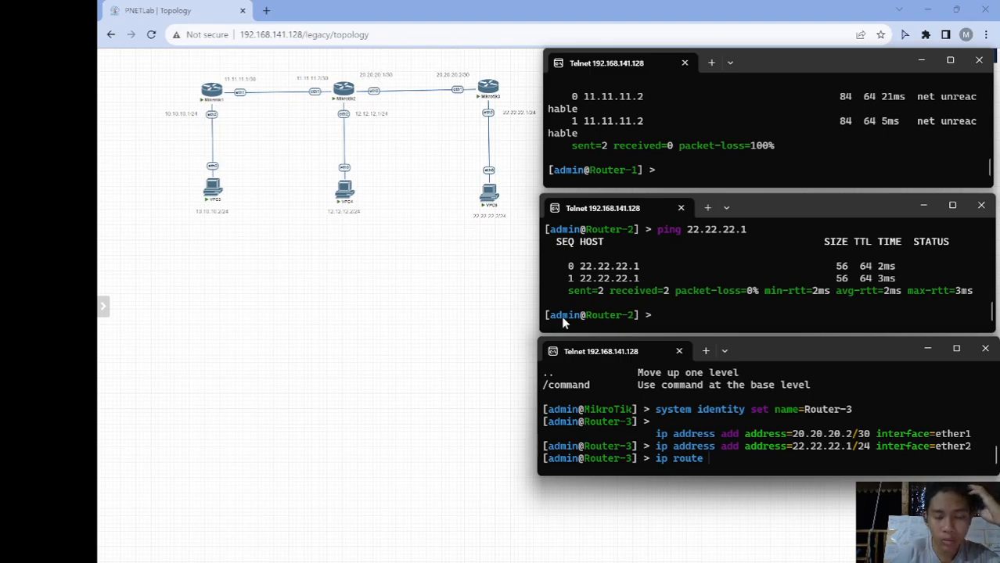
type("add ds")
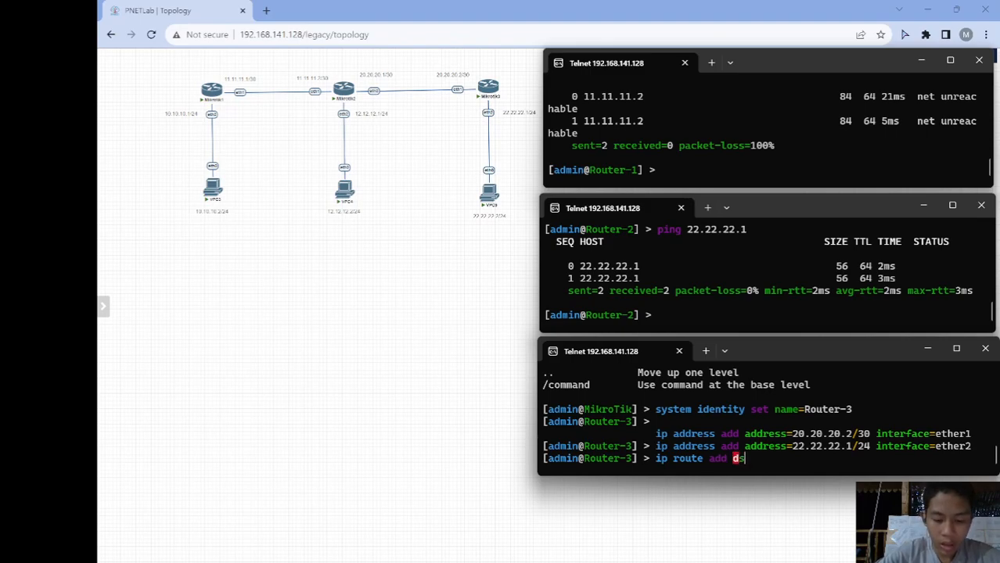
key("Tab")
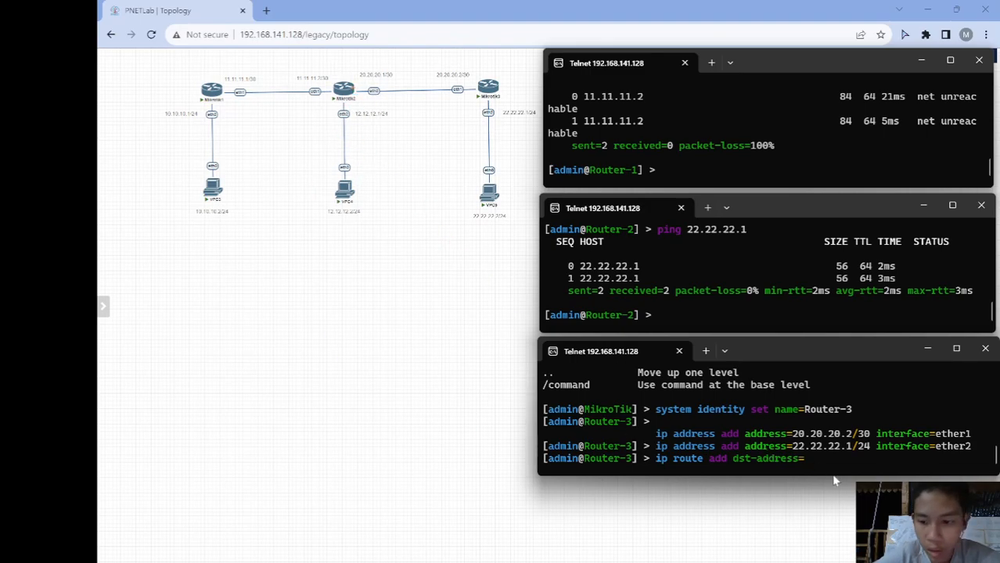
type("12.12.12.0/24")
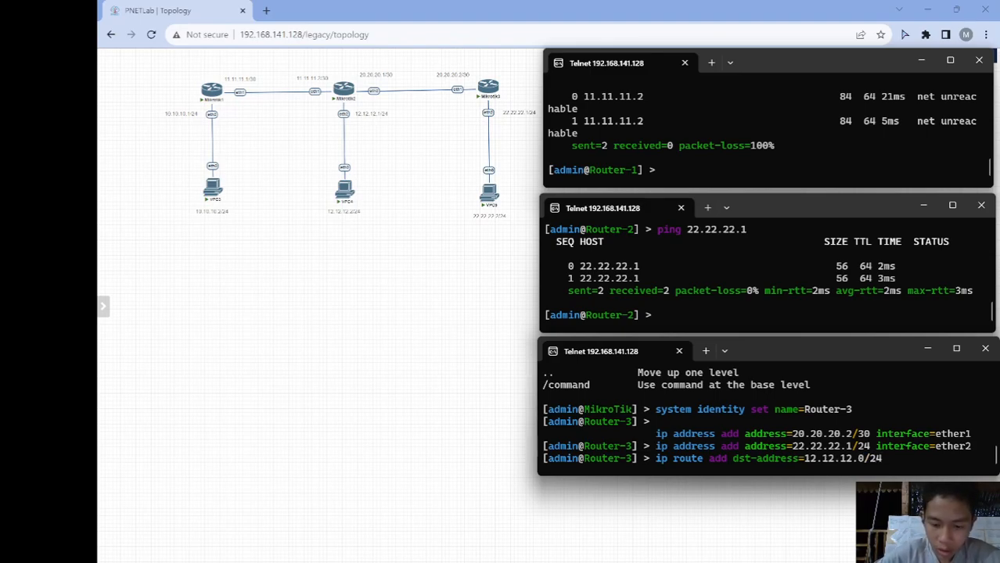
type(" gateway=")
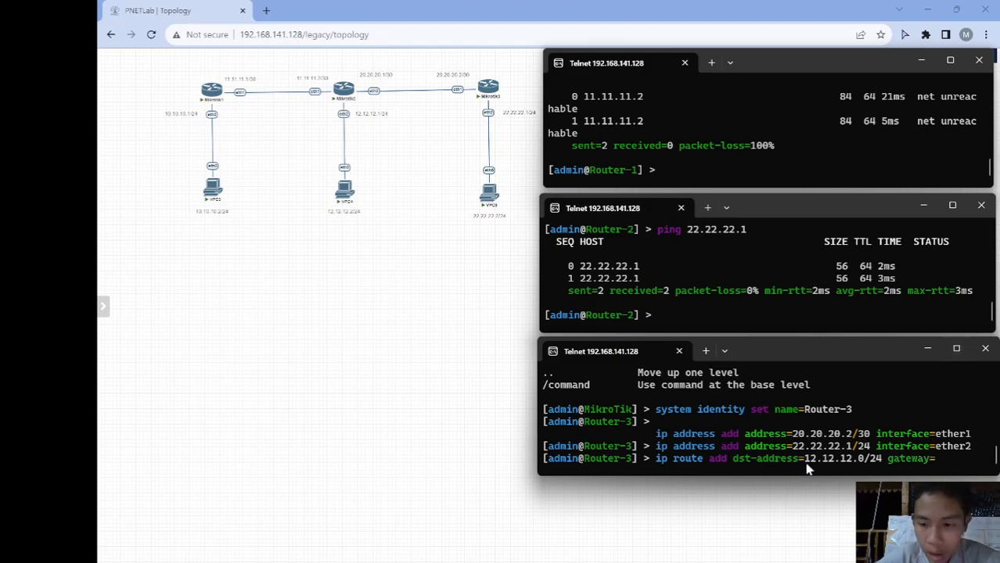
type("20.20.20")
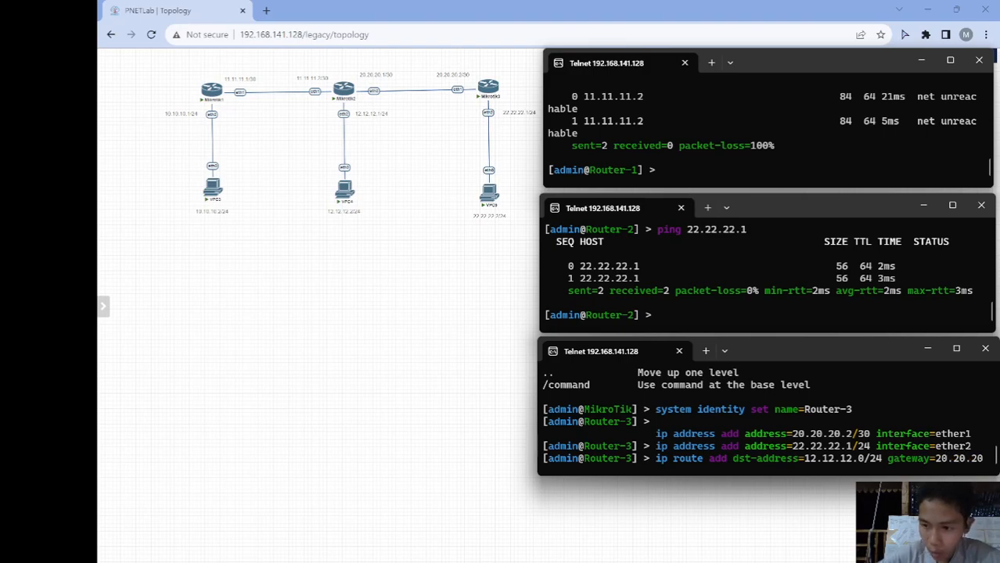
type(".1")
key("Return")
- Add Router-3 a static route to 10.10.10.0/24 via gateway 20.20.20.1
type("ip route add dst-address=")
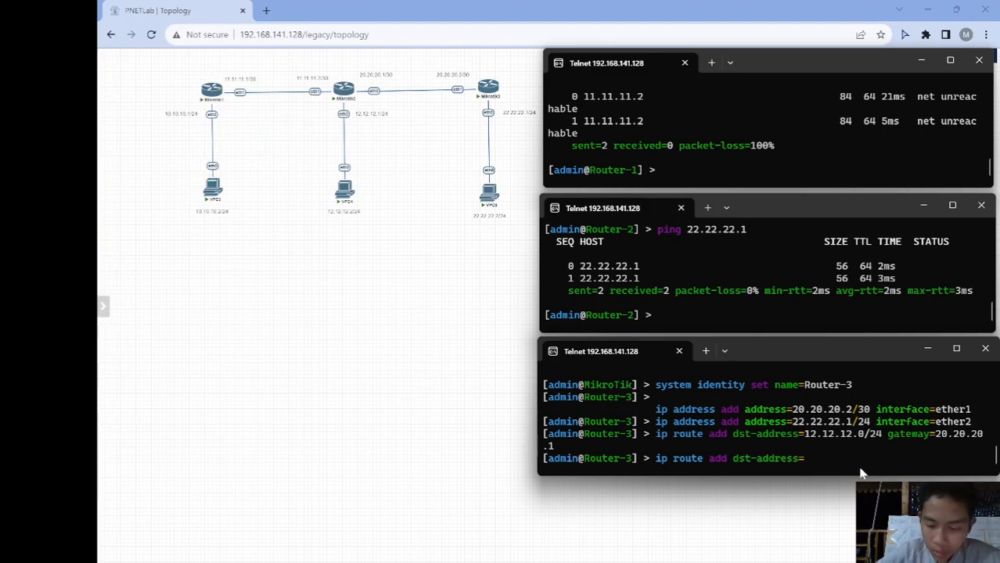
type("10.10.10.0/2")
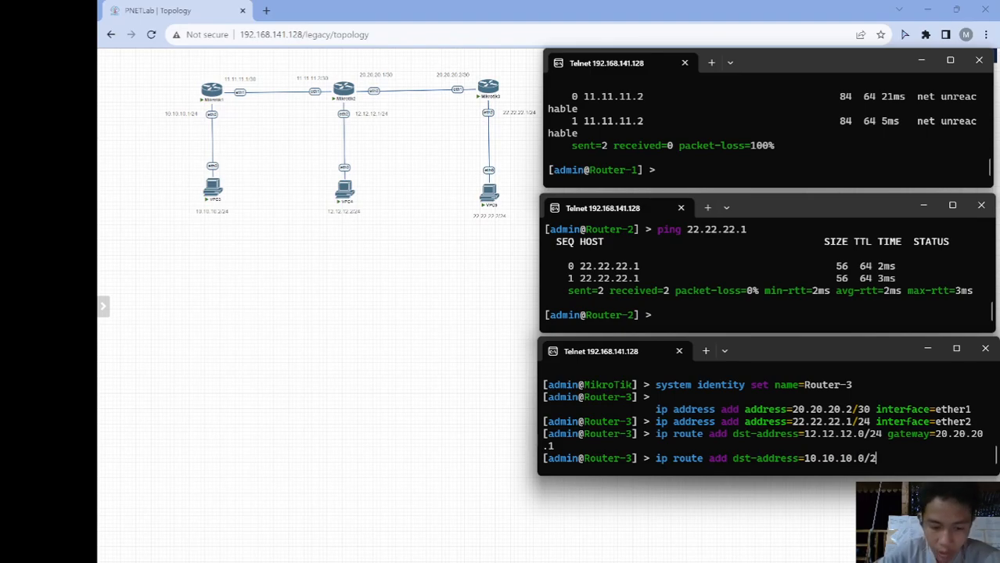
type("4 gateway=20")
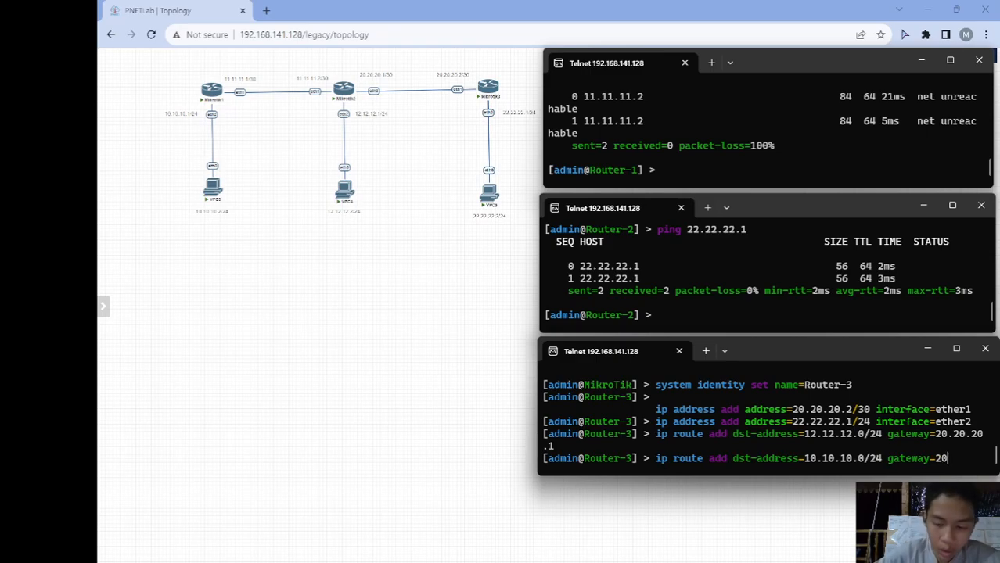
type(".20.20.1")
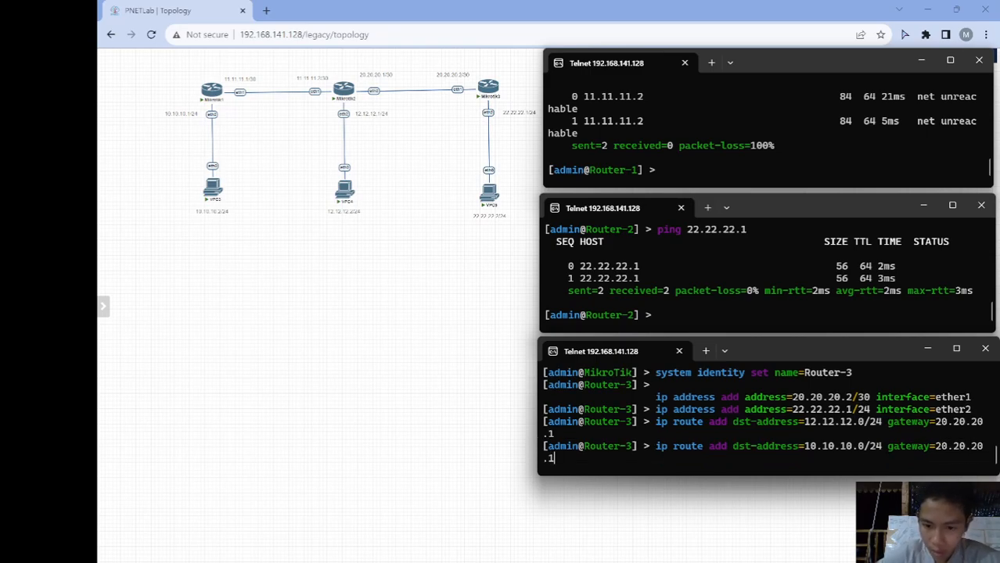
key("Return")
type("ip r")
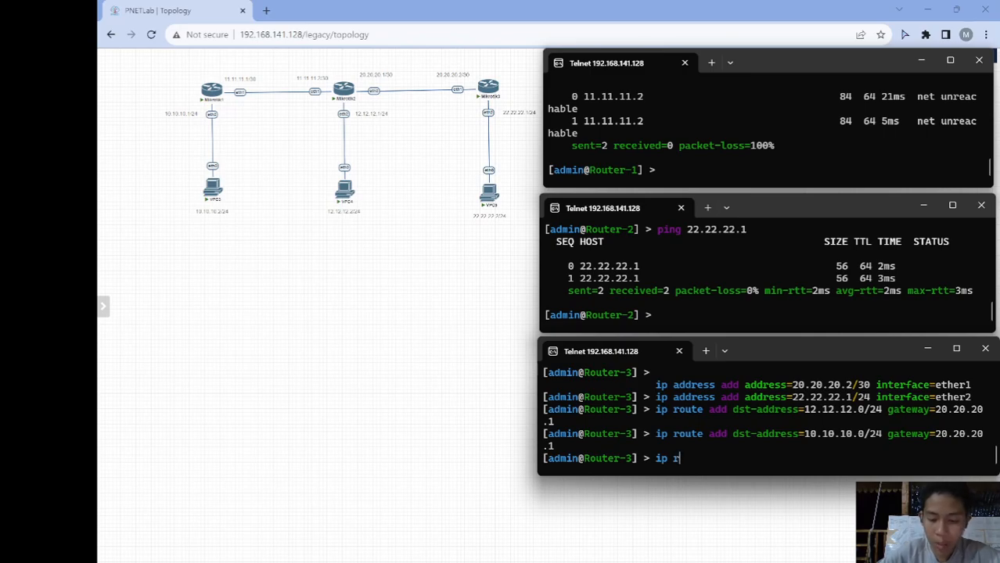
type("oute print")
- List Router-3's routes and add a static route to 11.11.11.0/30 via 20.20.20.1
key("Return")
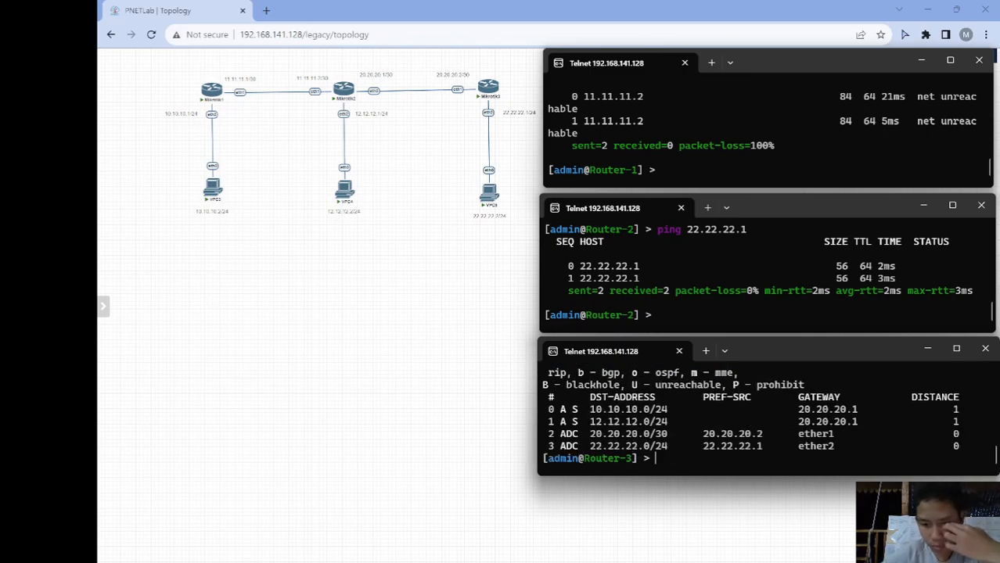
type("ping")
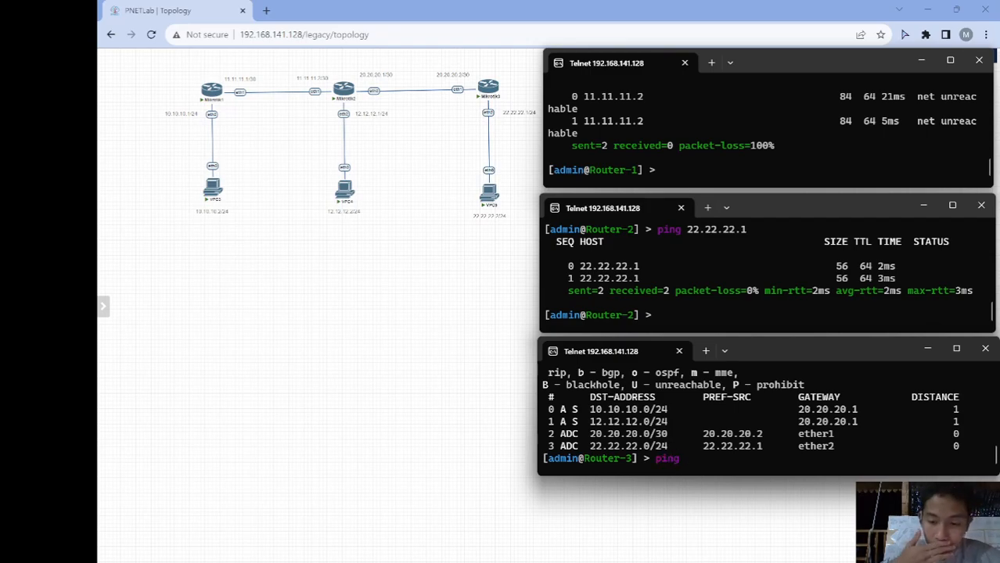
key("BackSpace")
key("BackSpace")
key("BackSpace")
key("BackSpace")
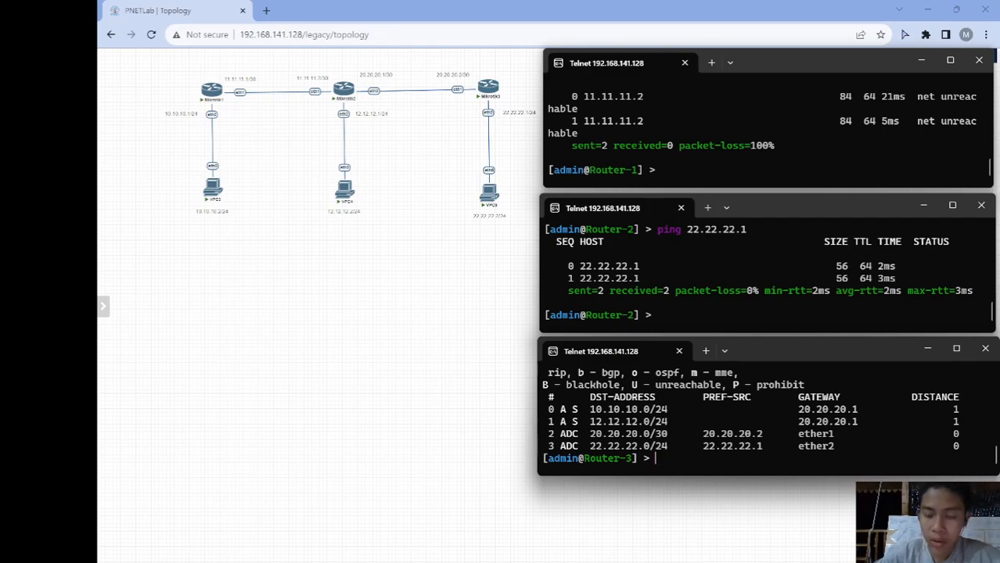
type("ip route")
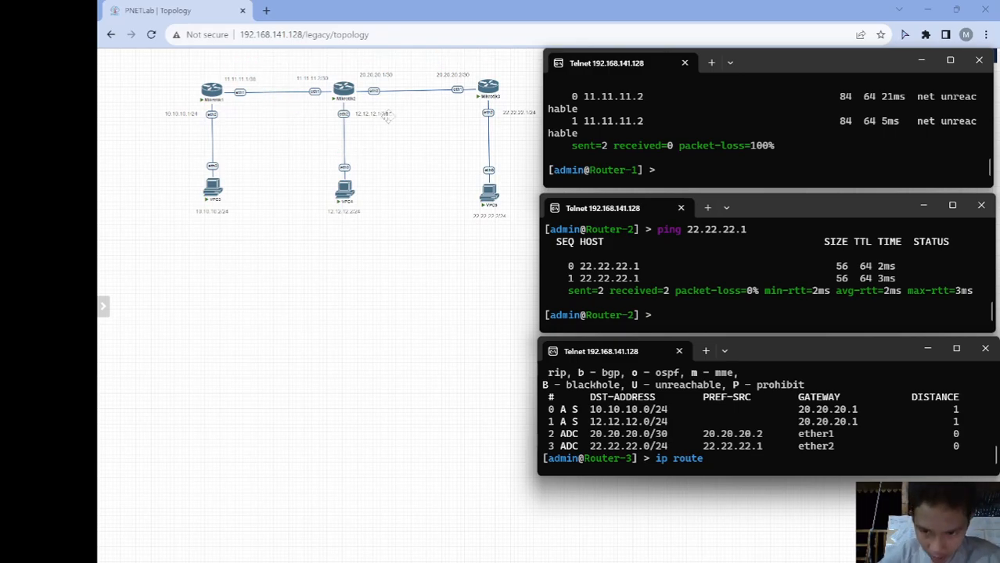
type("a")
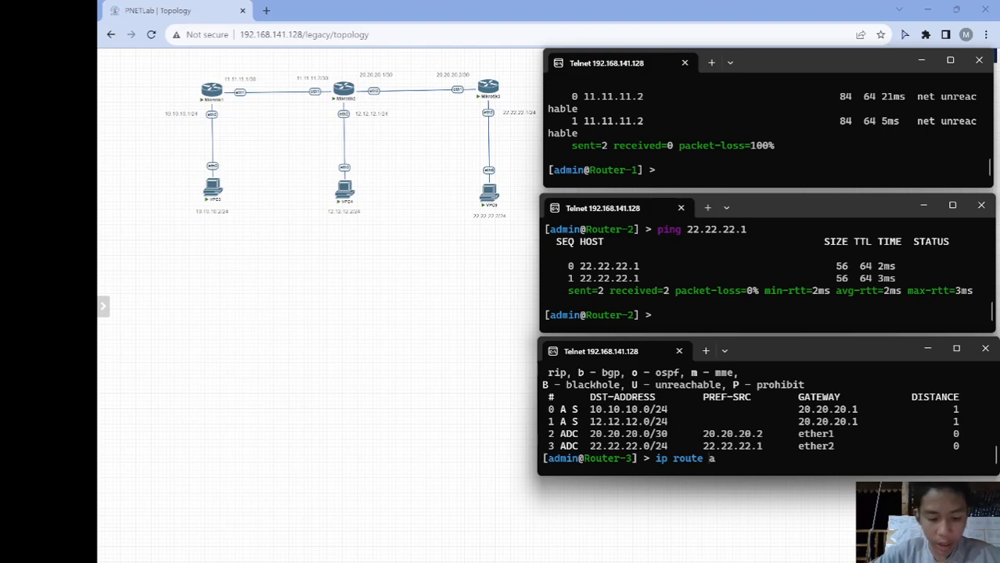
type("dd dst-address=")
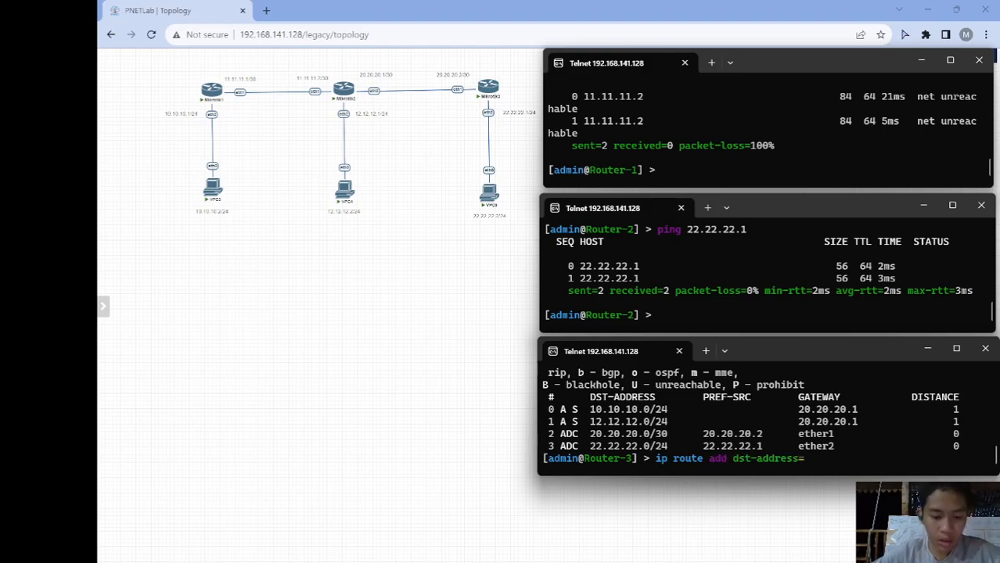
type("11.11.11.0/30 gateway=20.20")
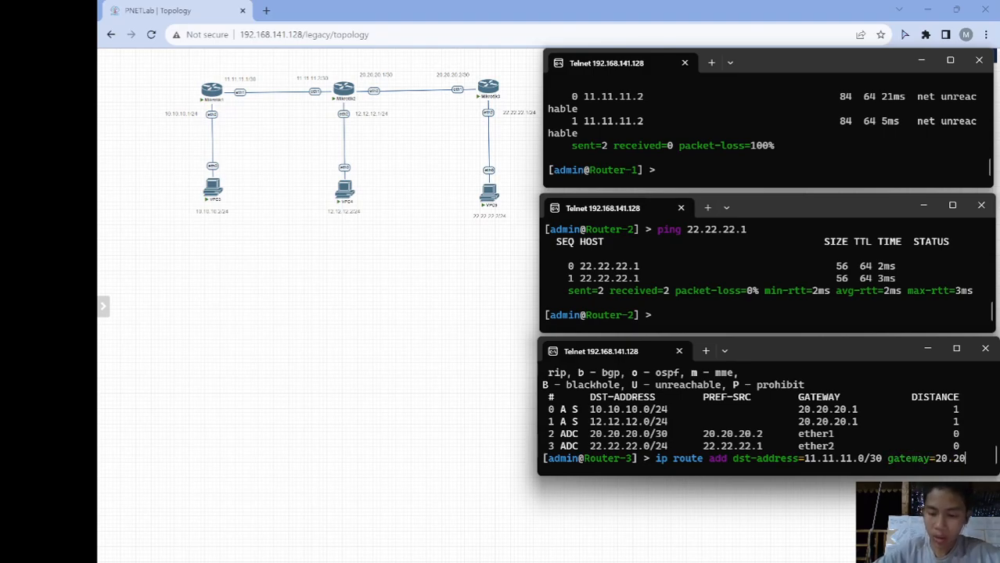
type(".1")
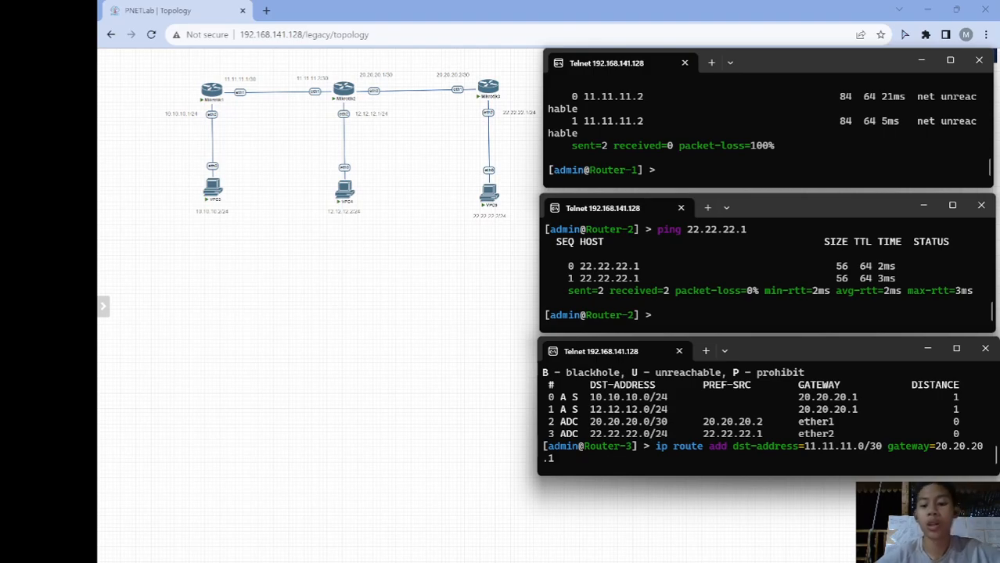
key("Return")
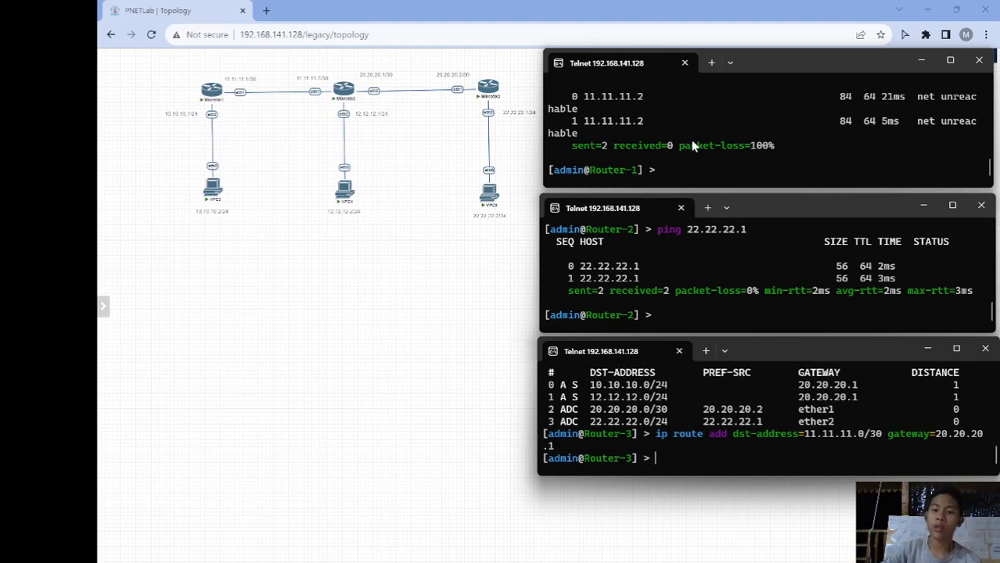
- Print Router-1's routing table with ip route print
left_click(683, 170)
type("ip")
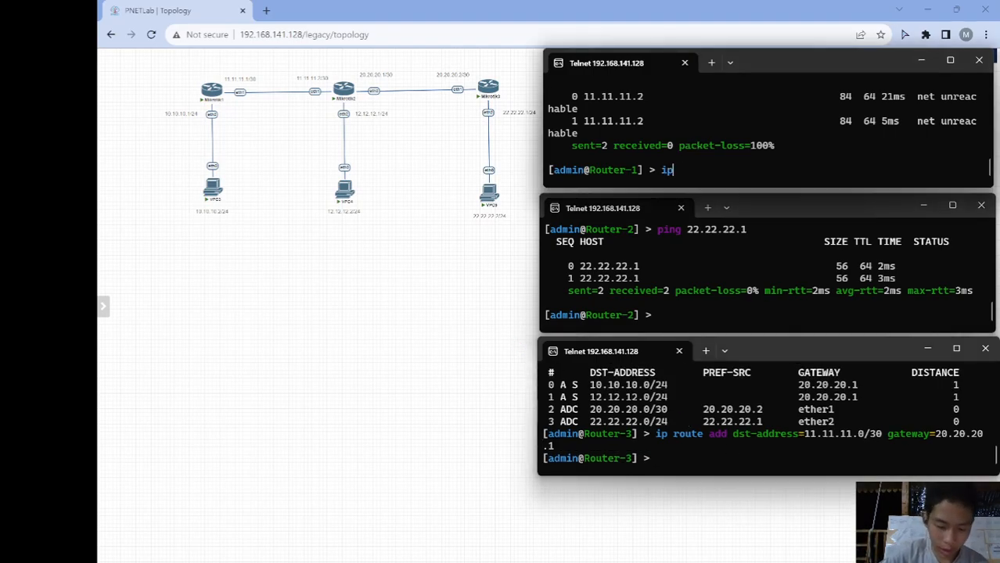
type(" route print")
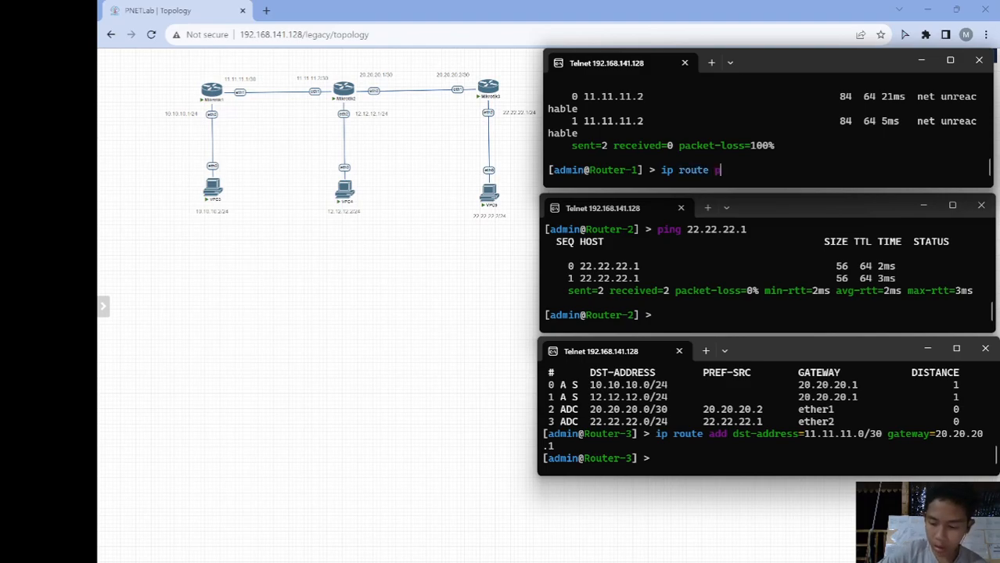
key("Return")
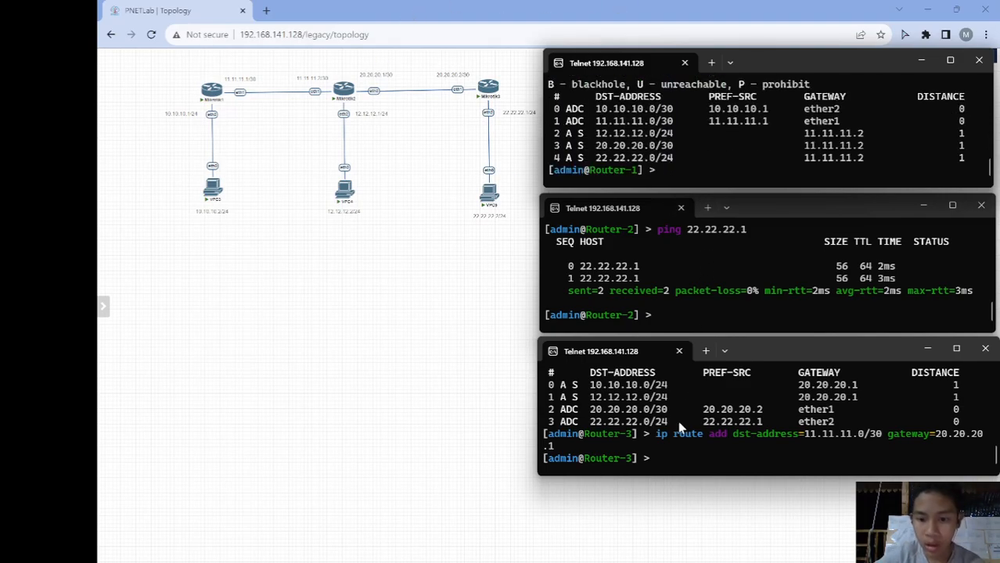
- Bring the lab topology page and the Router-1, Router-2 and Router-3 consoles back to the front
left_click(676, 485)
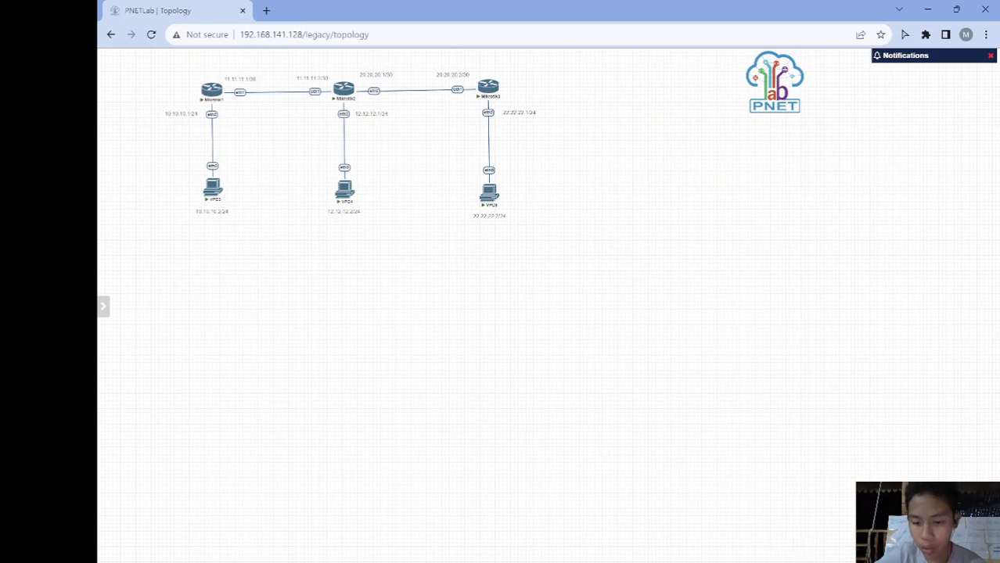
mouse_move(679, 551)
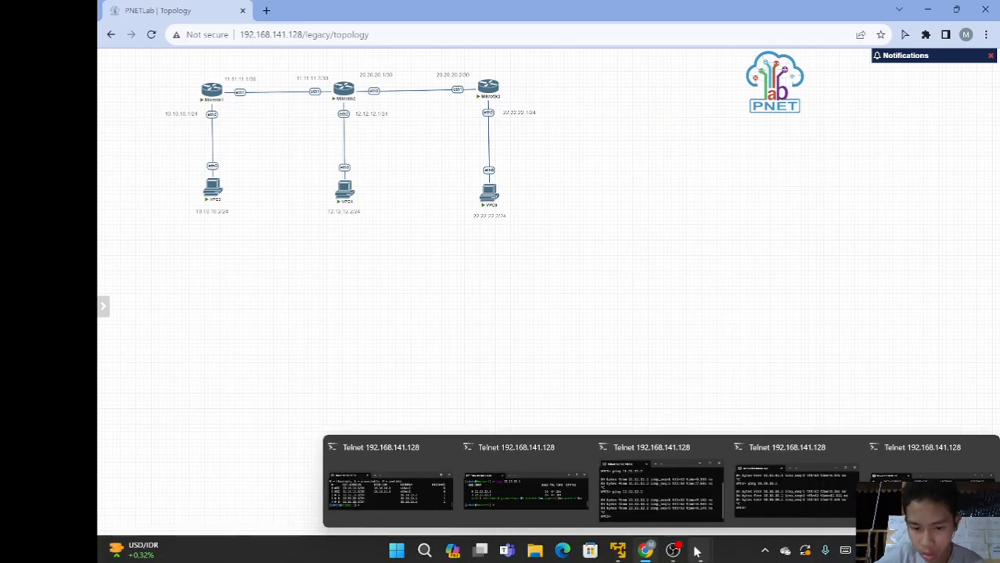
mouse_move(473, 502)
left_click(428, 502)
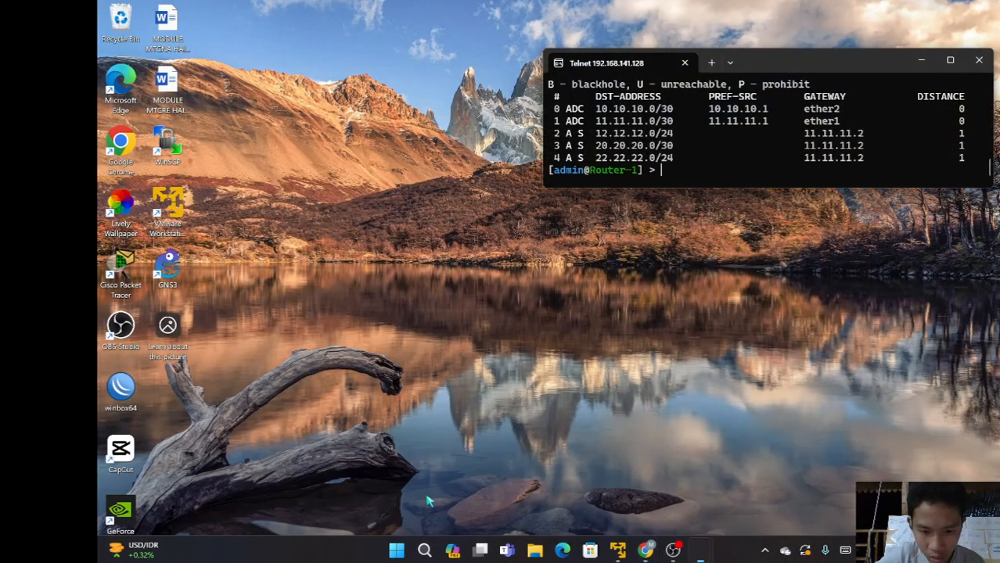
left_click(544, 500)
mouse_move(707, 553)
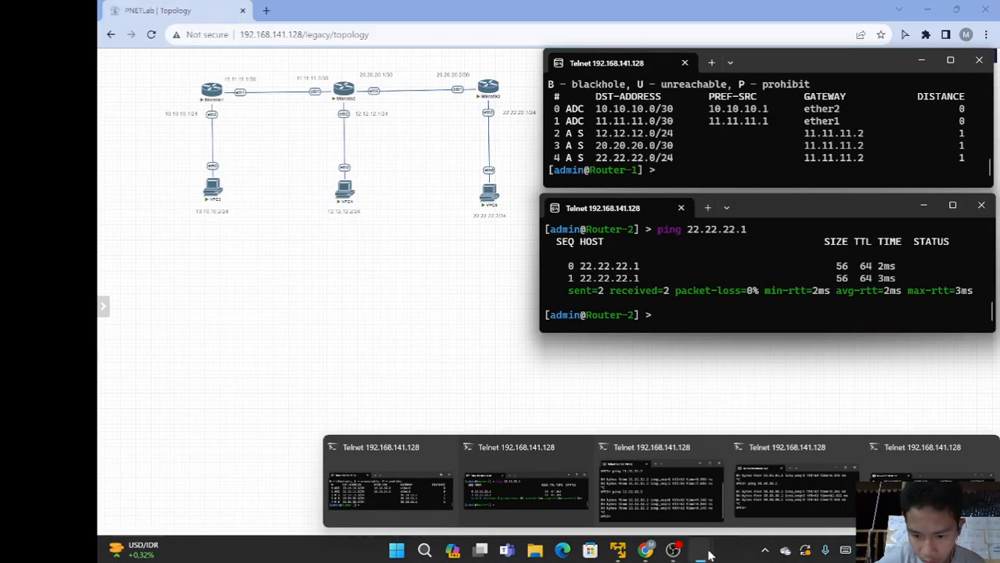
left_click(923, 496)
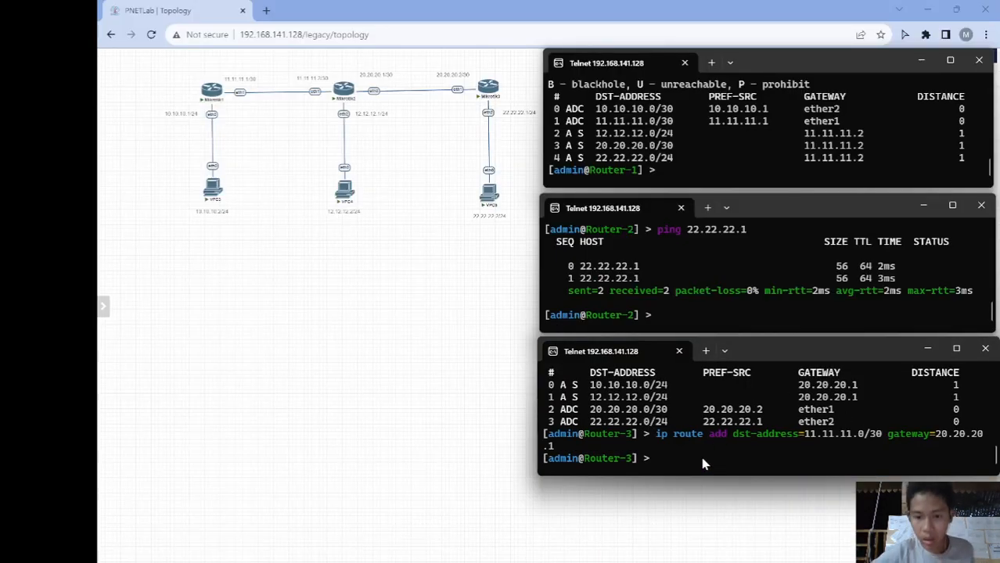
- Ping hosts 10.10.10.2 and 12.12.12.2 from Router-3, both with 0% packet loss
type("ping ")
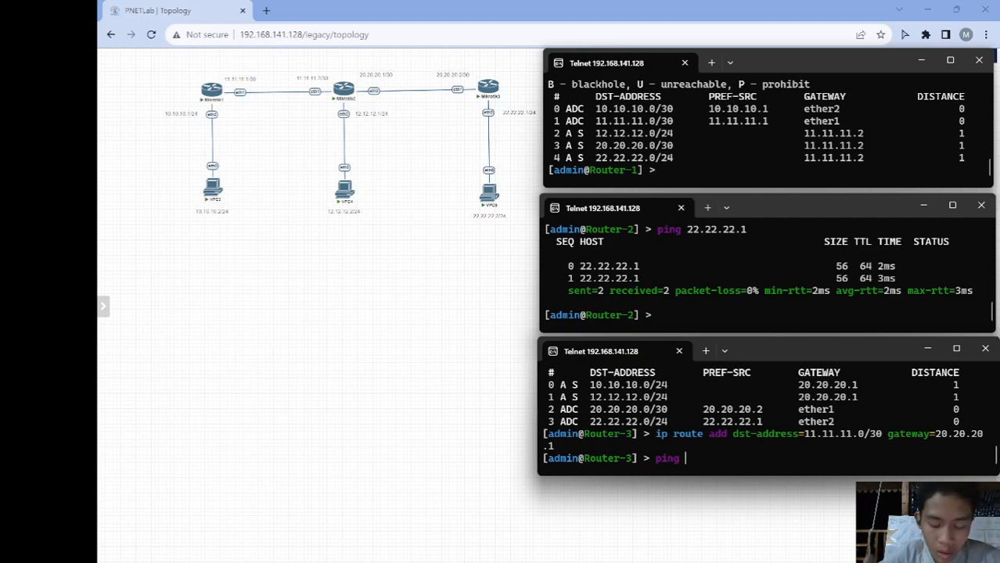
type("10.10.10.2")
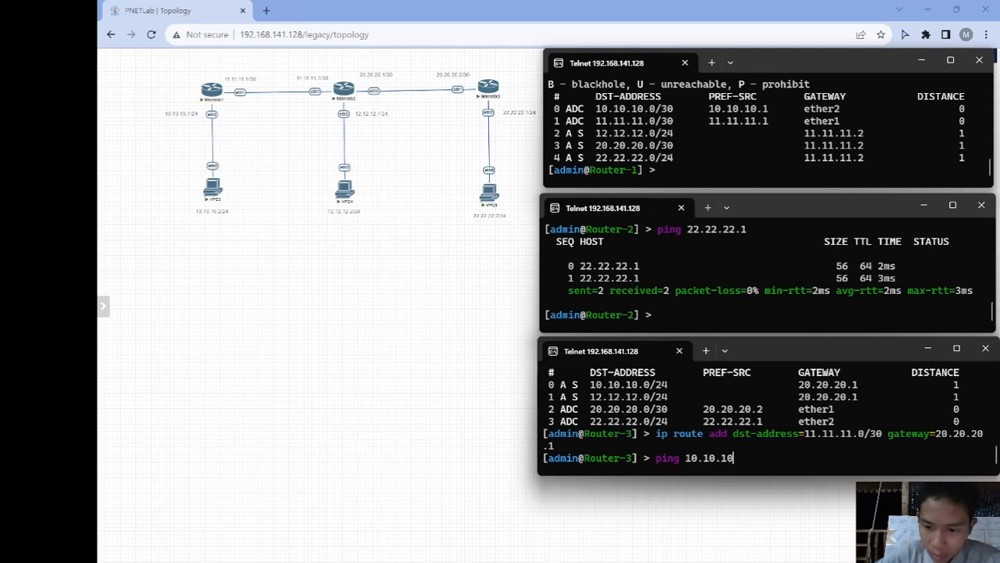
key("Return")
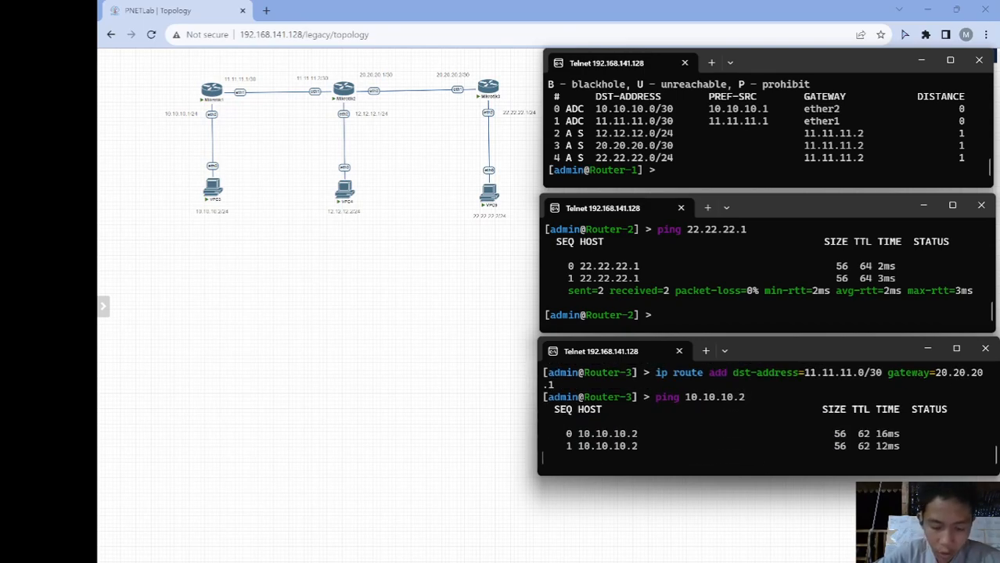
key("ctrl+c")
type("ping ")
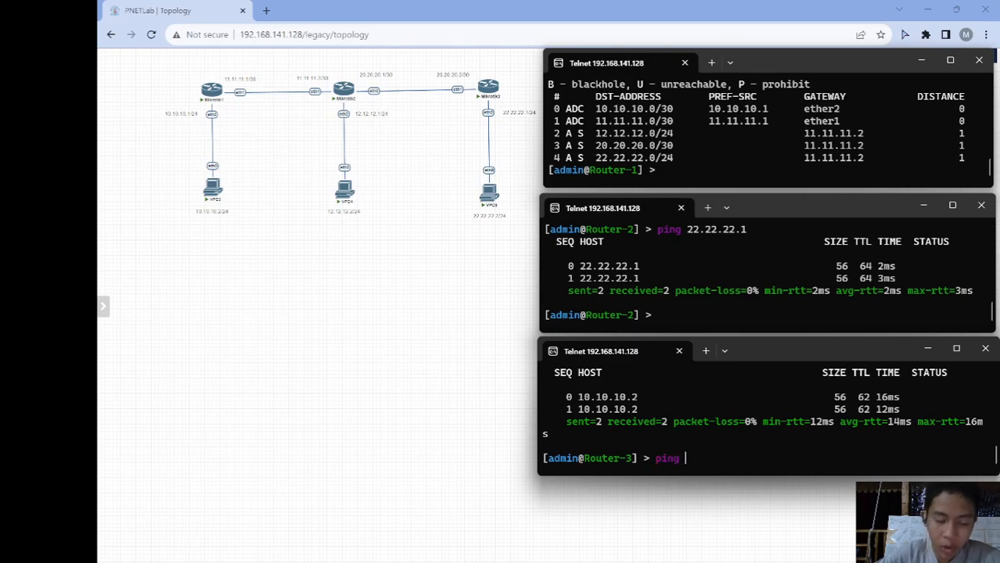
type("12.12.12.2")
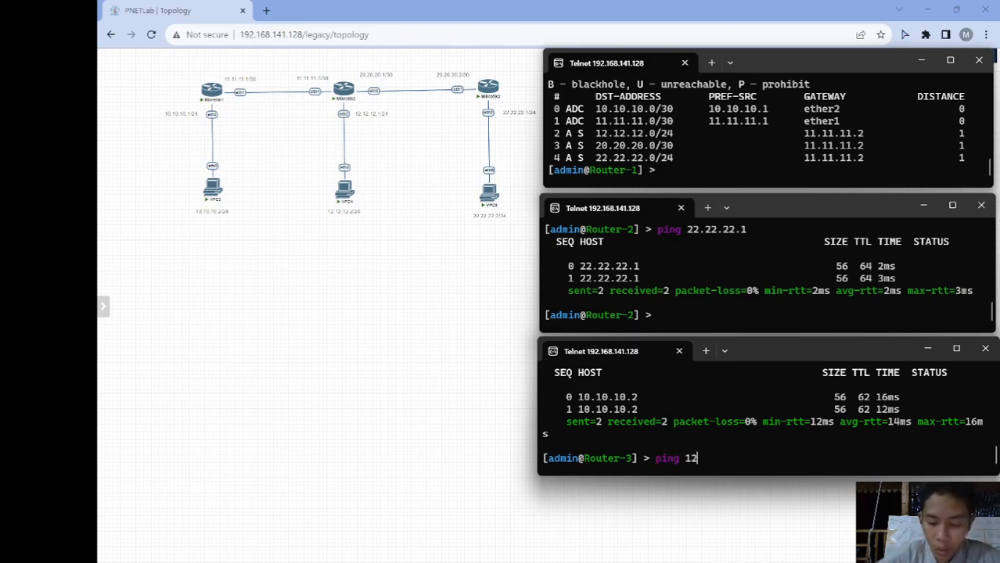
key("Return")
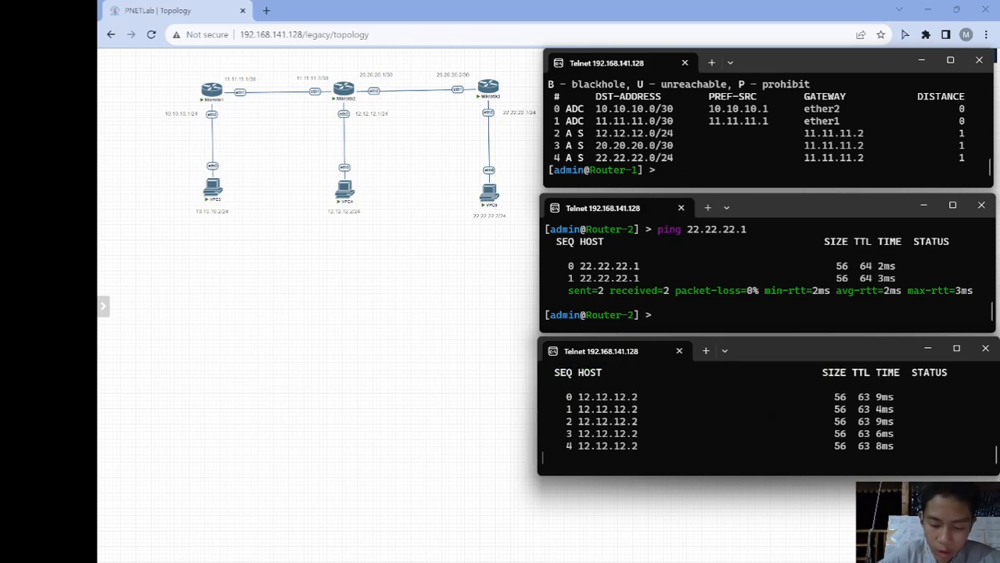
key("ctrl+c")
left_click(678, 315)
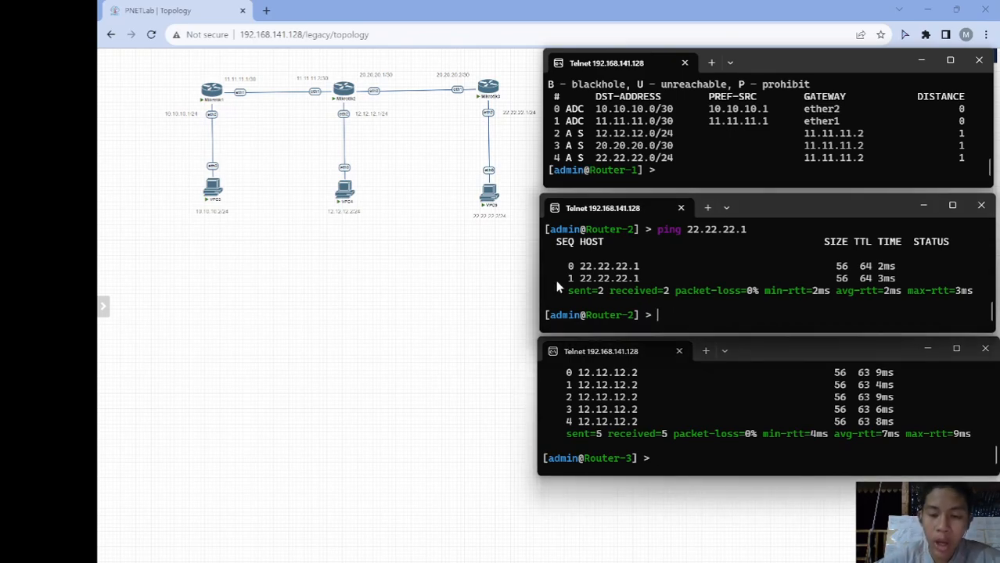
- Open VPC5's console under Router-3 and set ip 22.22.22.2/24 with gateway 22.22.22.1
left_click(490, 191)
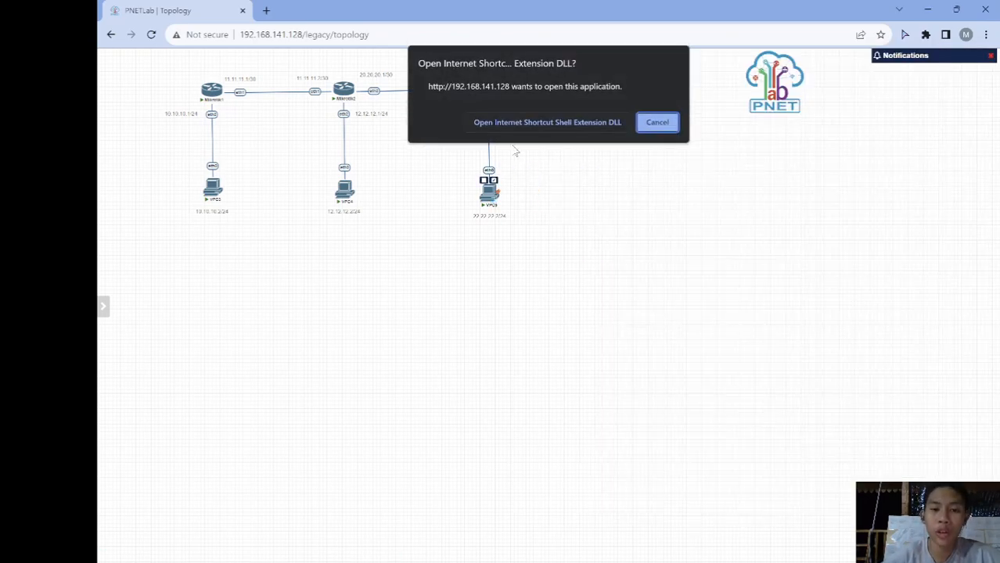
left_click(537, 123)
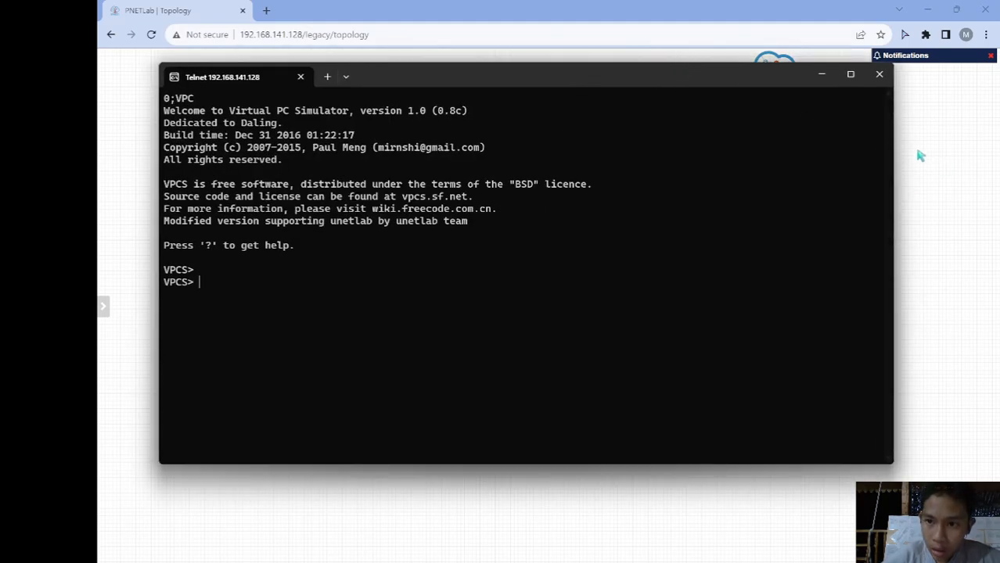
left_click_drag(892, 144, 609, 150)
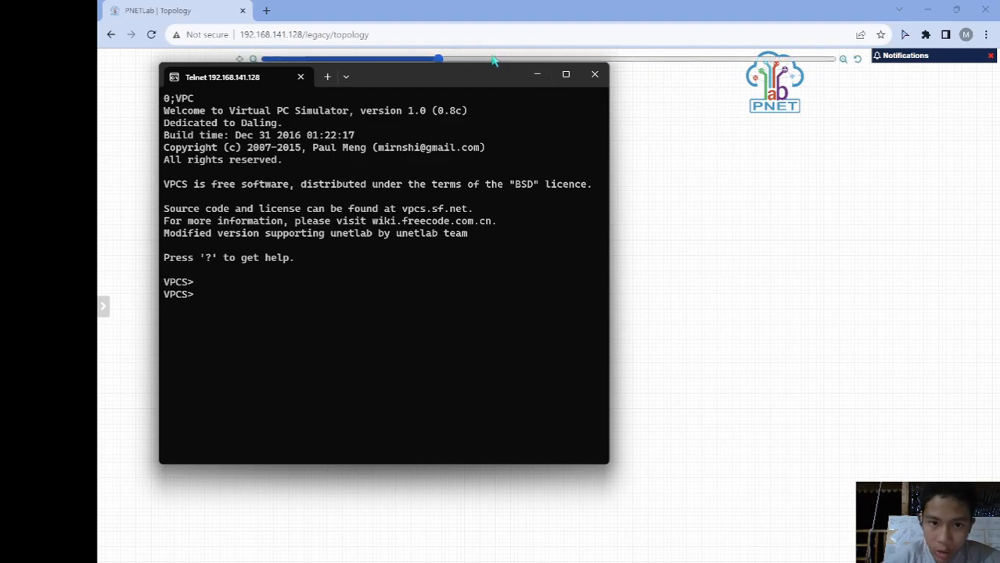
left_click_drag(493, 63, 486, 209)
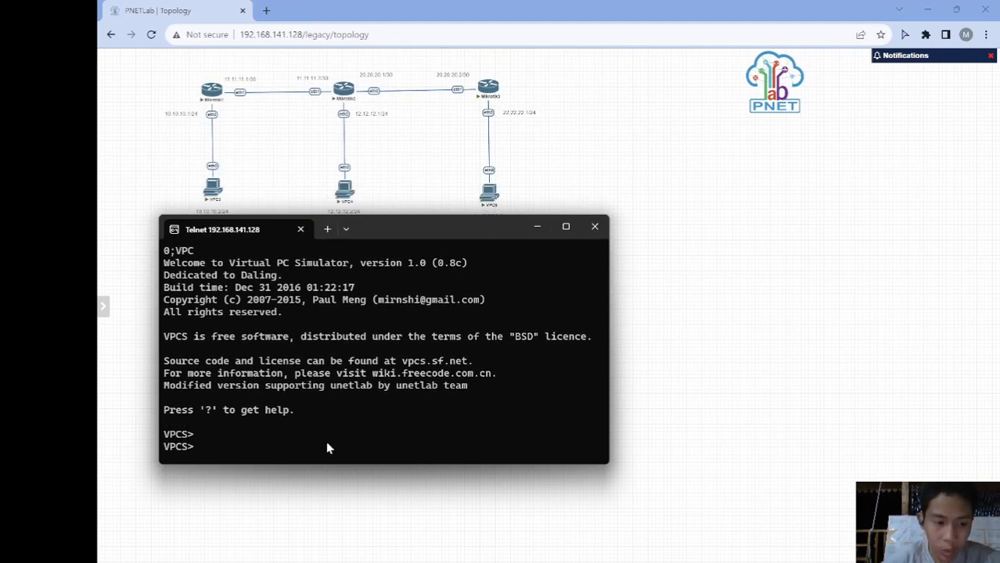
type("ip")
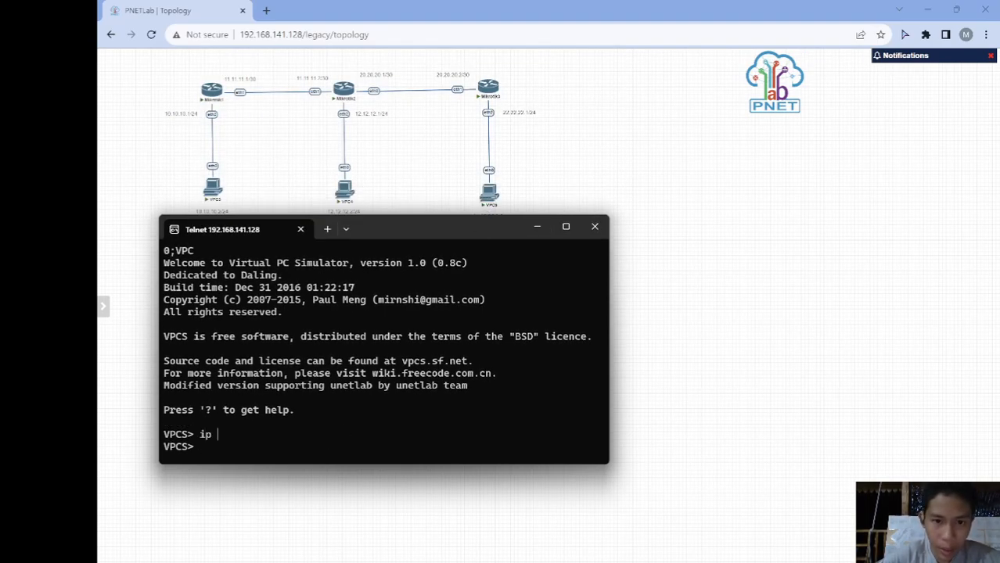
type(" 22.22.22.2/24")
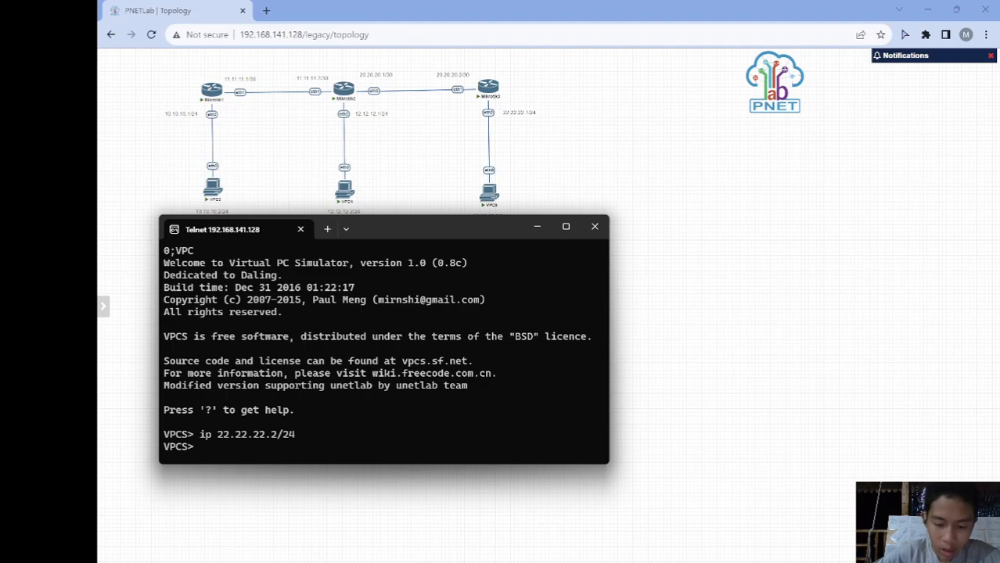
type(" gateway")
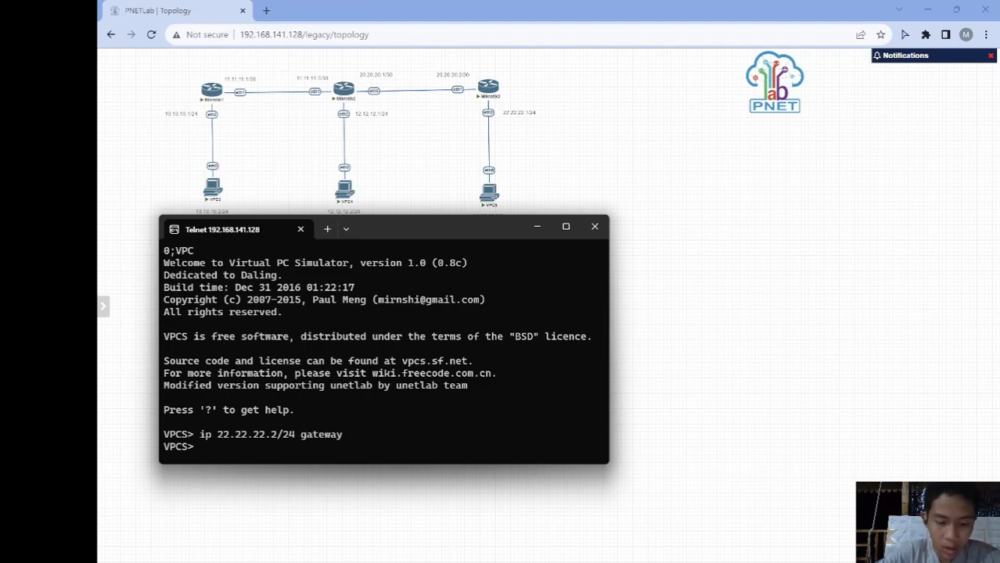
type(" 22.22.22")
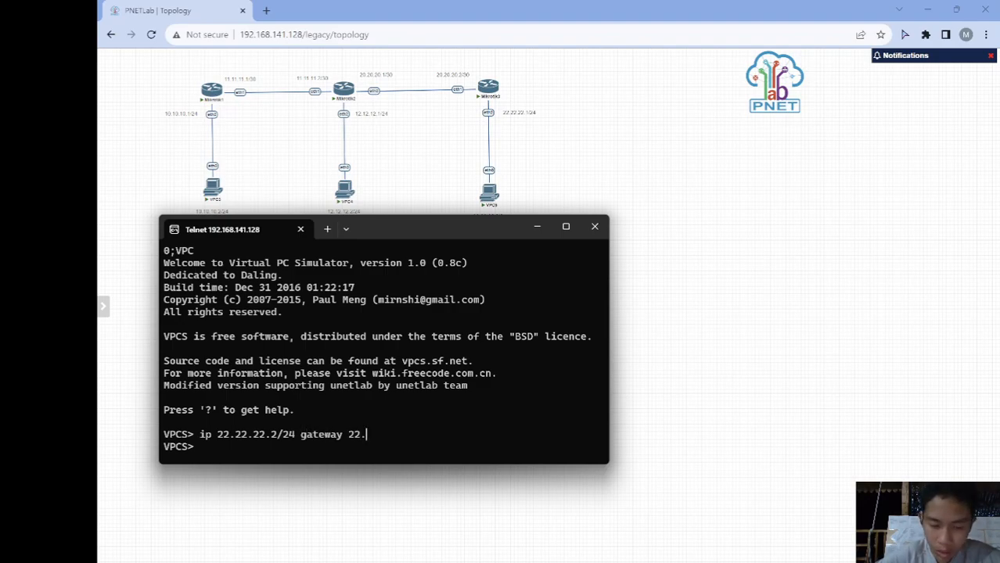
type(".1")
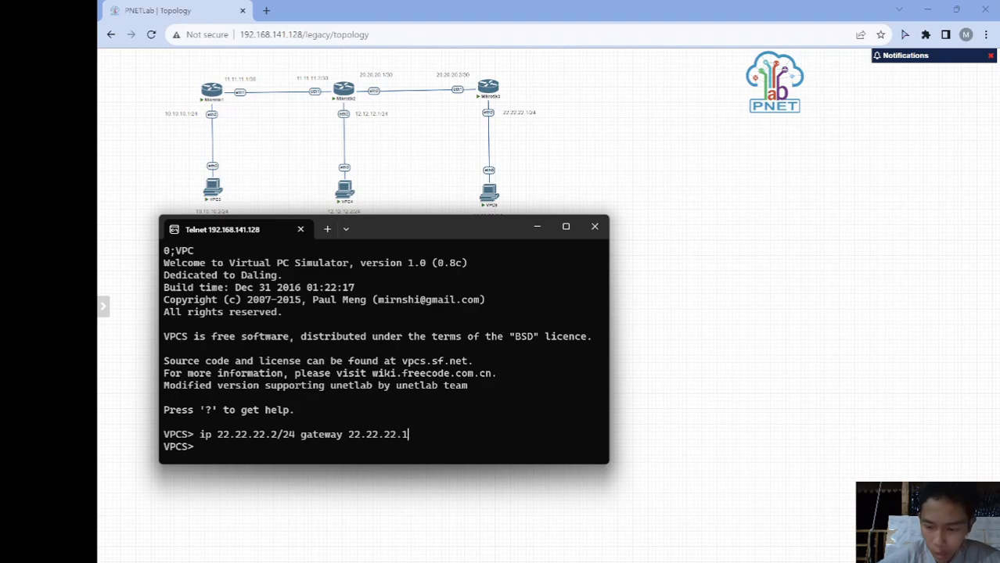
key("Return")
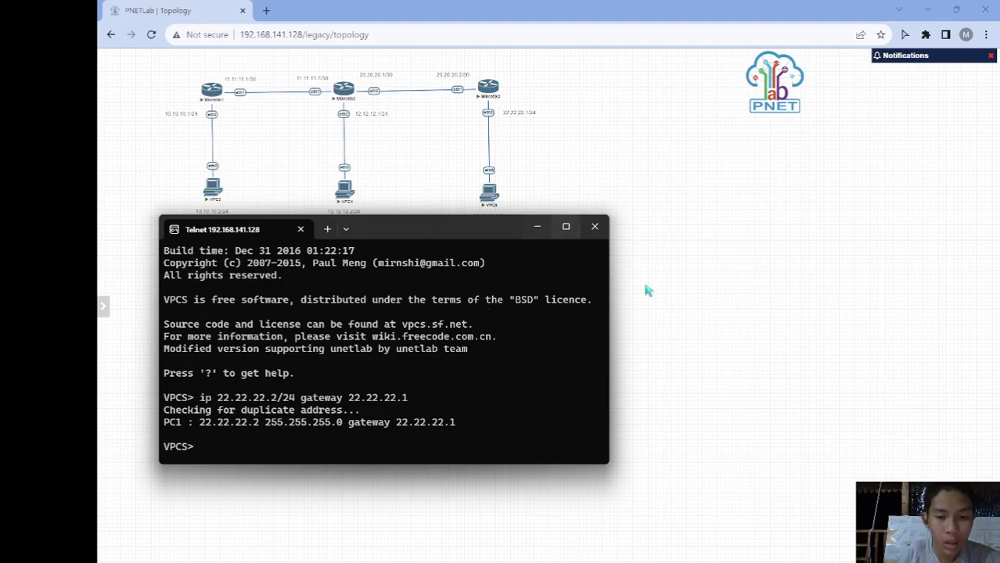
- Make the 22.22.22.2 VPCS console shorter and narrower, and move it lower on screen
mouse_move(698, 558)
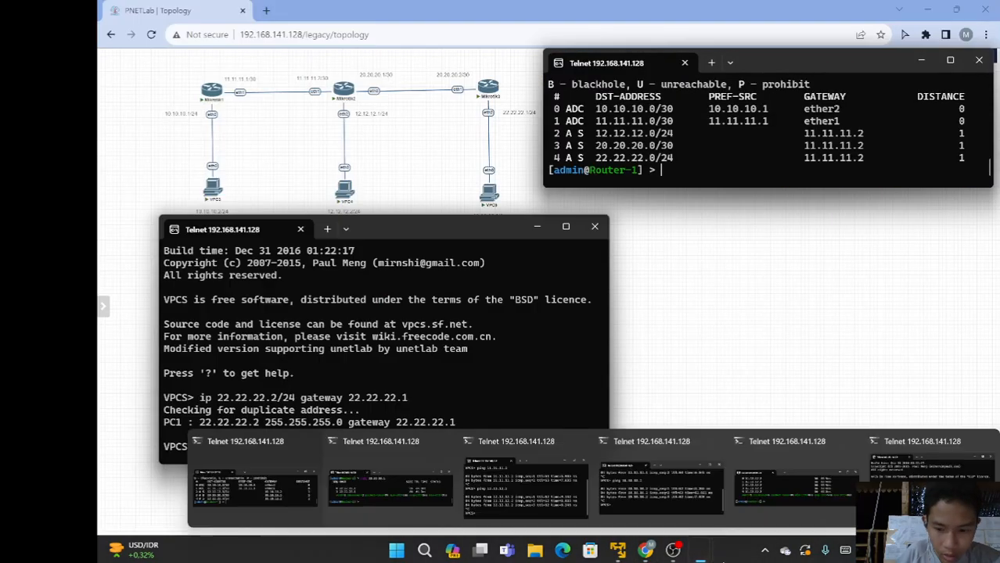
mouse_move(420, 495)
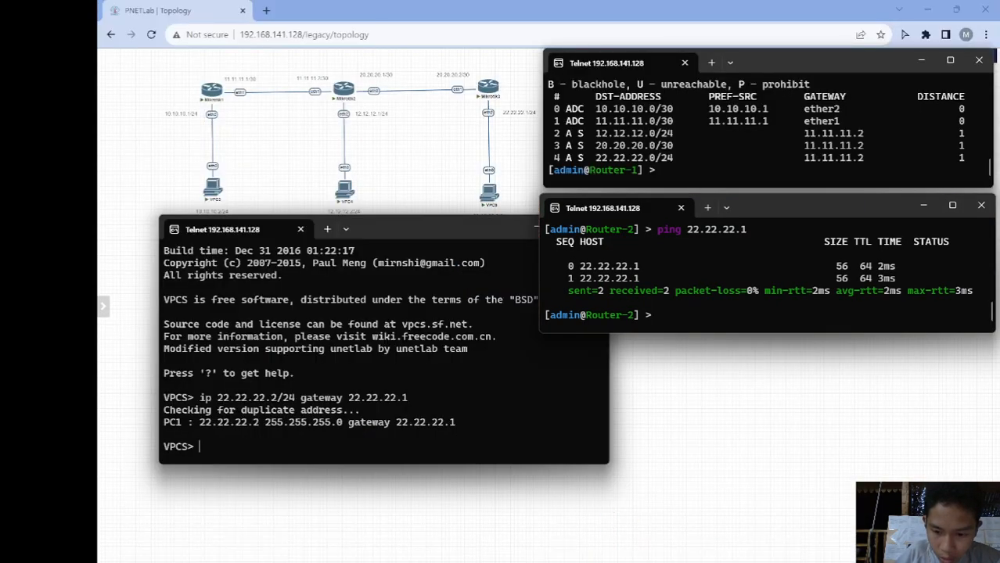
mouse_move(785, 524)
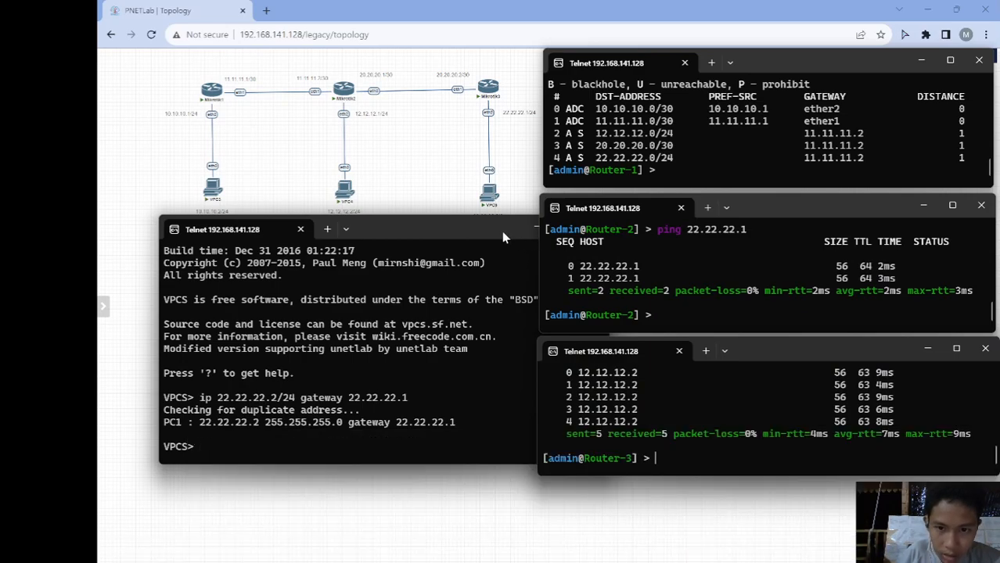
left_click(502, 231)
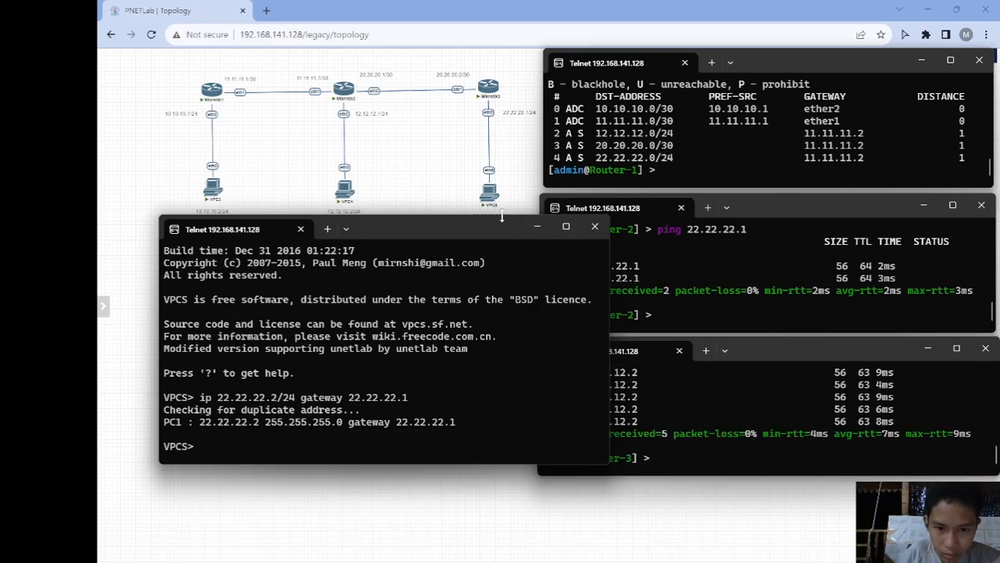
left_click_drag(502, 218, 443, 246)
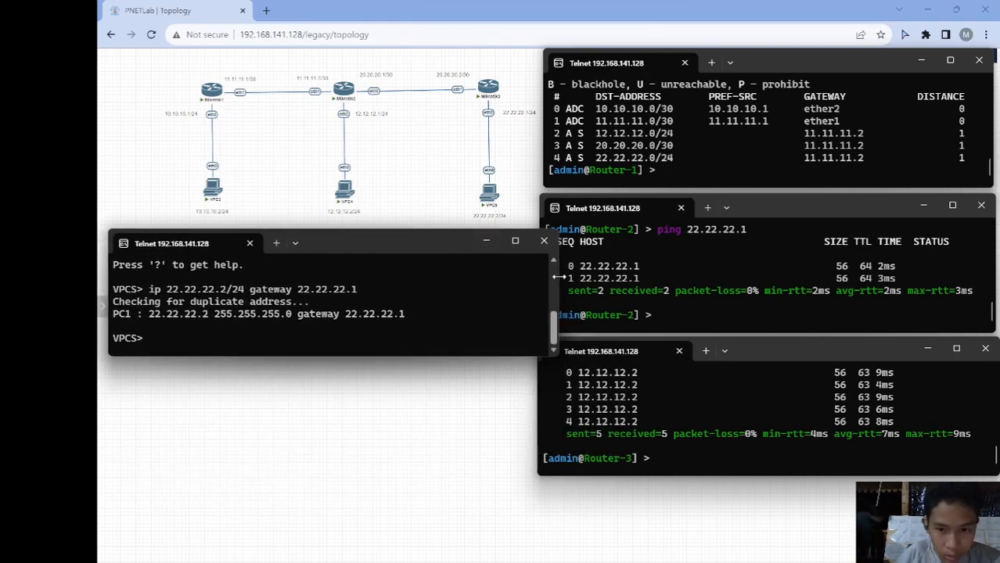
left_click_drag(557, 278, 474, 278)
left_click_drag(372, 250, 403, 433)
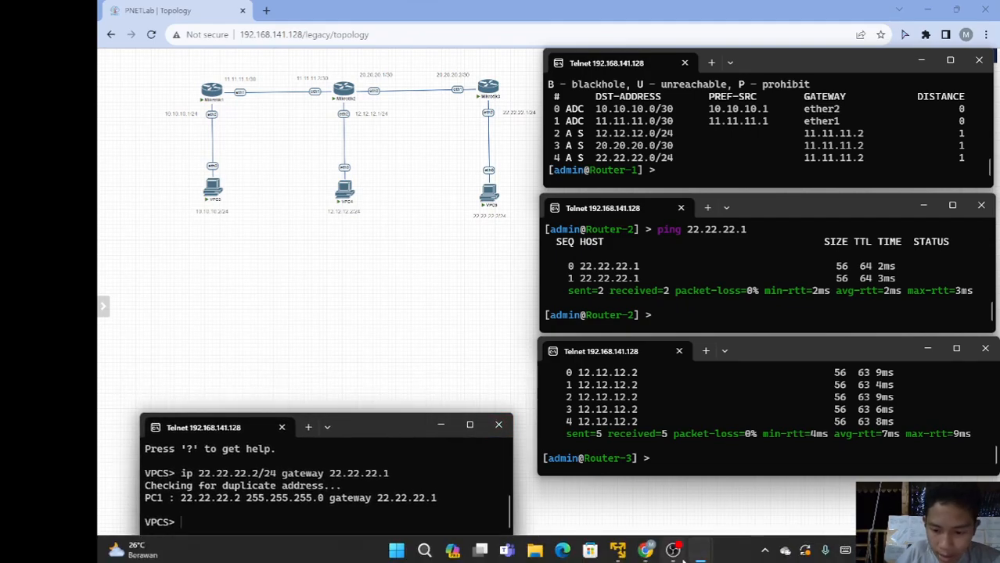
mouse_move(864, 467)
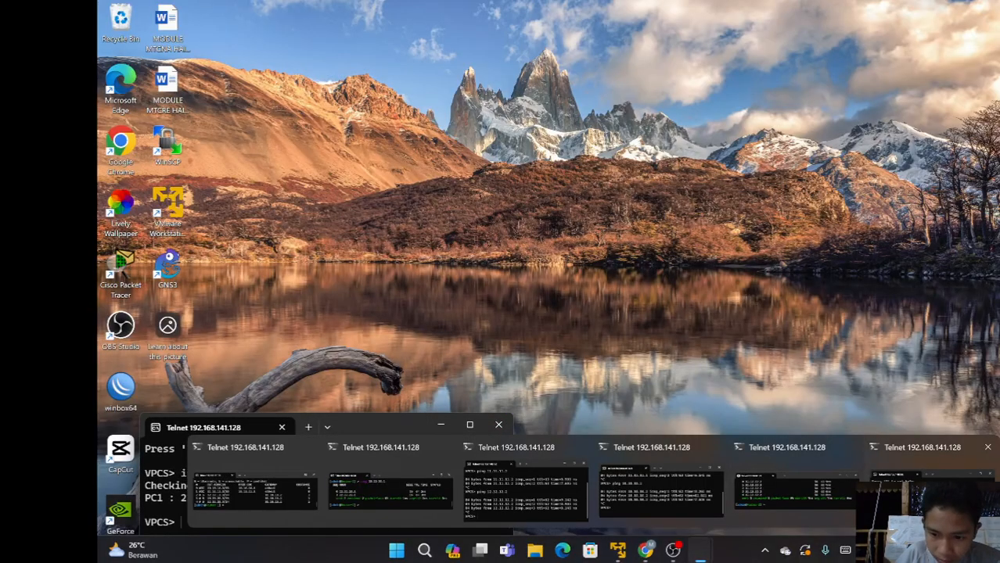
mouse_move(560, 500)
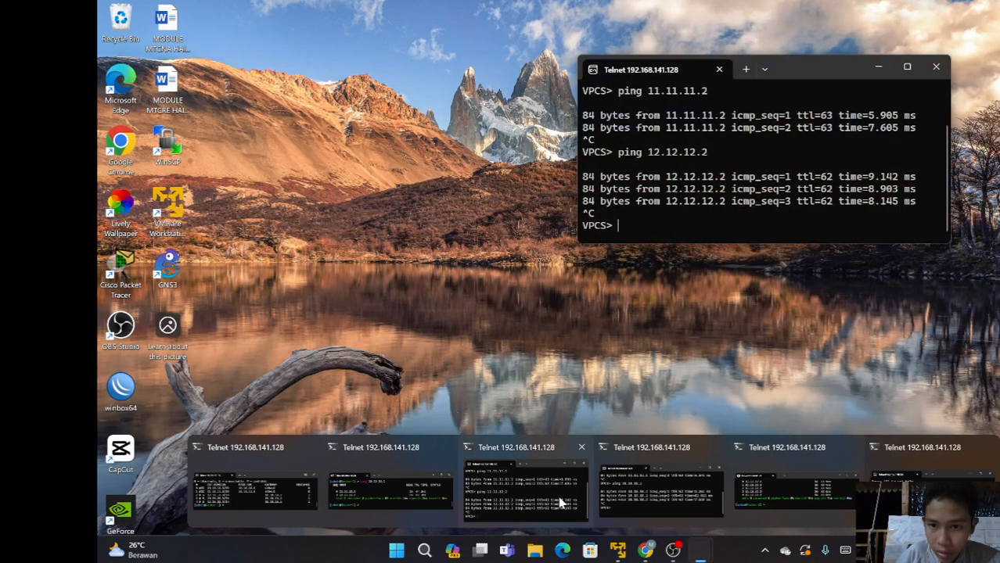
- Move the VPCS console with ping results off Router-1's output and shrink it
left_click(561, 501)
left_click_drag(778, 76, 344, 142)
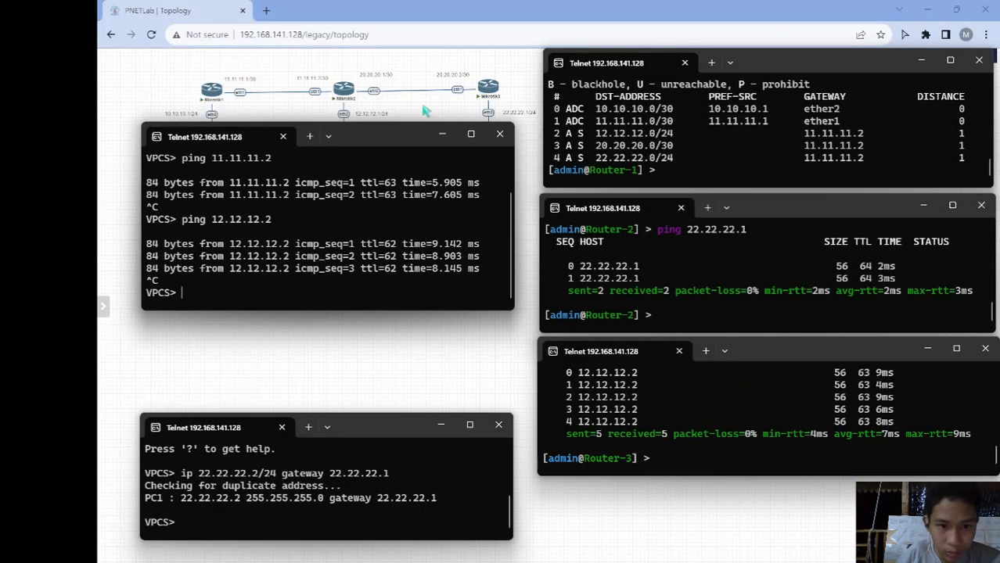
left_click_drag(407, 123, 404, 222)
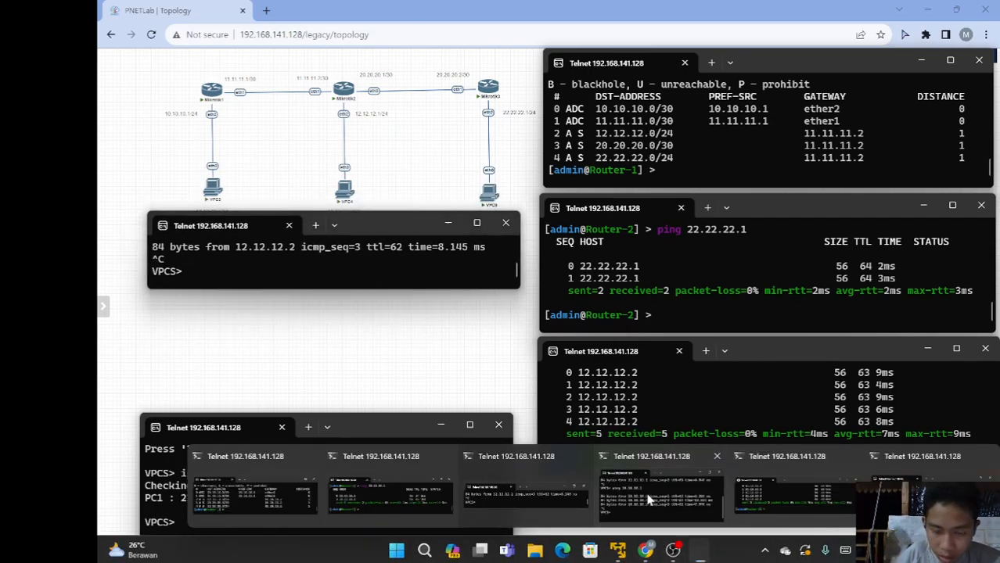
- Shrink the second VPCS console and move it into the left-hand stack
left_click(649, 500)
left_click_drag(777, 250, 753, 345)
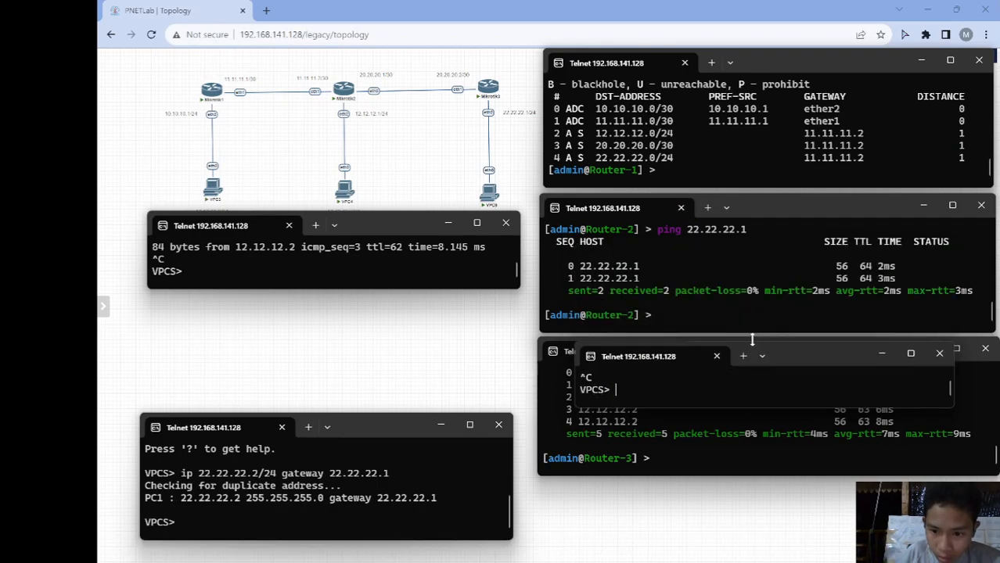
left_click(770, 356)
left_click(818, 356)
double_click(818, 355)
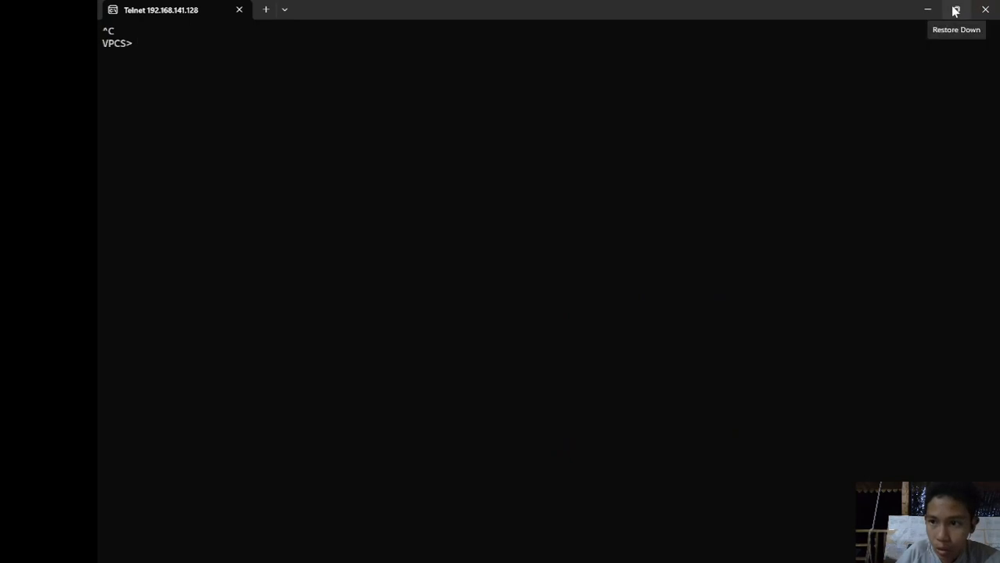
left_click(956, 10)
left_click_drag(827, 354, 392, 308)
- Move the lower VPCS console up under the others, then enter ping 10.10.10.2 on Router-2
left_click_drag(391, 449, 392, 417)
scroll(385, 475, "down", 5)
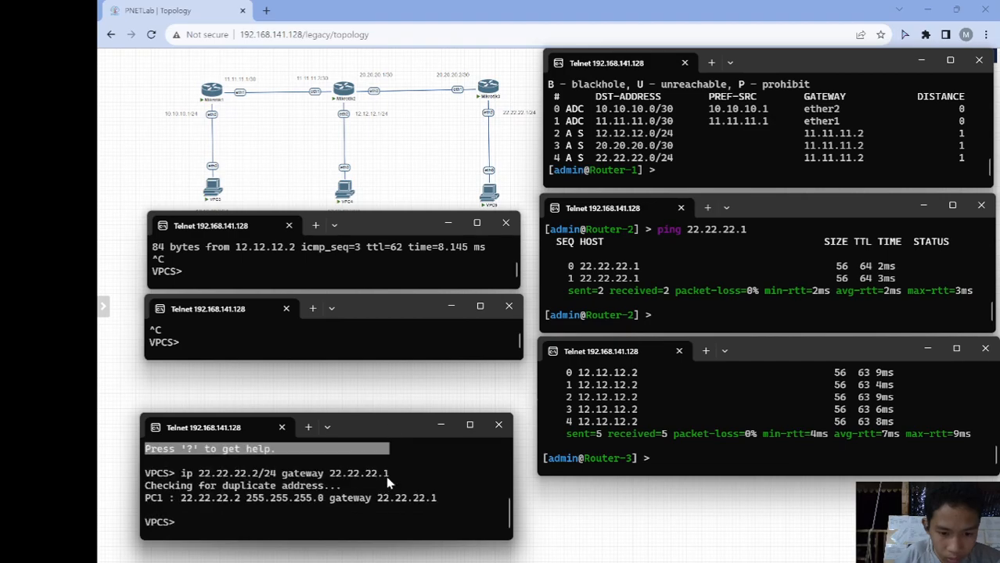
left_click(317, 505)
left_click_drag(362, 437, 372, 393)
left_click(670, 320)
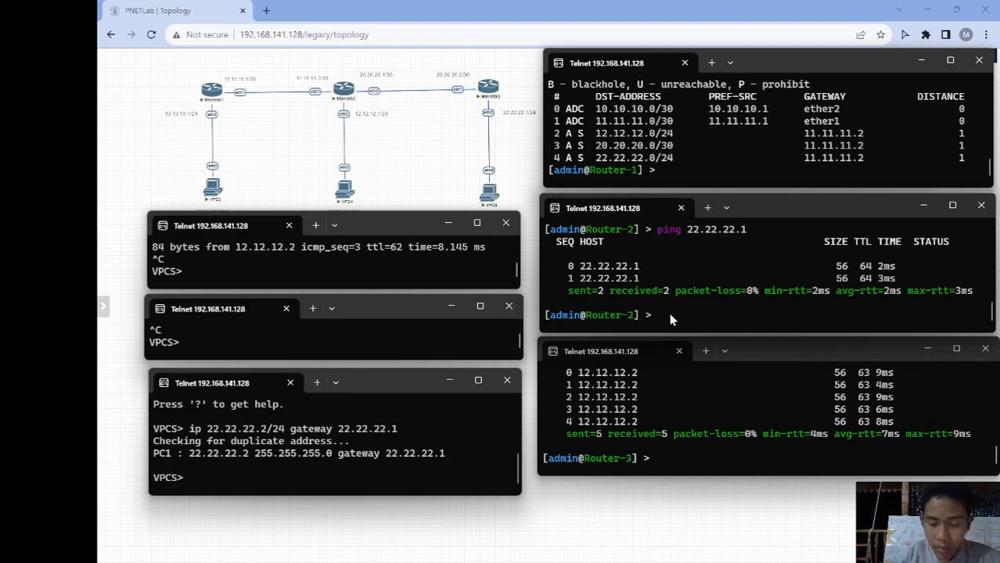
type("ping 10.10.10.2")
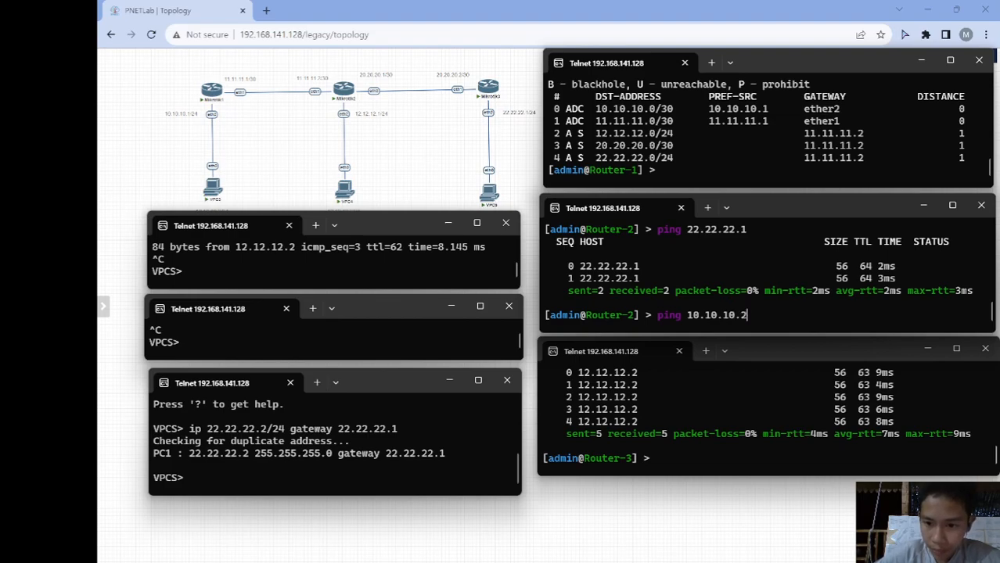
- From Router-2, ping 10.10.10.2 and 22.22.22.2, stopping each with Ctrl+C
key("Return")
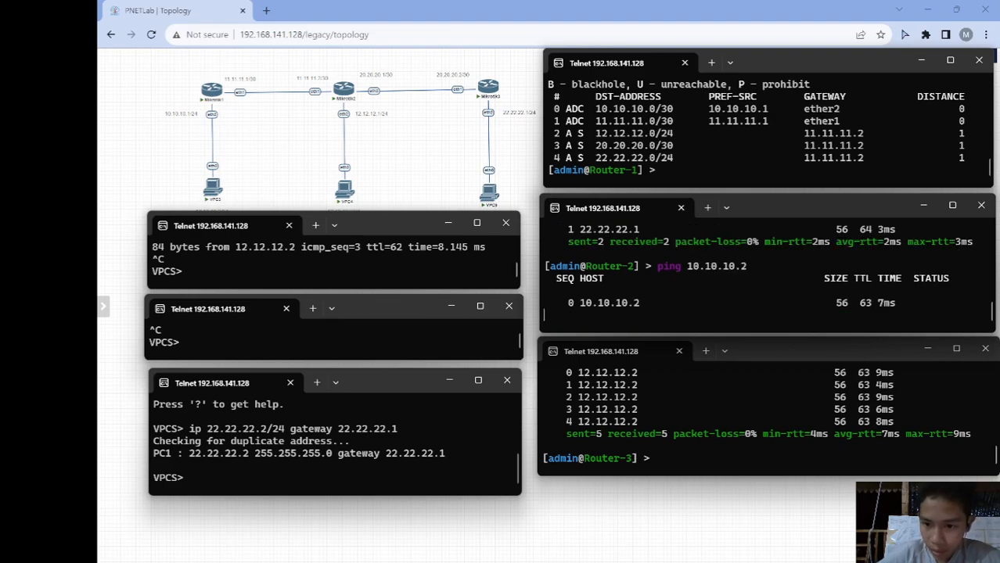
key("ctrl+c")
type("ping")
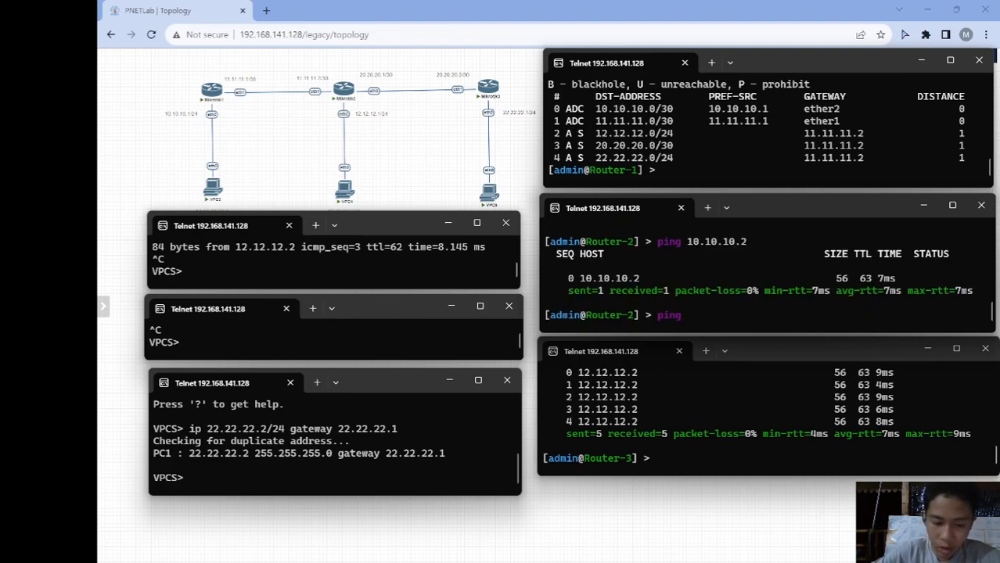
type(" 22.22")
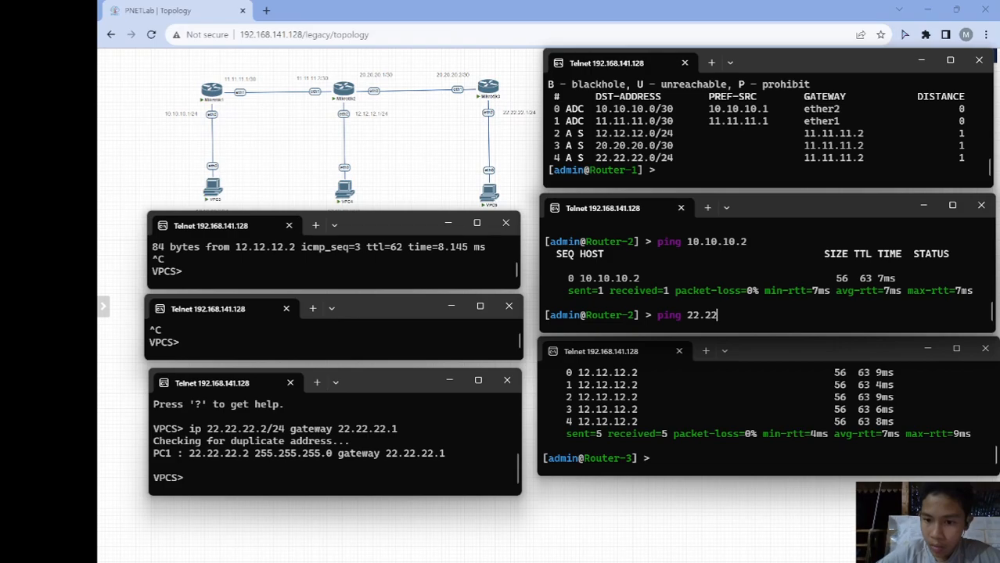
type(".22.2")
key("Return")
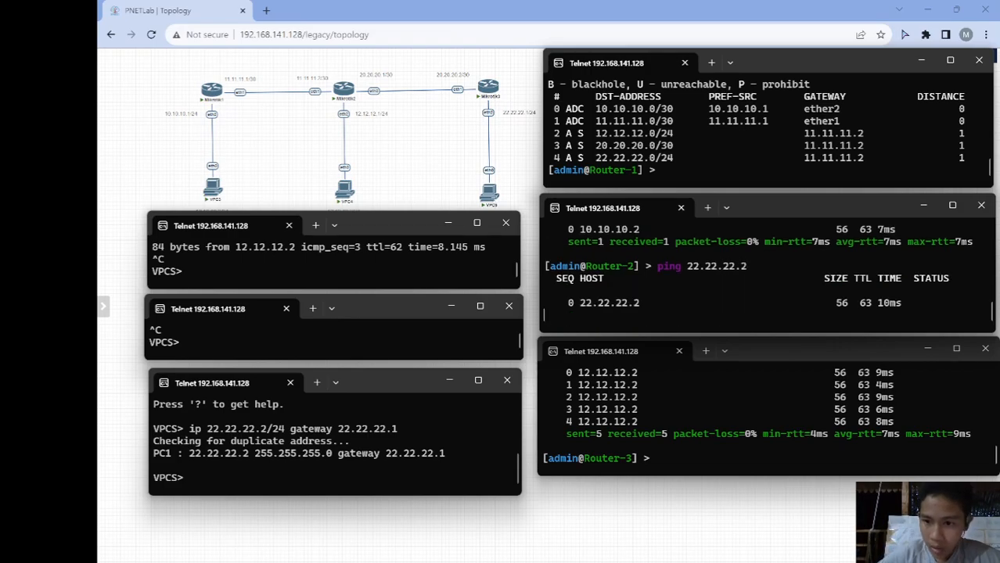
key("ctrl+c")
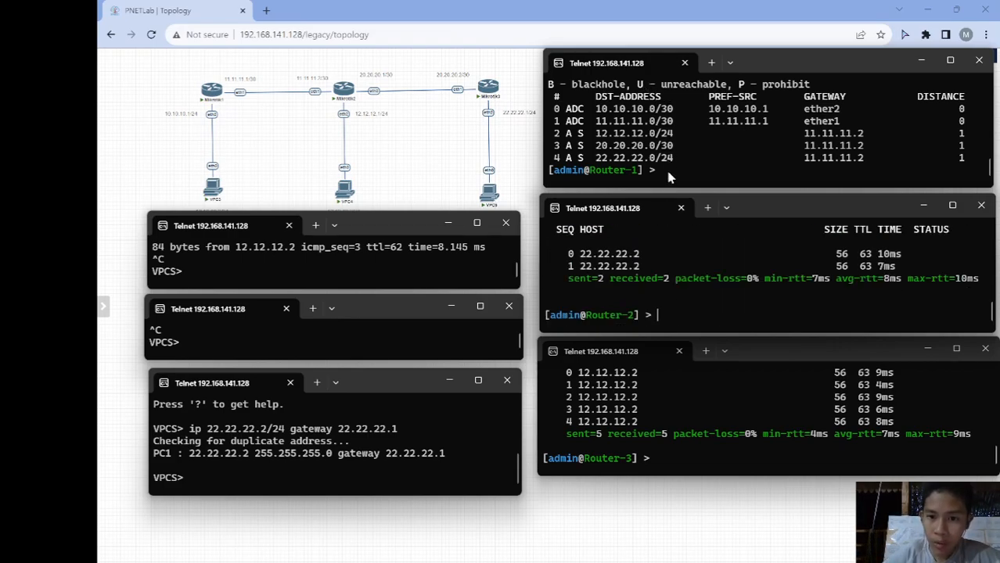
- From Router-1, ping 12.12.12.2 and 22.22.22.2, stopping each after two replies
left_click(669, 177)
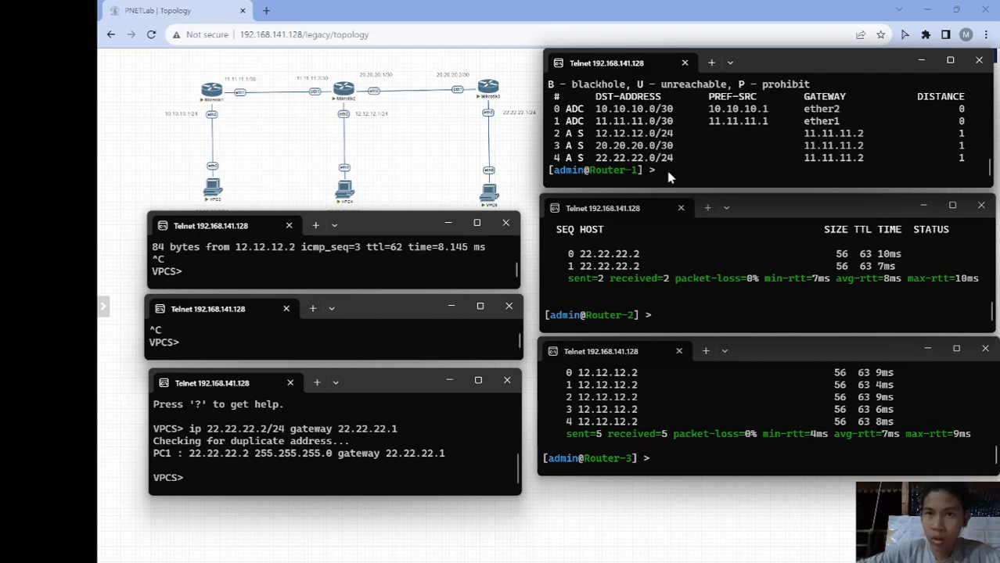
type("ping")
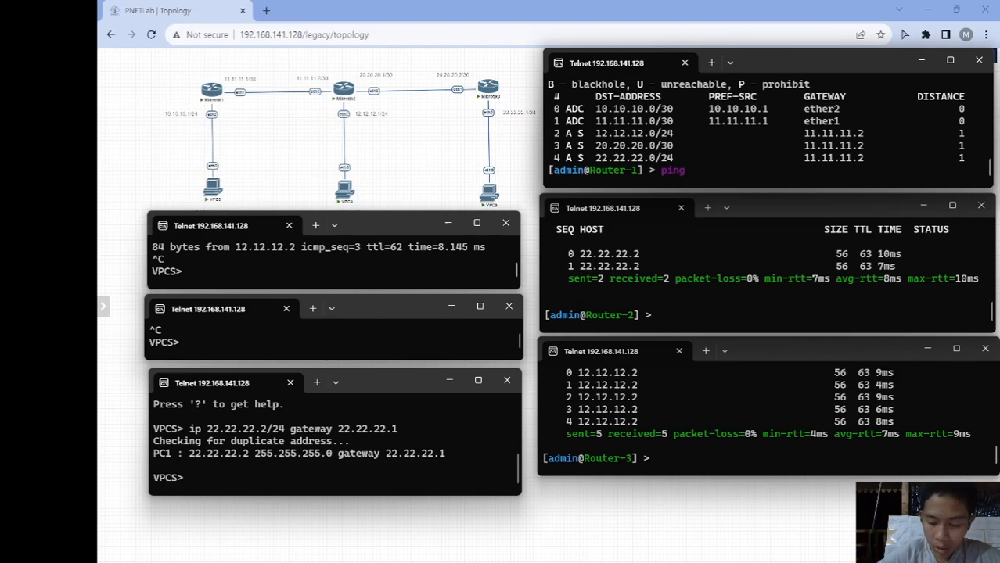
type(" 12.12.12.1")
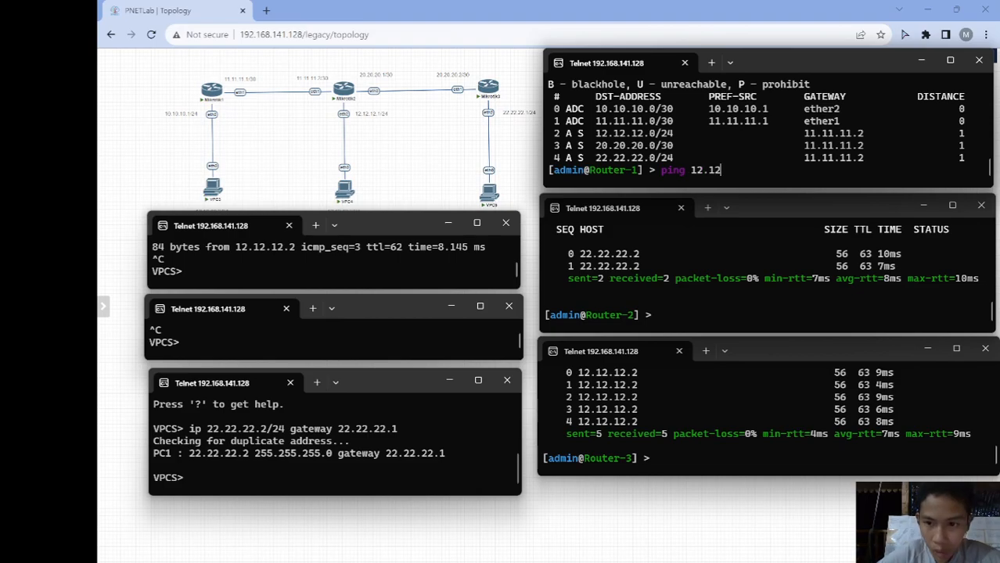
key("BackSpace")
type("2.2")
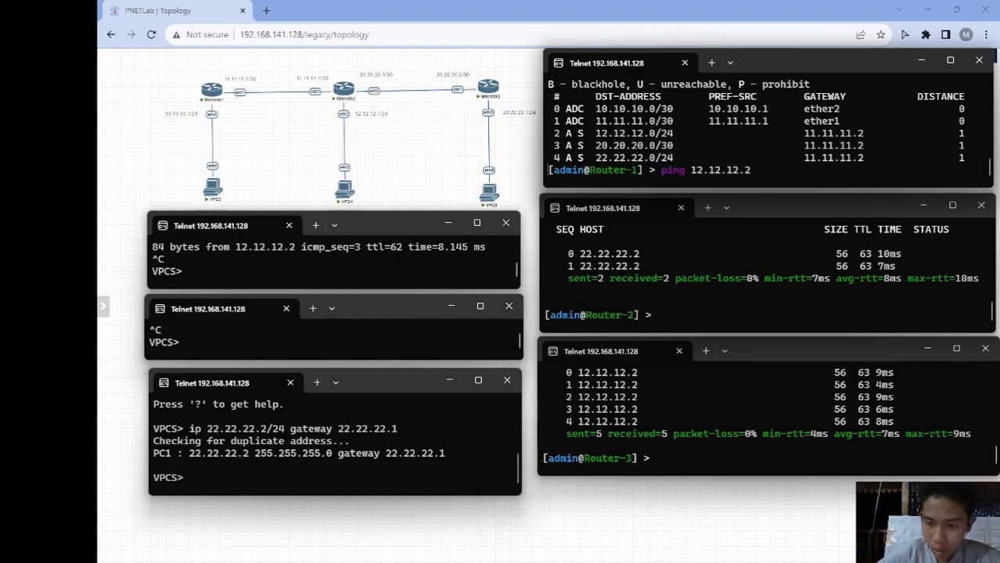
key("Return")
key("ctrl+c")
type("ping")
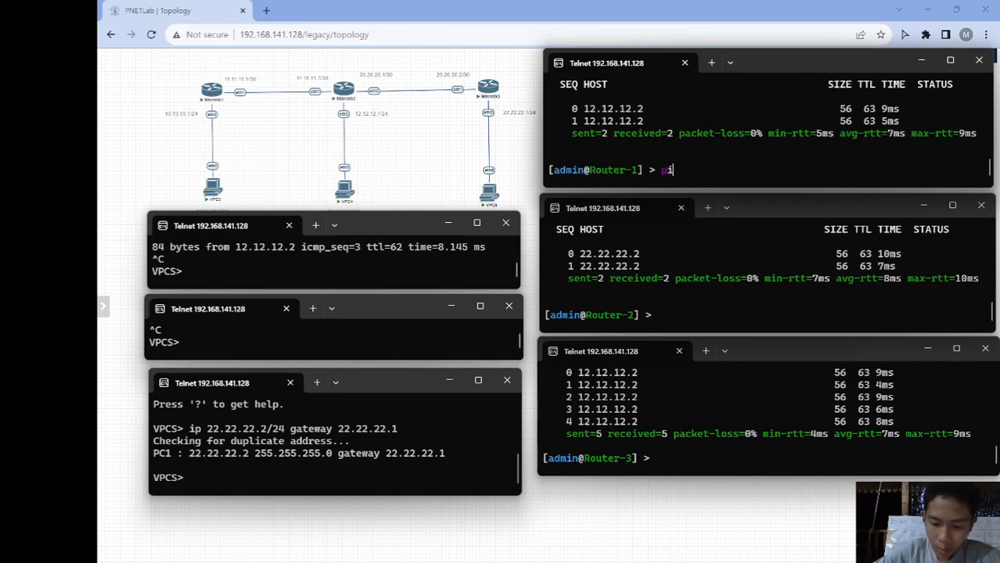
type(" 22")
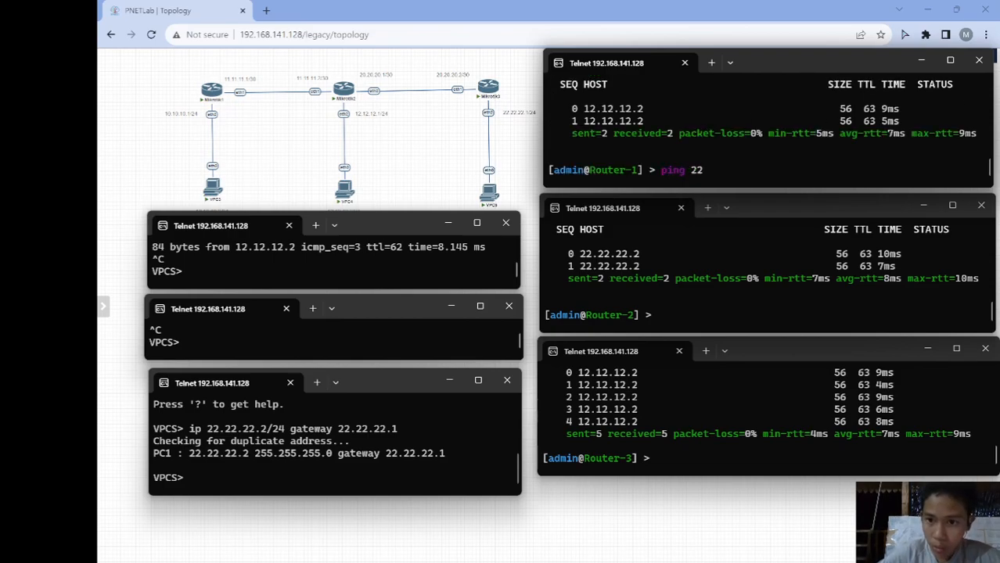
type(".2")
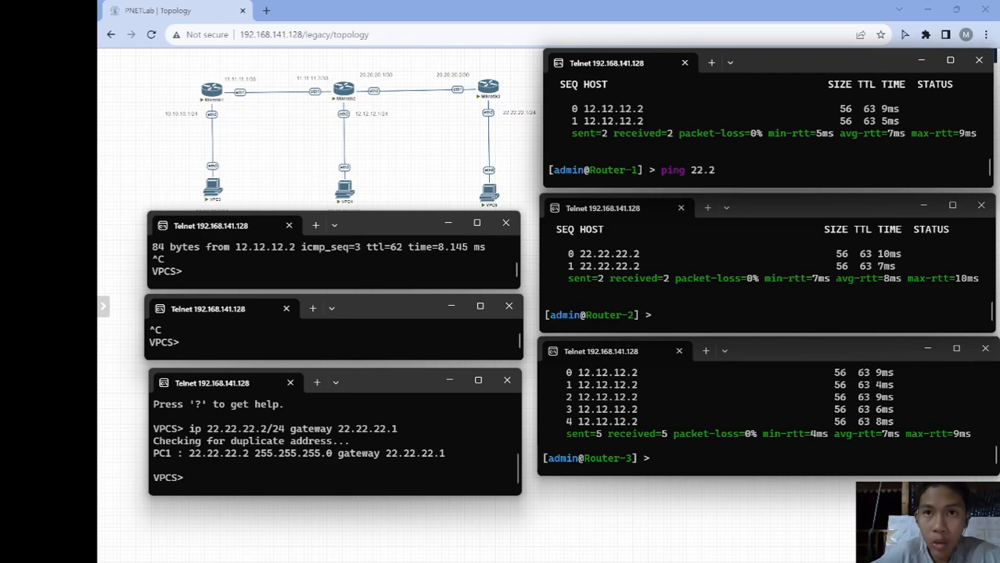
type("2.22.2")
key("Return")
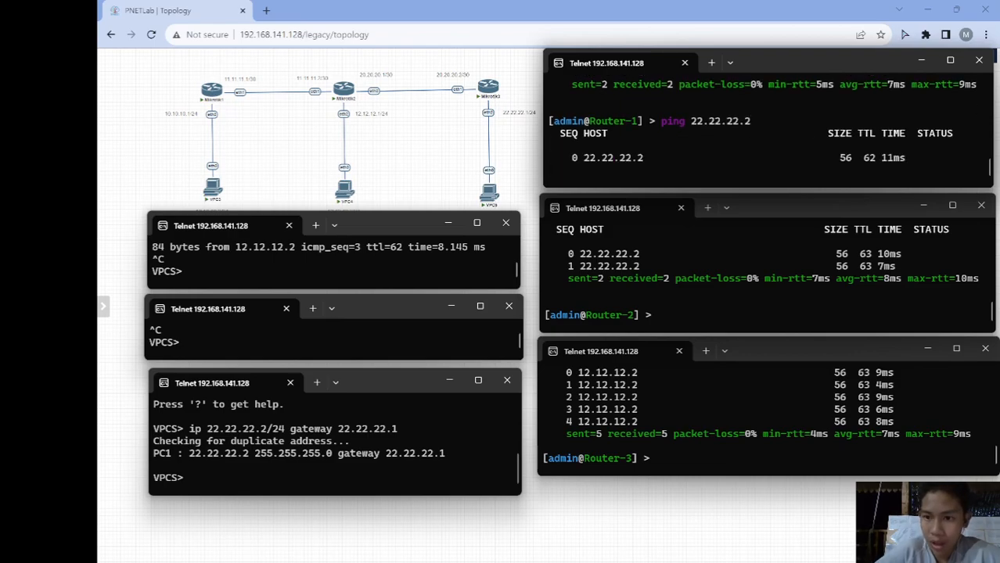
key("ctrl+c")
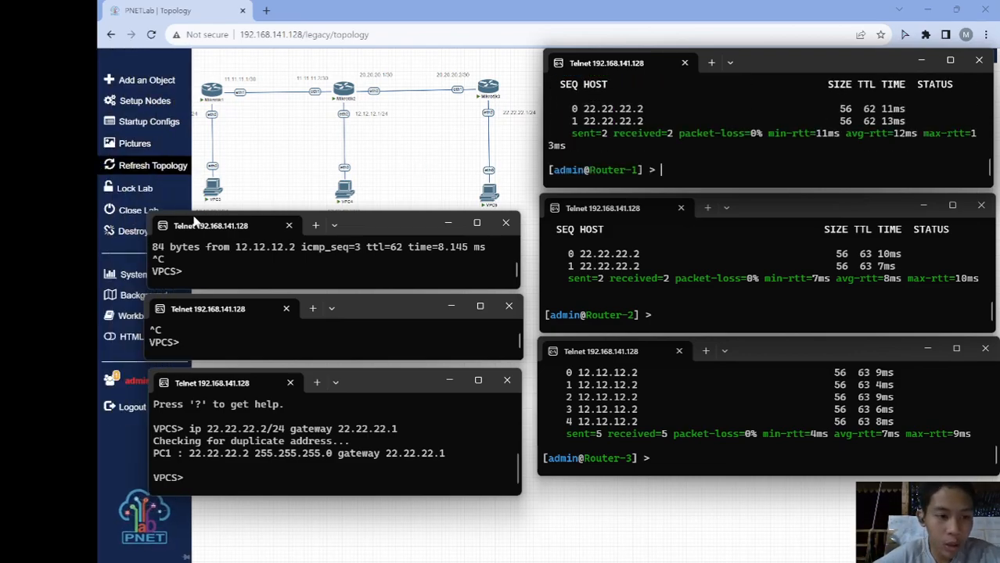
- Nudge the three stacked VPCS consoles slightly lower to tidy their layout
left_click(218, 273)
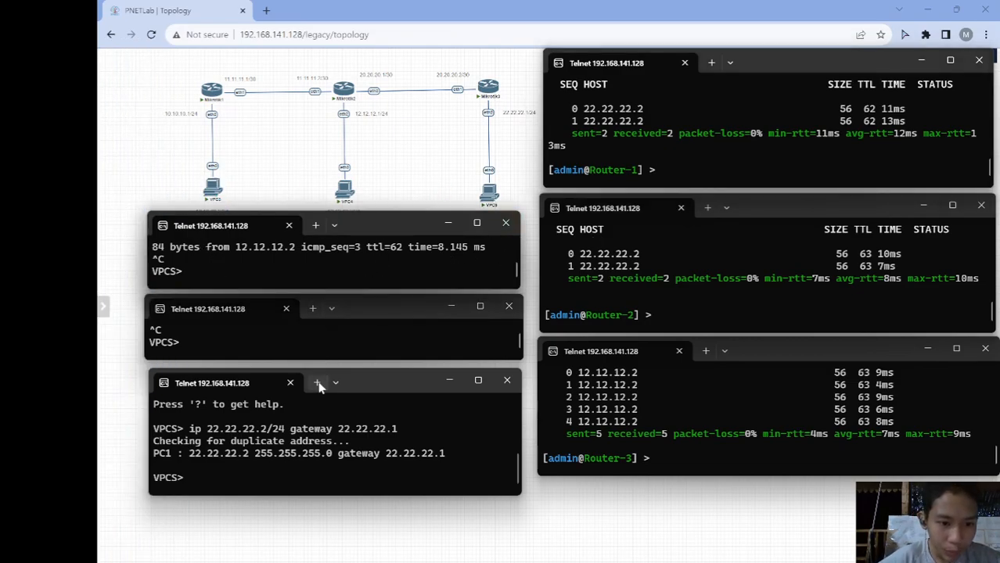
left_click_drag(350, 379, 349, 393)
left_click_drag(376, 315, 385, 334)
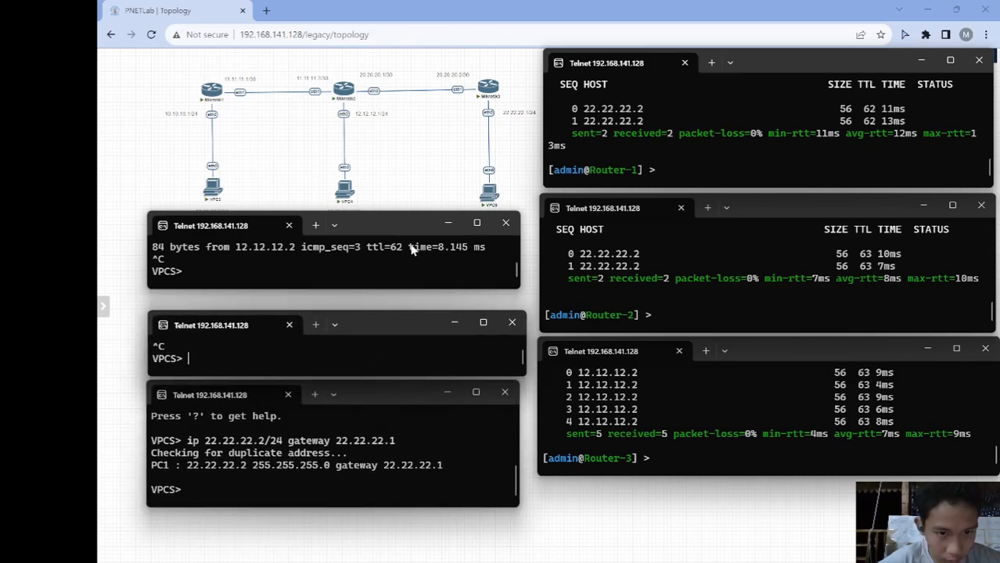
left_click_drag(398, 223, 403, 232)
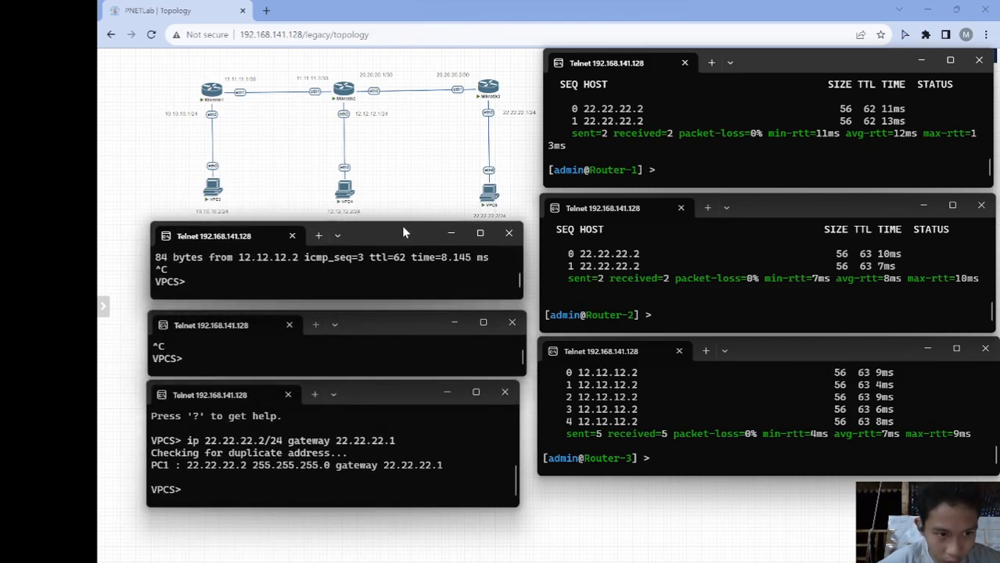
- From the first VPCS host, ping 12.12.12.2 and 22.22.22.2, stopping each with Ctrl+C
type("pi")
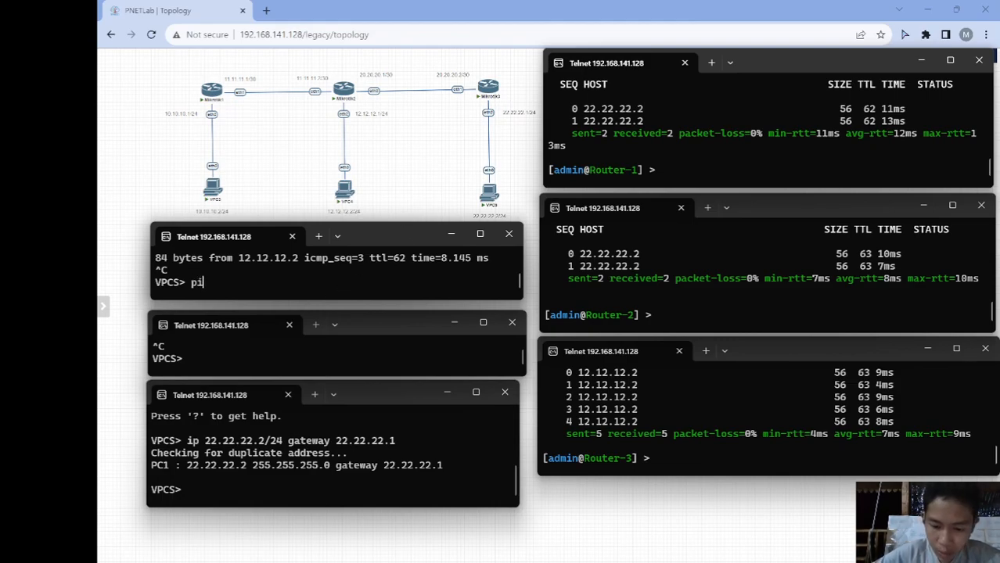
type("ng 1.12")
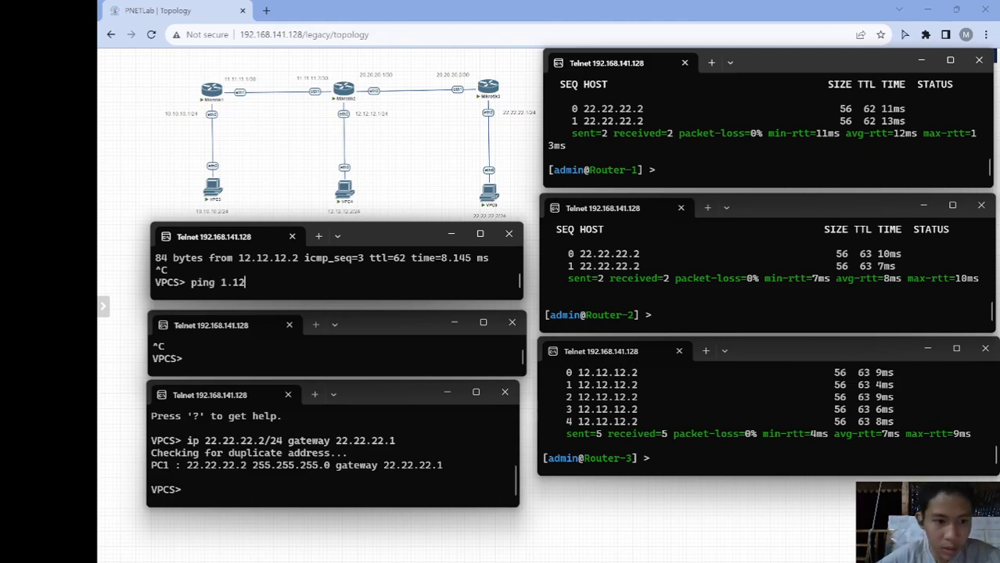
key("BackSpace")
key("BackSpace")
key("BackSpace")
type("2.12.12.2")
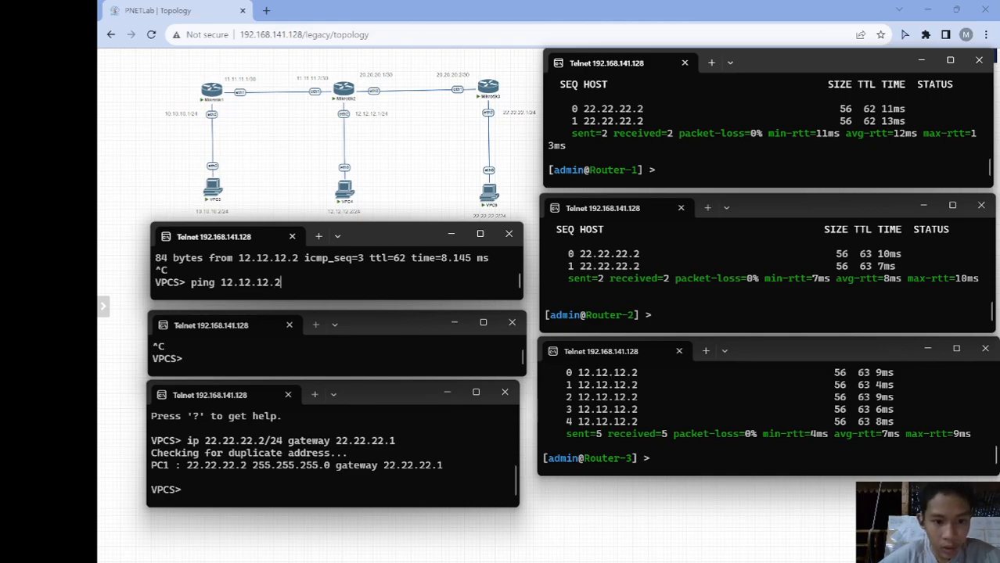
key("Return")
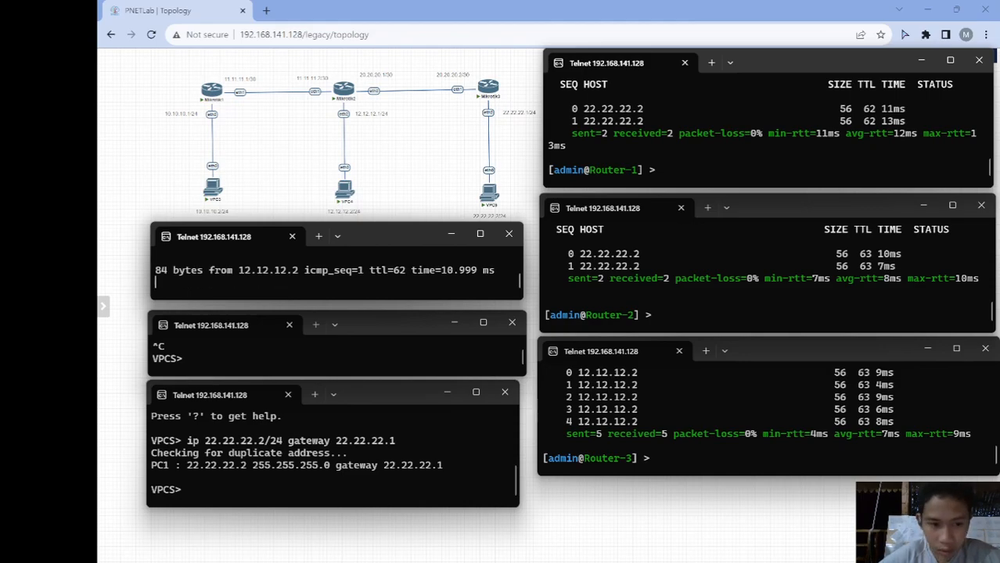
key("ctrl+c")
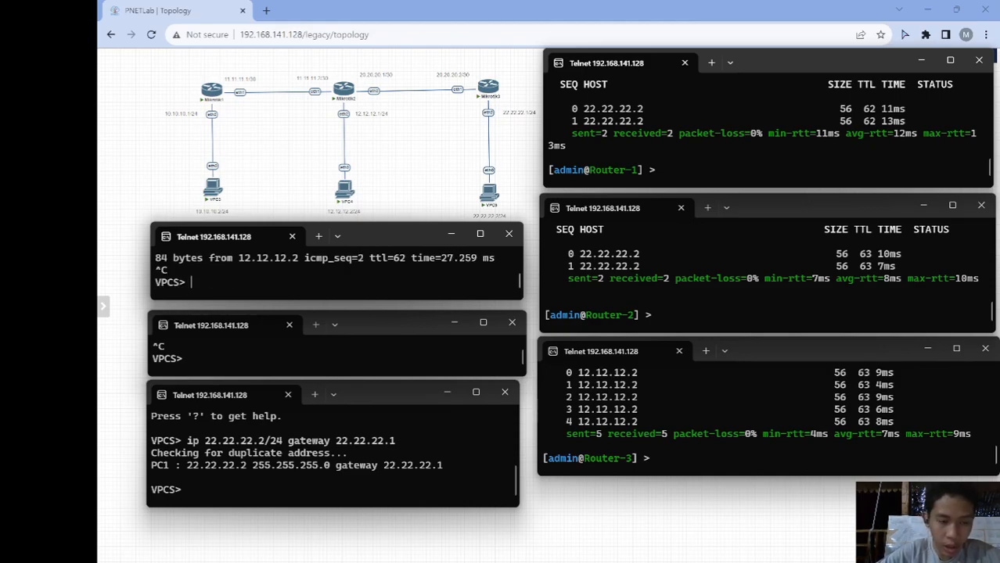
type("ping")
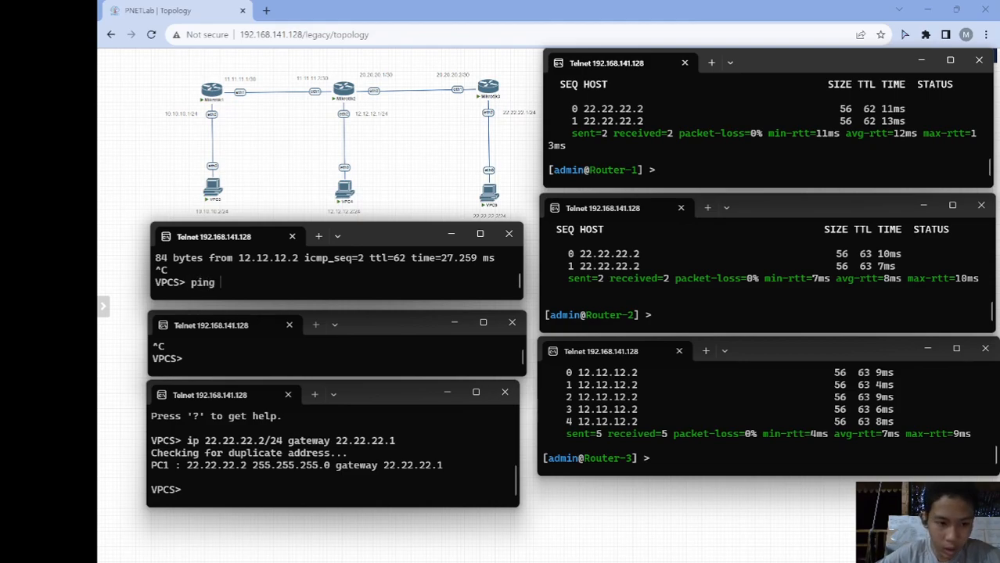
type("22.")
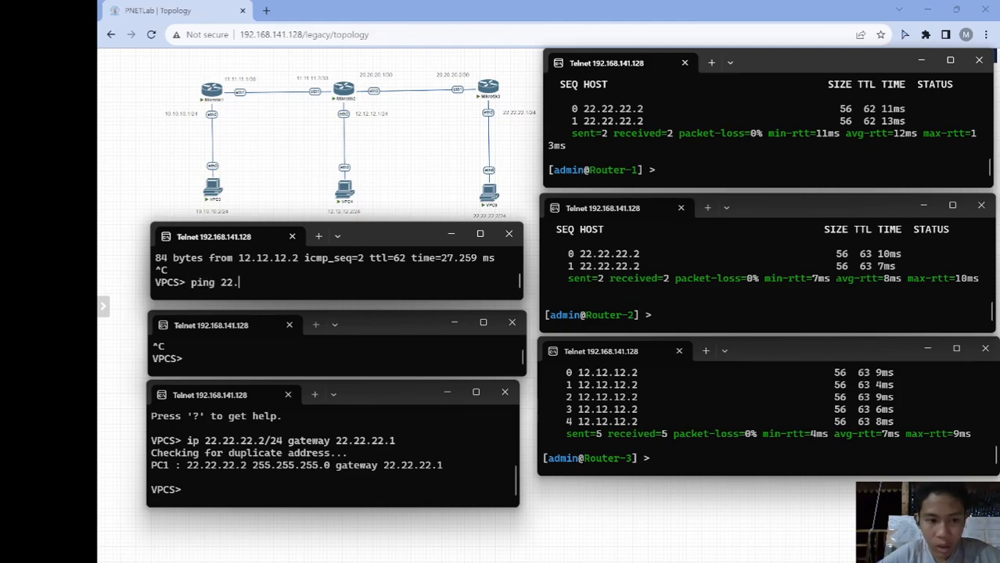
type("2")
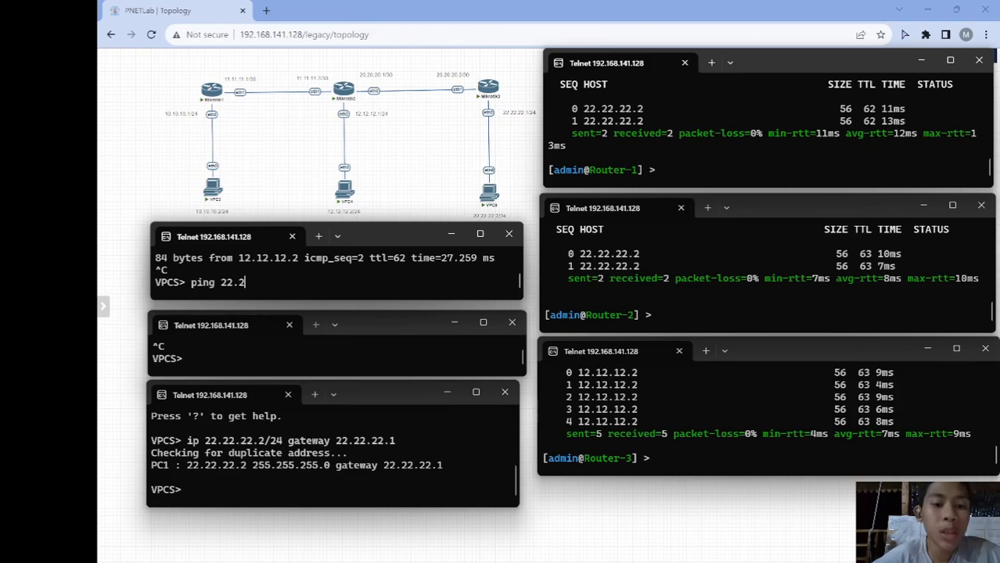
type("2.22.2.2")
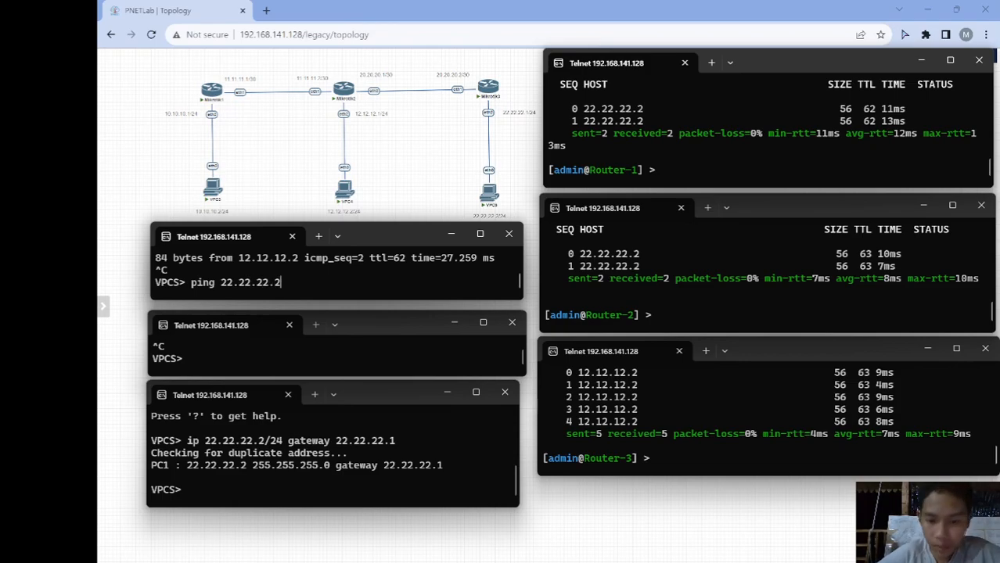
key("Return")
key("ctrl+c")
left_click(279, 355)
- From the second VPCS host, ping 10.10.10.2 and 22.22.22.2, stopping each with Ctrl+C
type("ping")
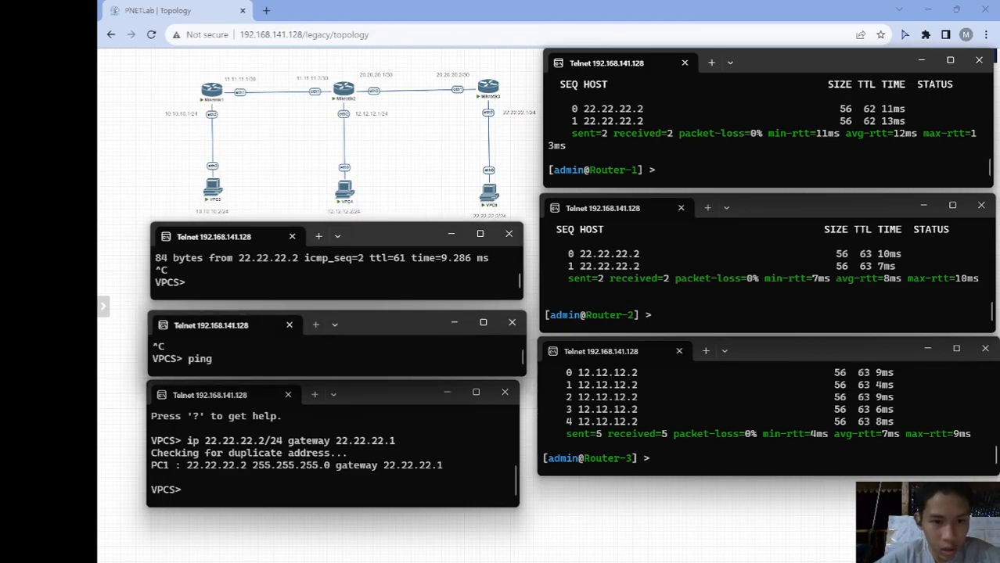
type(" 10.10.10.2")
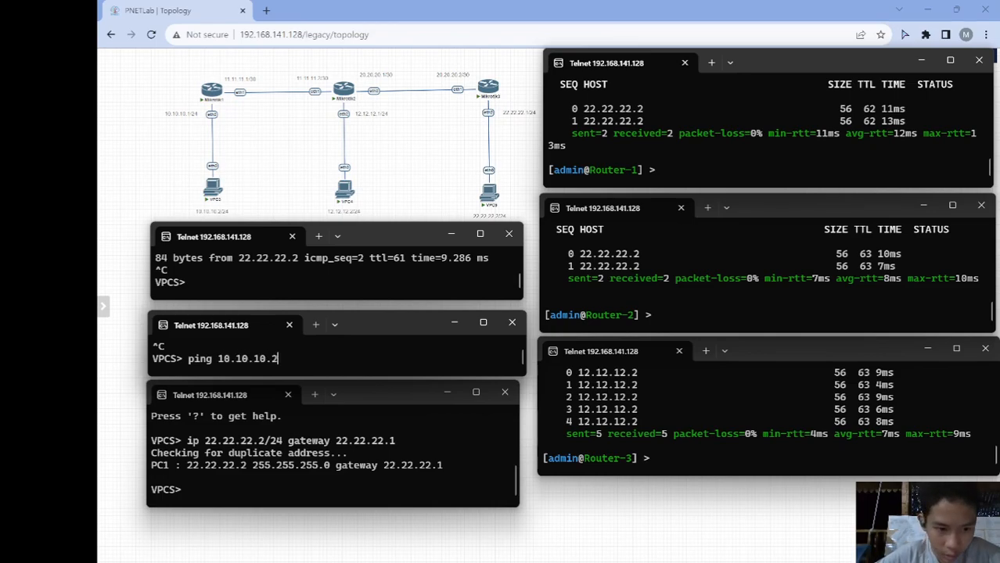
key("Return")
key("ctrl+c")
type("ping 22")
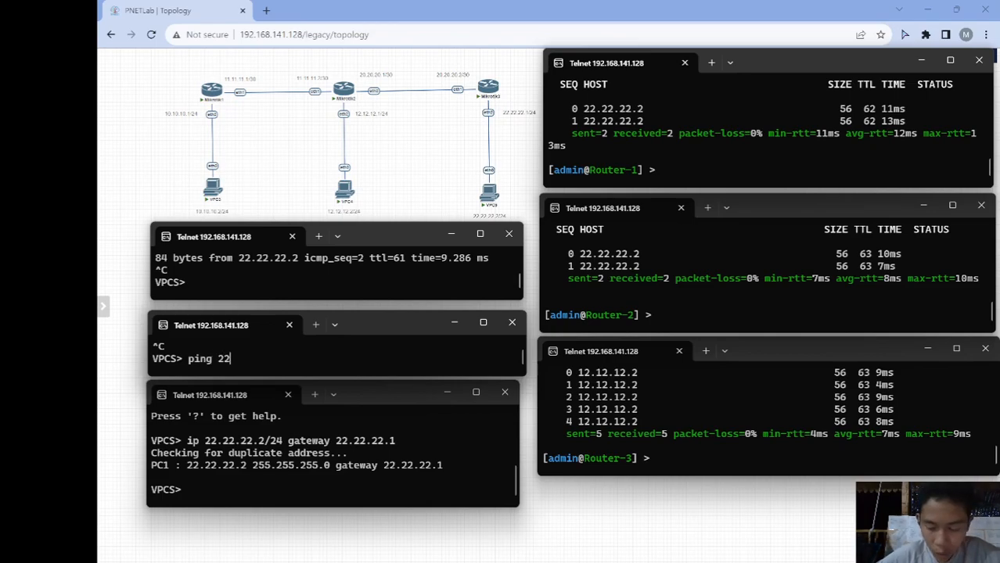
type(".22.22.2")
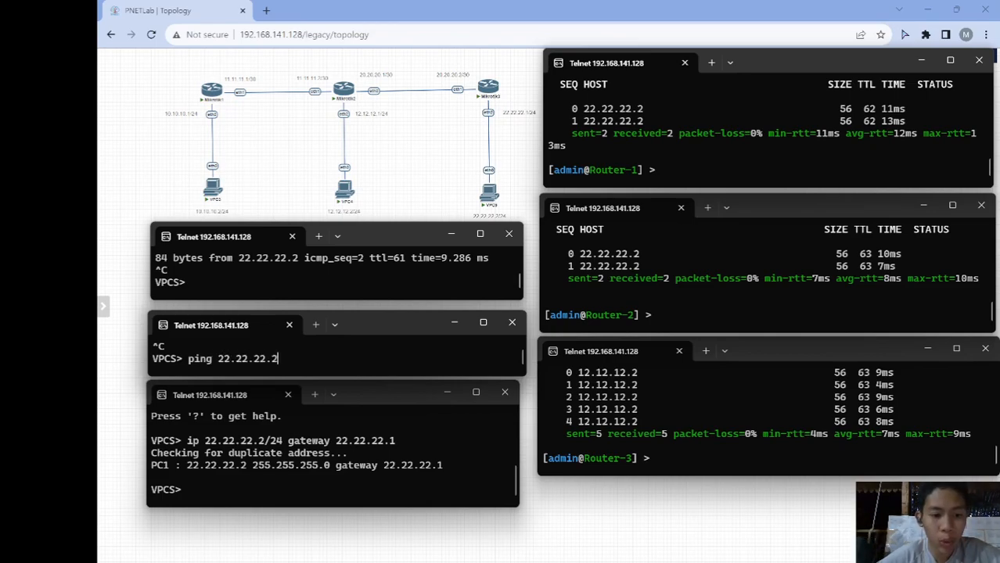
key("Return")
key("ctrl+c")
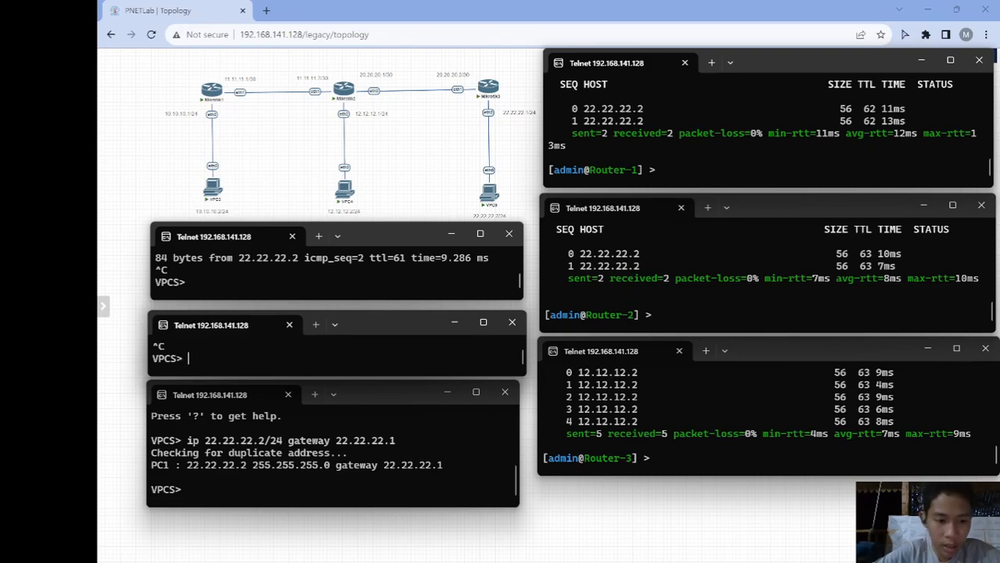
- From the third VPCS host, ping 10.10.10.2 and 12.12.12.2, stopping each with Ctrl+C
left_click(210, 479)
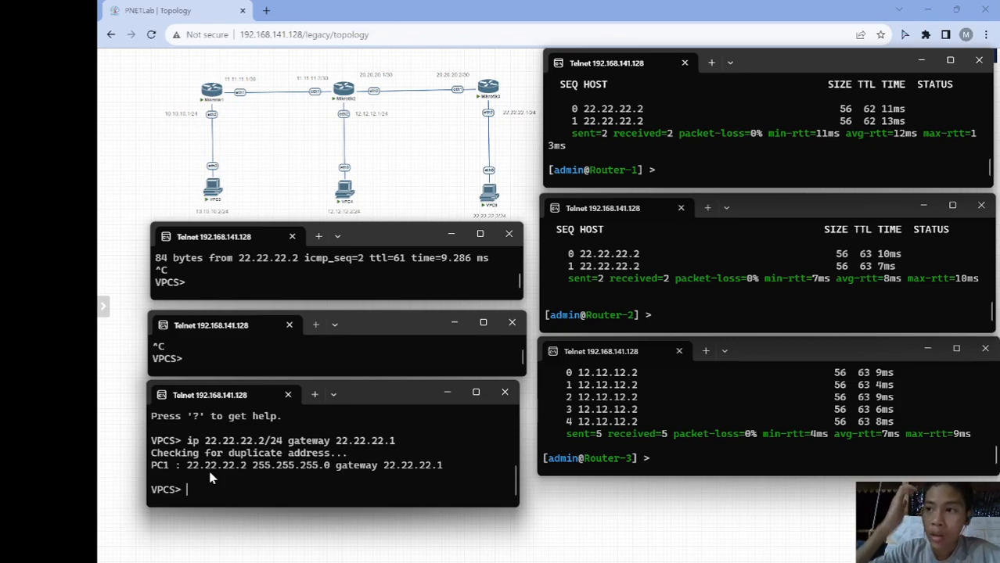
type("ping 1")
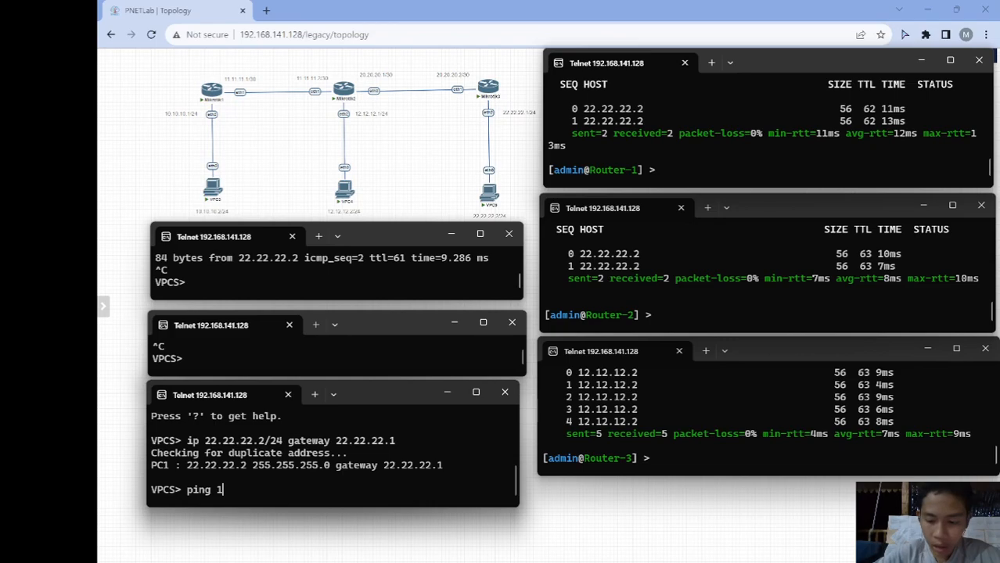
type("0.10.10.2")
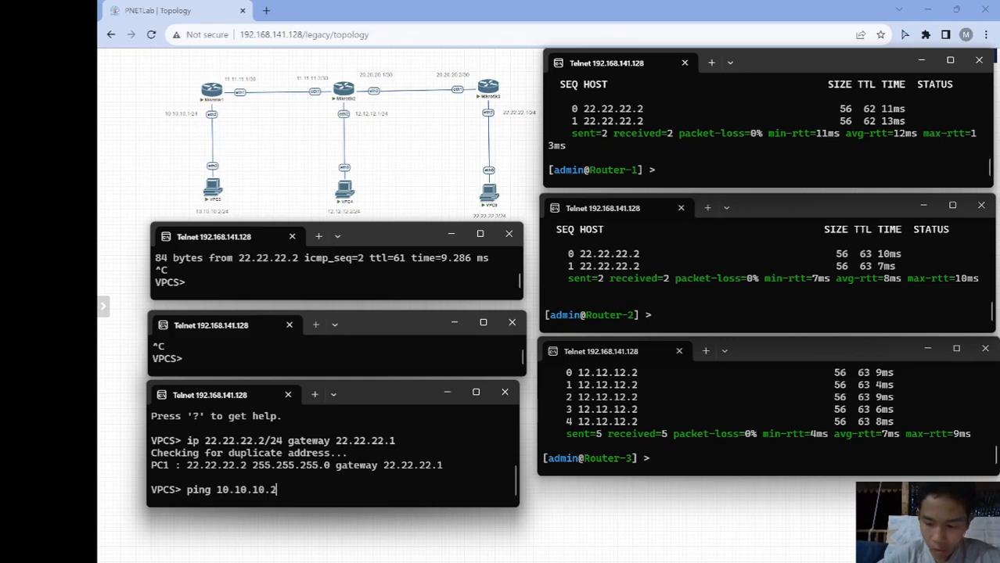
key("Return")
key("ctrl+c")
type("ping ")
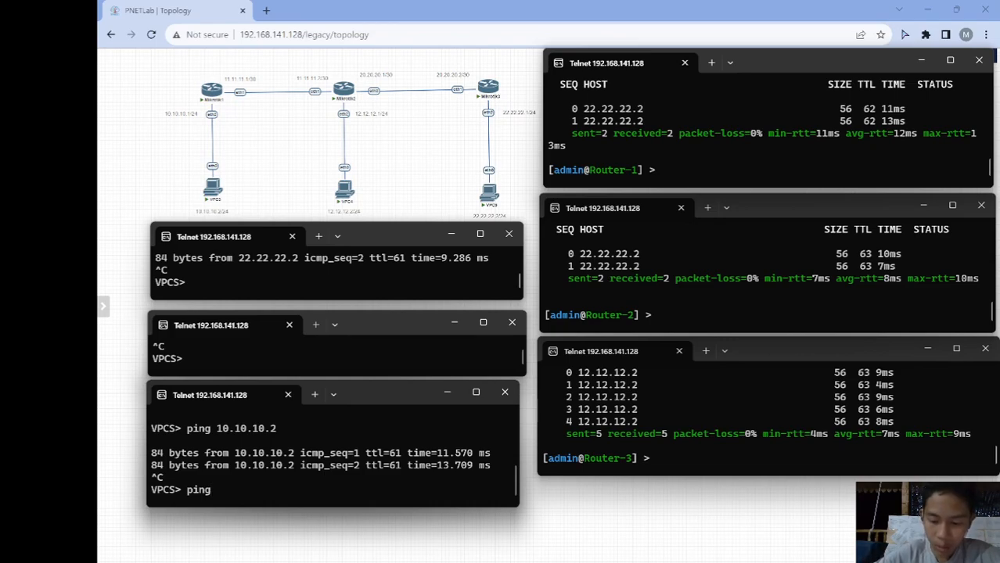
type("12.12.12.2")
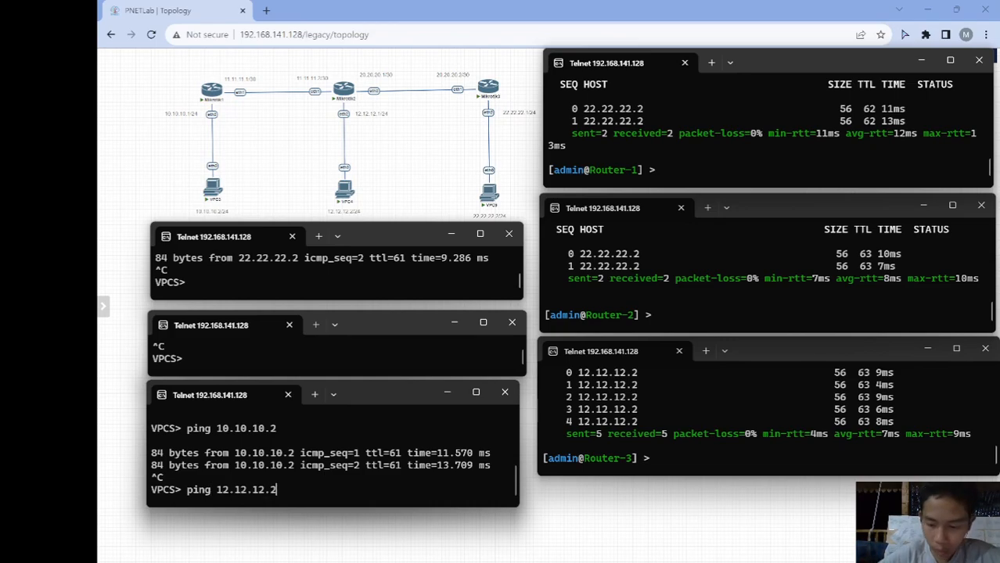
key("Return")
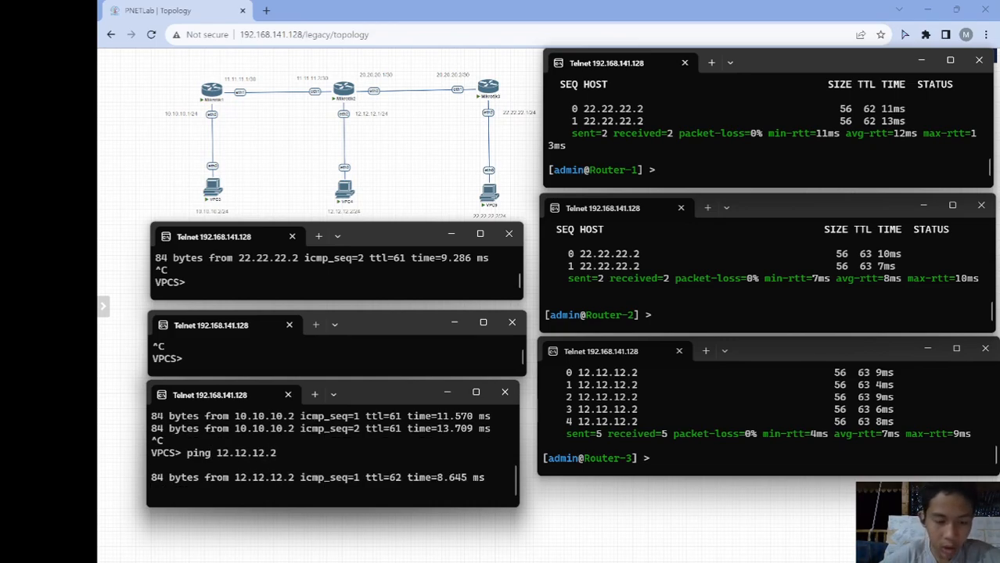
key("ctrl+c")
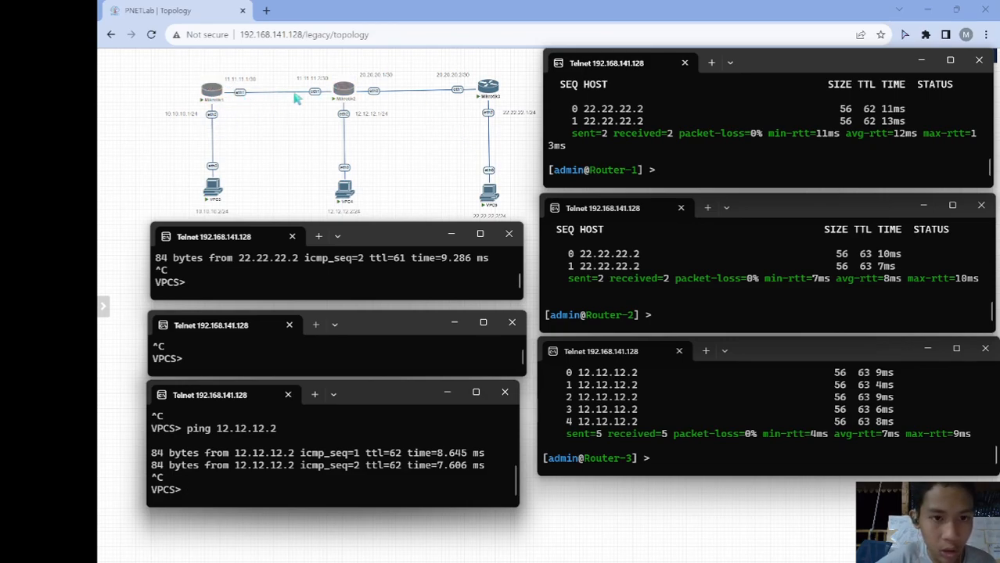
- Switch from the finished PNETLab topology back to the OBS Studio window via the taskbar
mouse_move(411, 62)
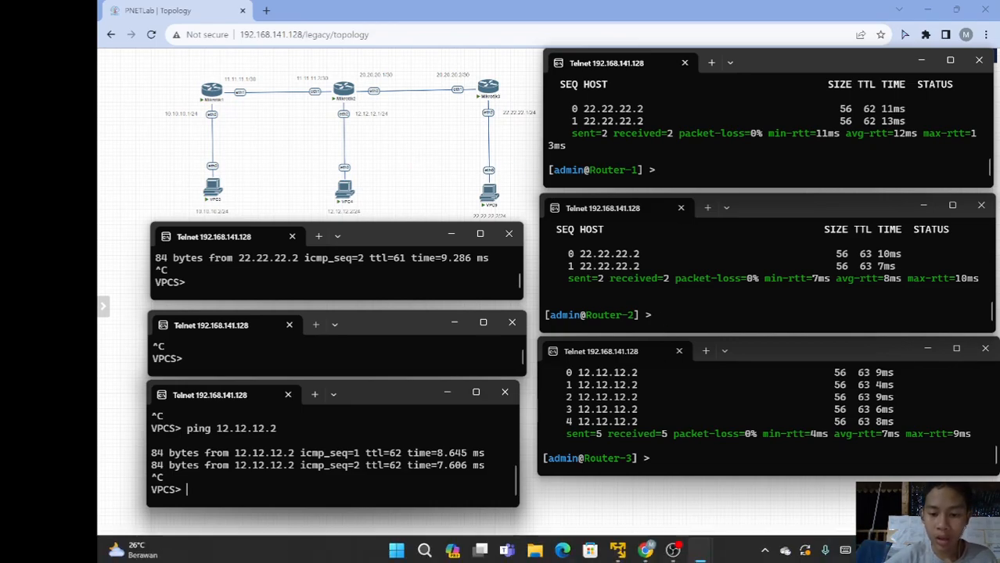
mouse_move(674, 547)
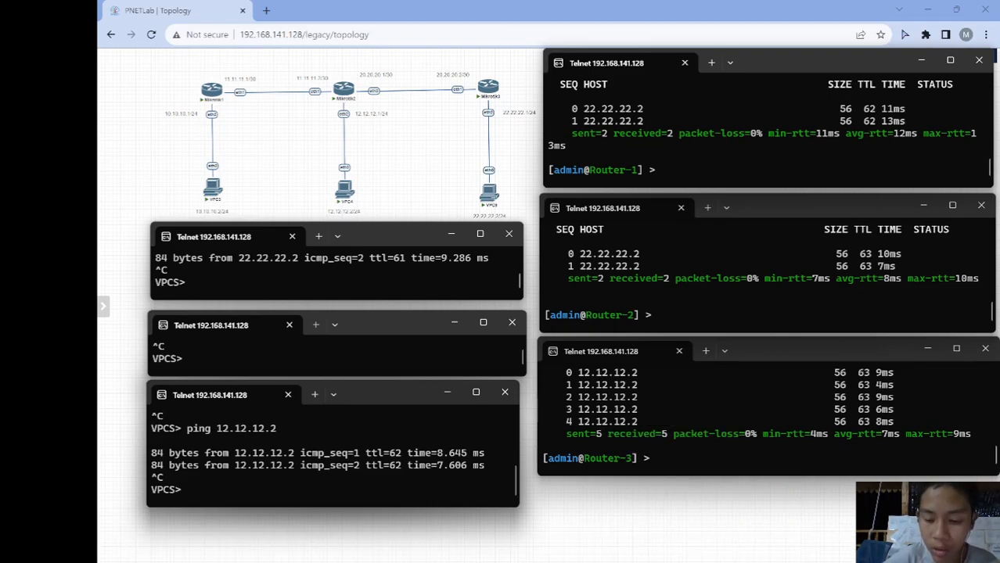
left_click(679, 551)
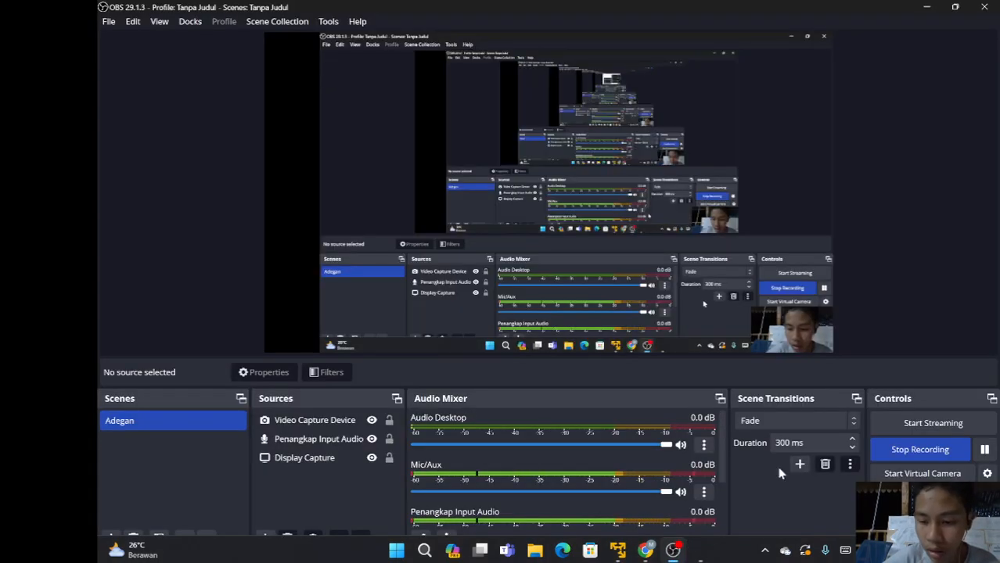